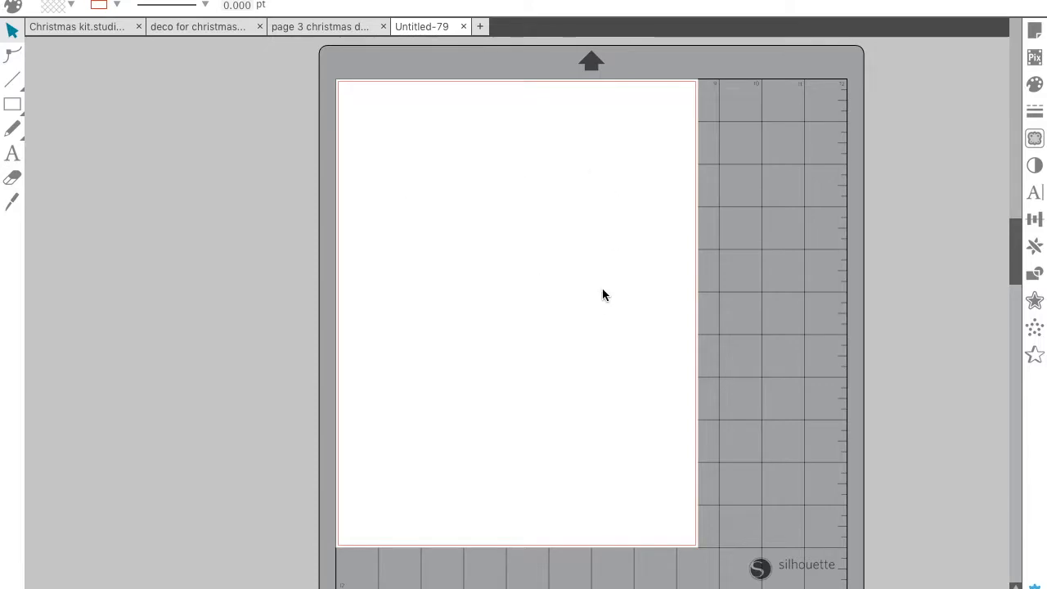
Step: Draw a rectangle about 1.3 in wide and 1.9 in high near the page's upper-left corner
{"action": "left_click", "coordinate": [12, 55]}
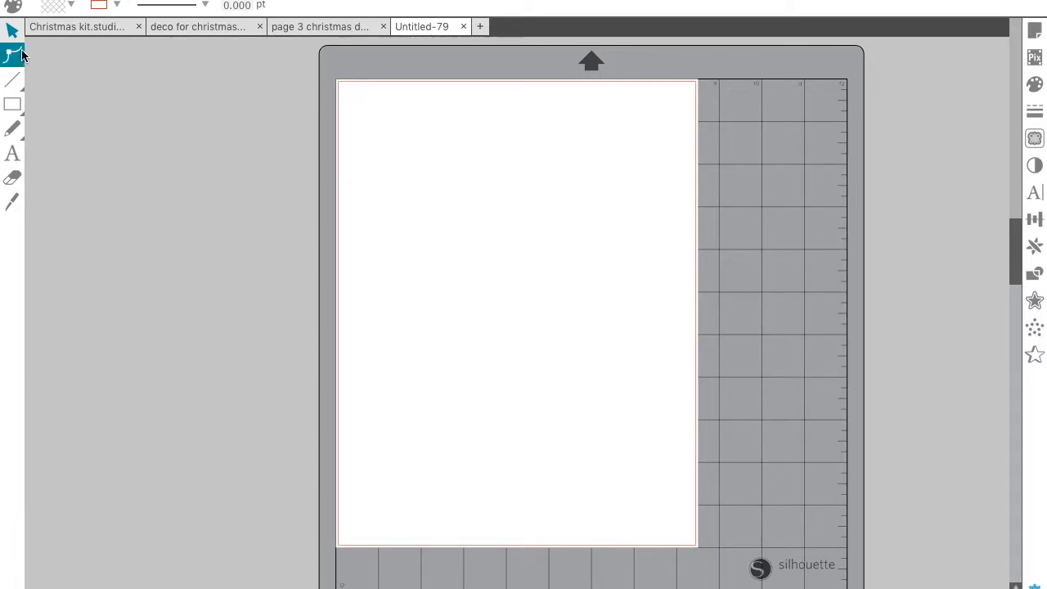
{"action": "left_click", "coordinate": [13, 104]}
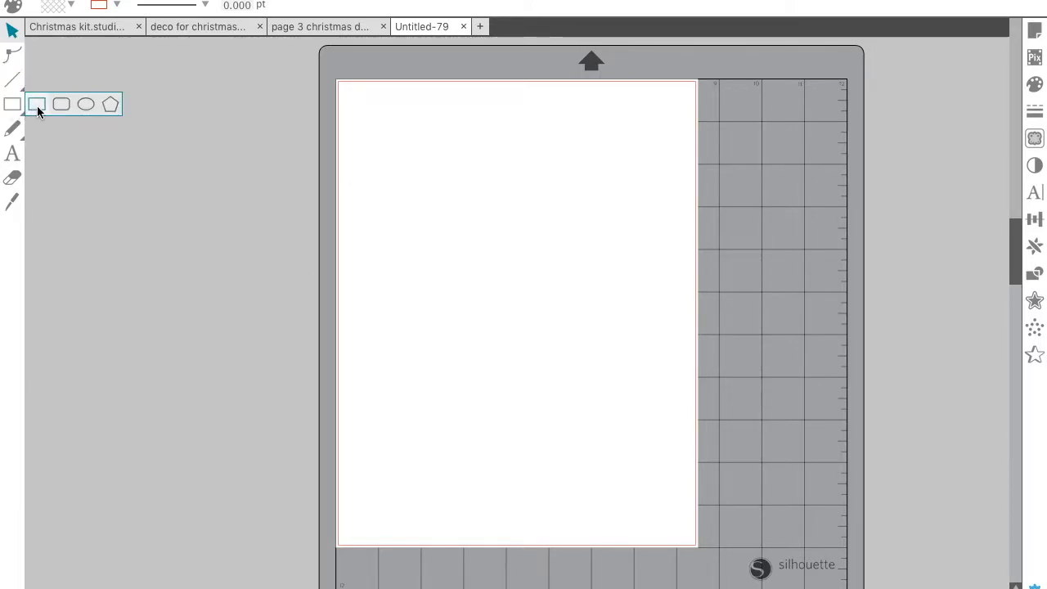
{"action": "left_click", "coordinate": [36, 105]}
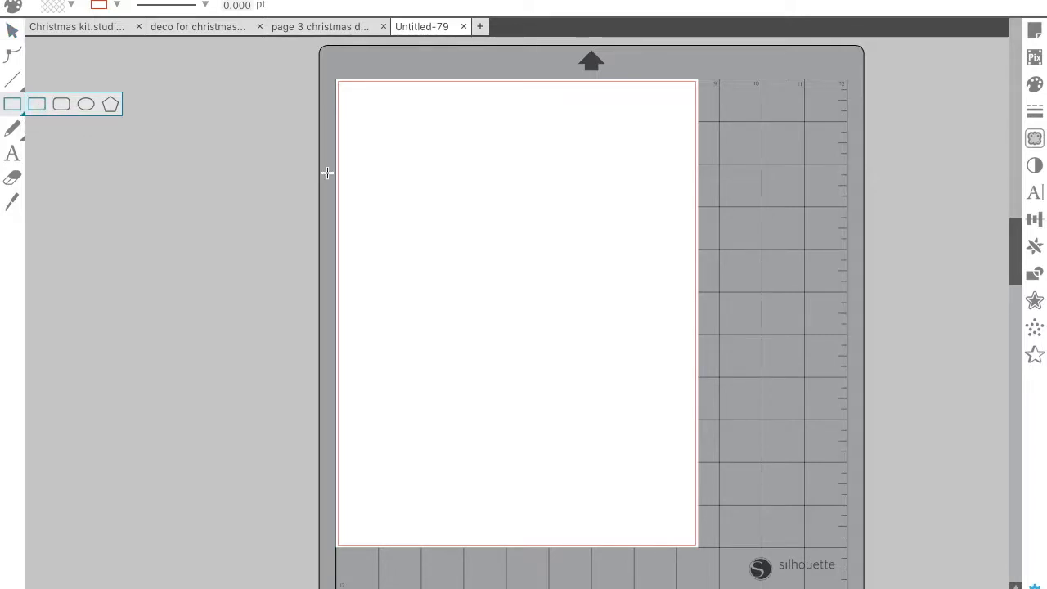
{"action": "left_click_drag", "start_coordinate": [371, 105], "coordinate": [429, 185]}
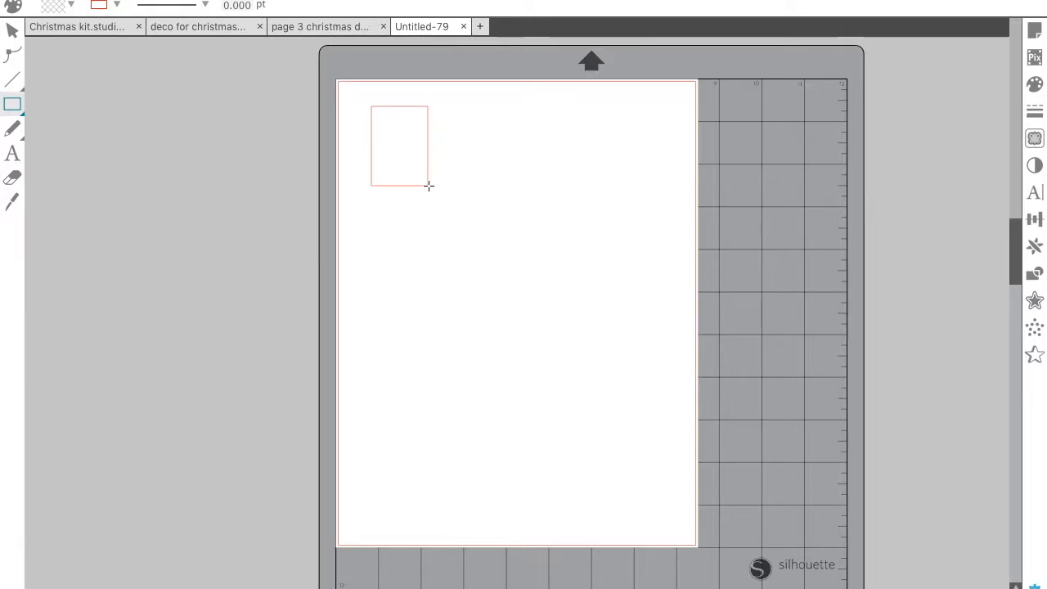
{"action": "left_click", "coordinate": [12, 30]}
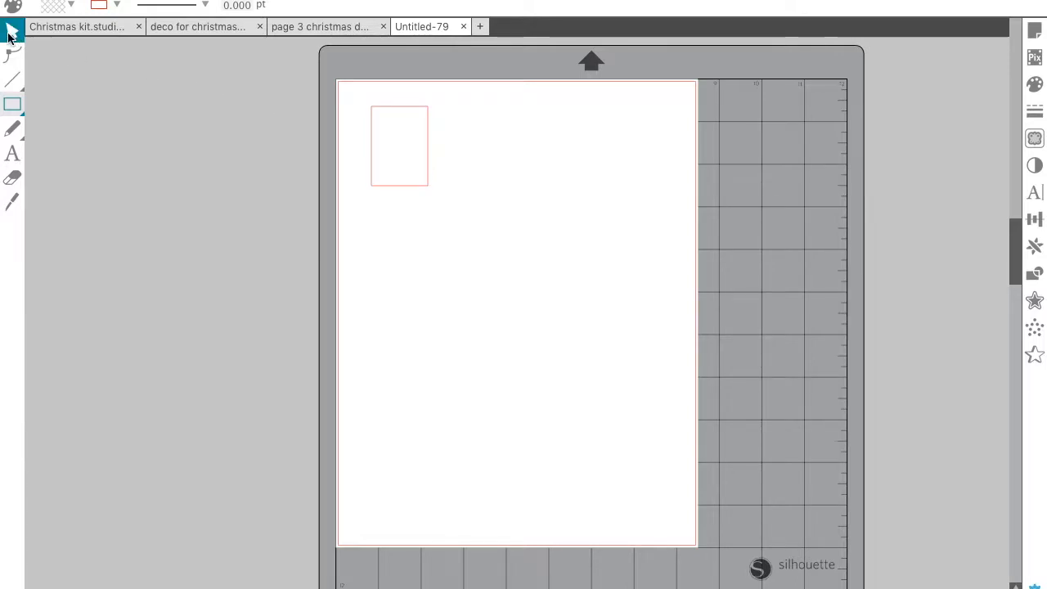
Step: Resize the rectangle to a width of 1.5 in and a height of 1.9 in
{"action": "left_click", "coordinate": [398, 188]}
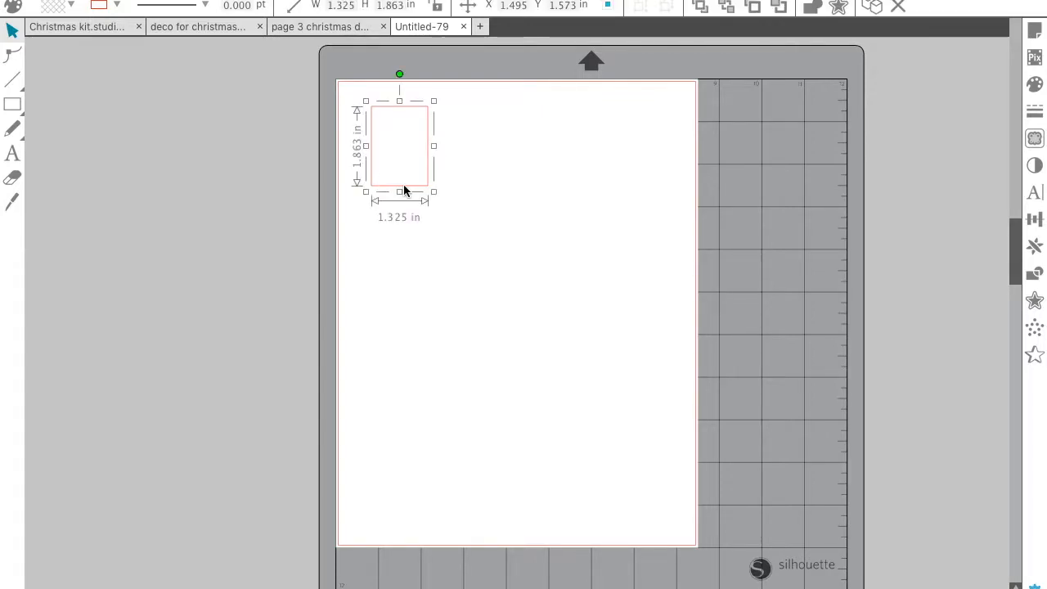
{"action": "left_click", "coordinate": [296, 6]}
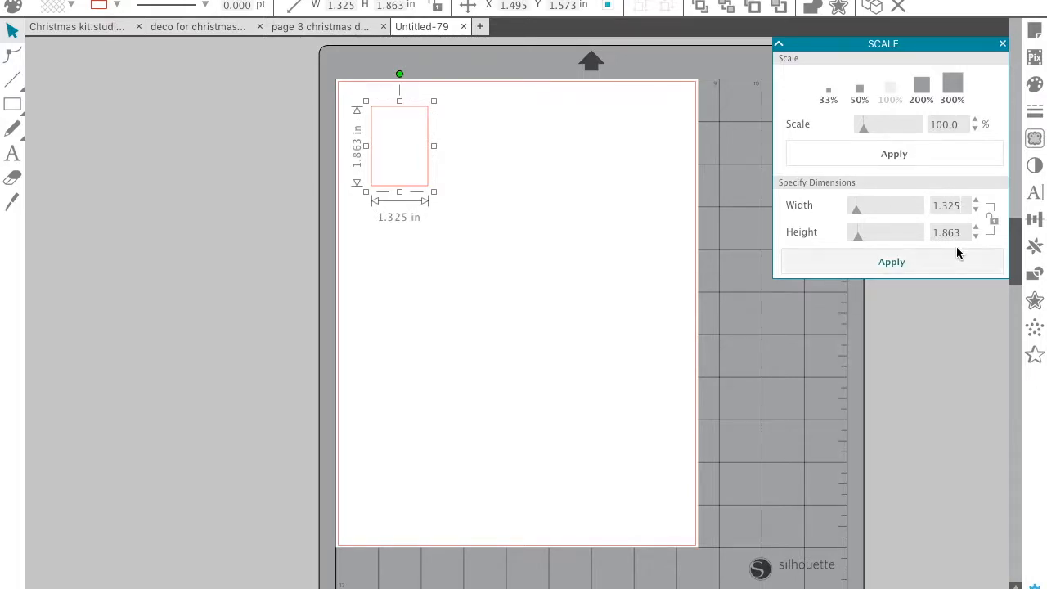
{"action": "left_click", "coordinate": [991, 220]}
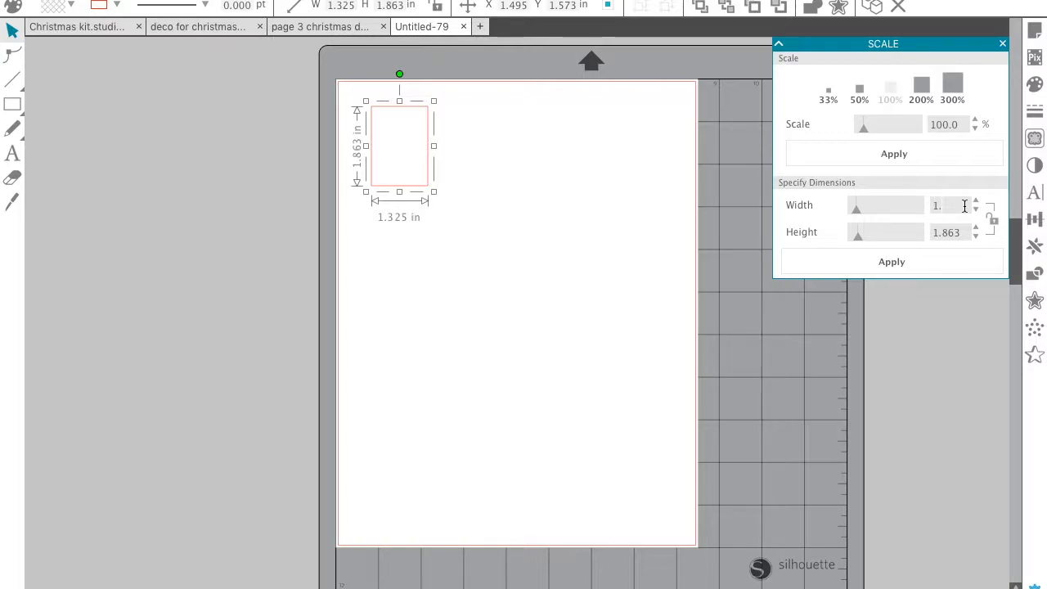
{"action": "key", "text": "Return"}
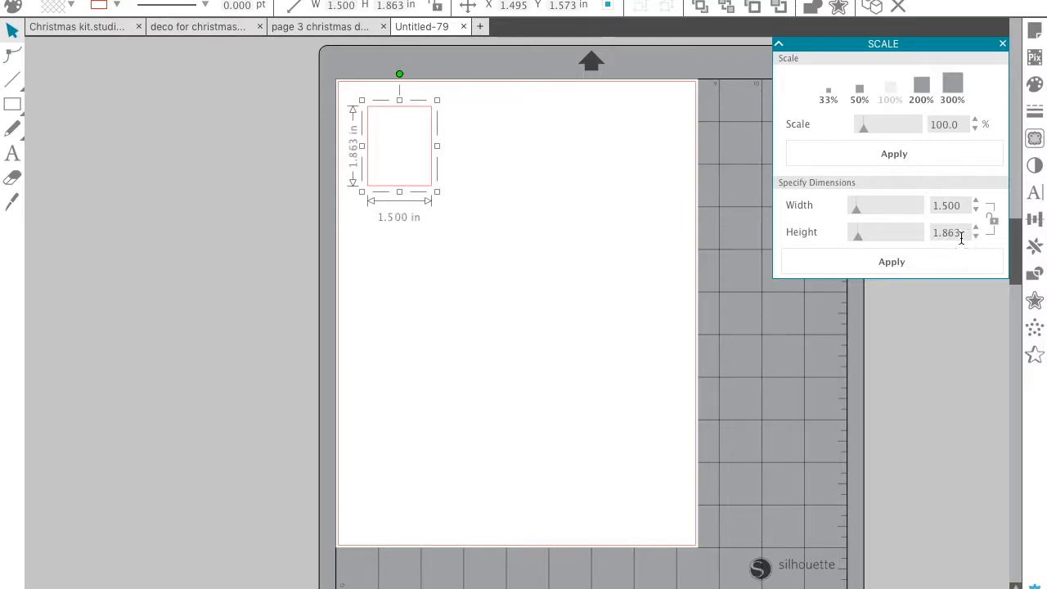
{"action": "key", "text": "BackSpace"}
{"action": "key", "text": "BackSpace"}
{"action": "key", "text": "Return"}
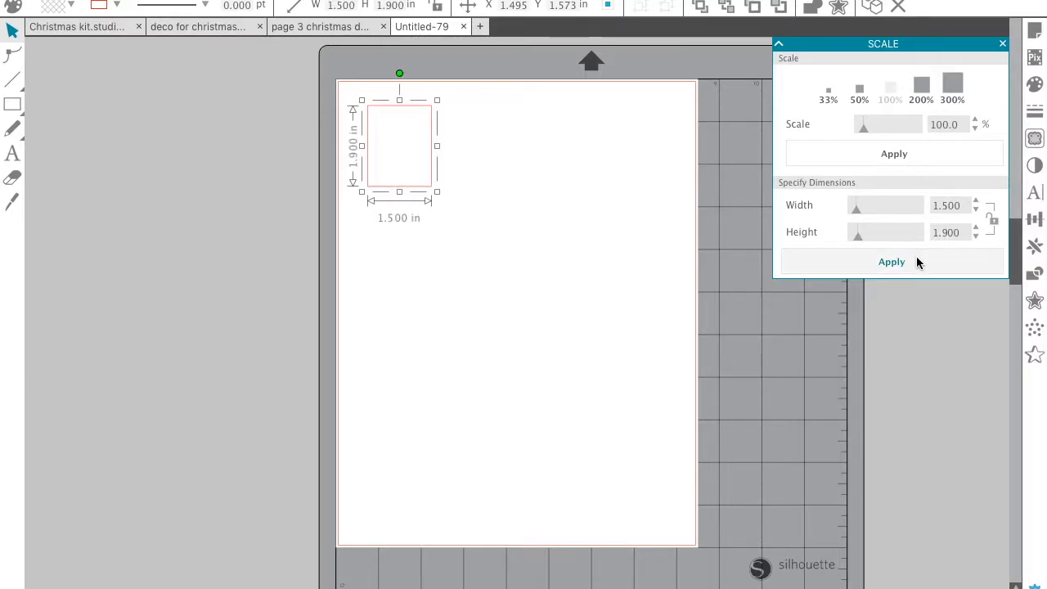
{"action": "left_click", "coordinate": [1002, 45]}
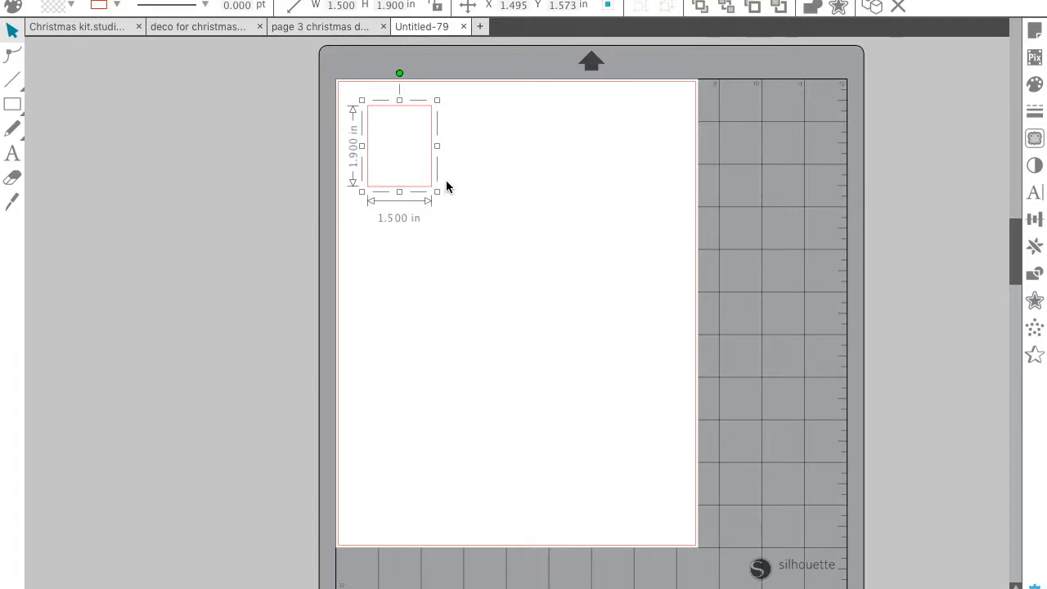
Step: Duplicate the rectangle three times to the right to form a row of four adjoining boxes
{"action": "left_click", "coordinate": [1036, 250]}
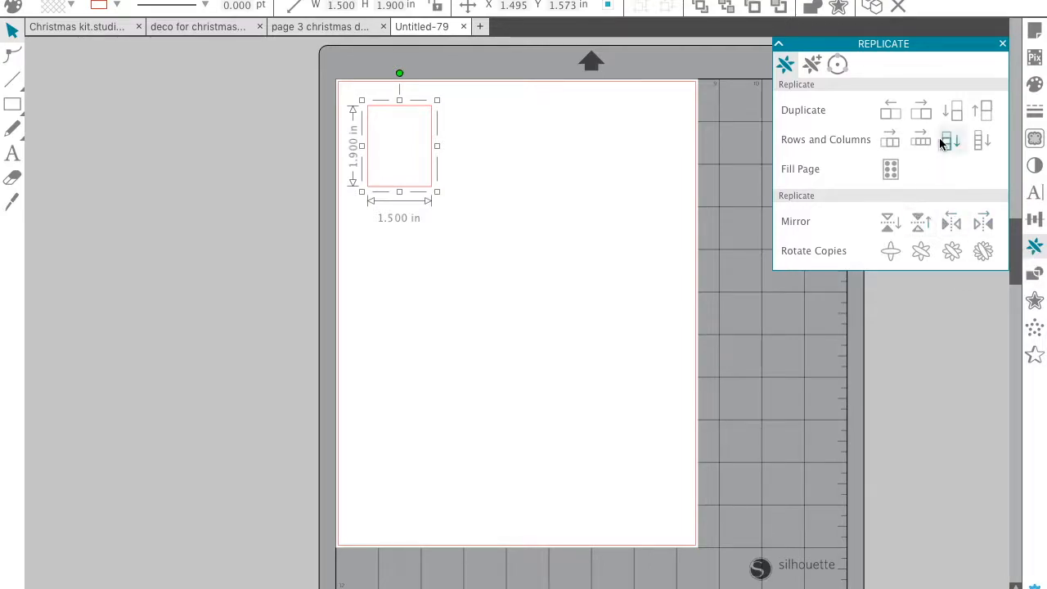
{"action": "left_click", "coordinate": [923, 112]}
{"action": "left_click", "coordinate": [924, 112]}
{"action": "left_click", "coordinate": [925, 111]}
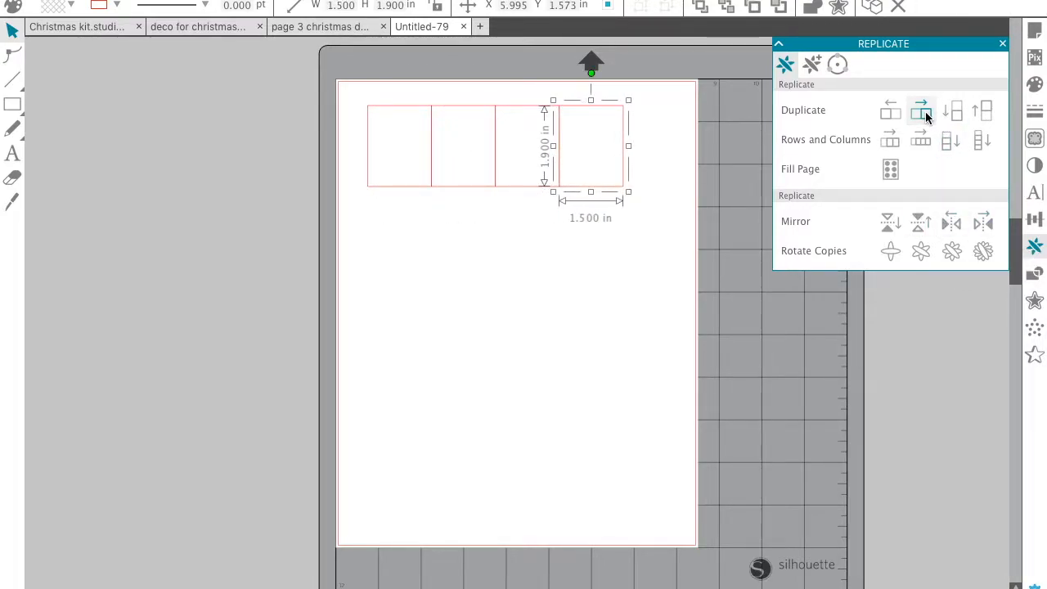
Step: Add a second row of four boxes by duplicating the last box below and three times to the left
{"action": "left_click", "coordinate": [954, 113]}
{"action": "left_click", "coordinate": [893, 115]}
{"action": "left_click", "coordinate": [892, 114]}
{"action": "left_click", "coordinate": [891, 114]}
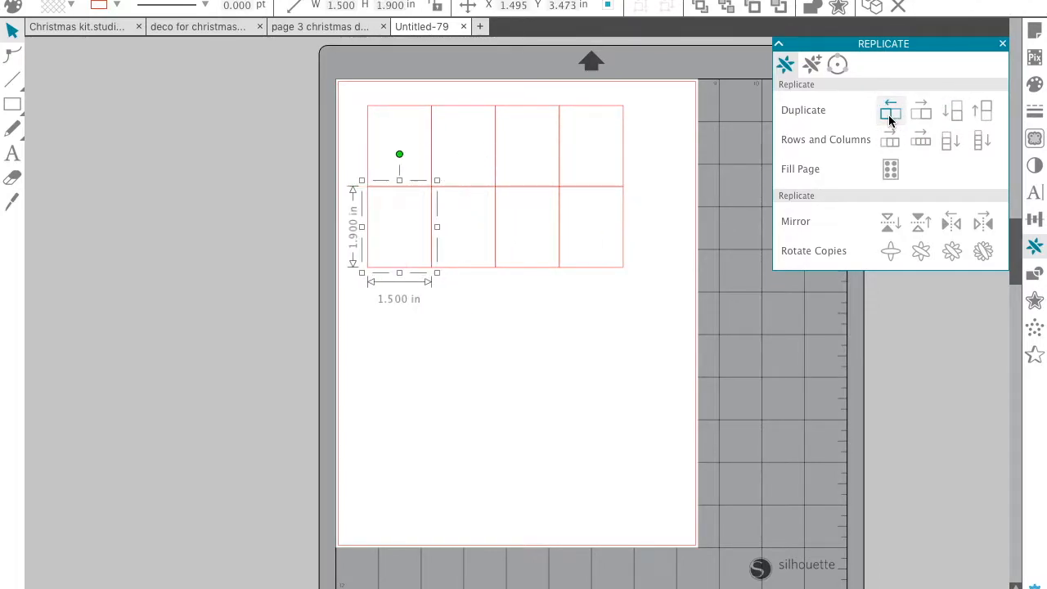
{"action": "left_click", "coordinate": [1002, 43]}
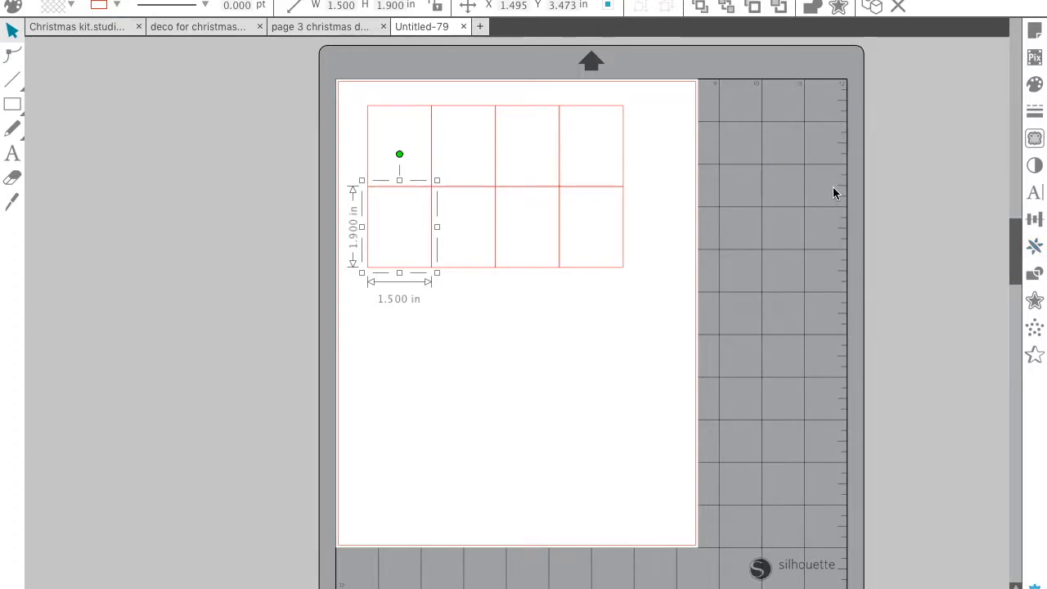
{"action": "left_click", "coordinate": [663, 315]}
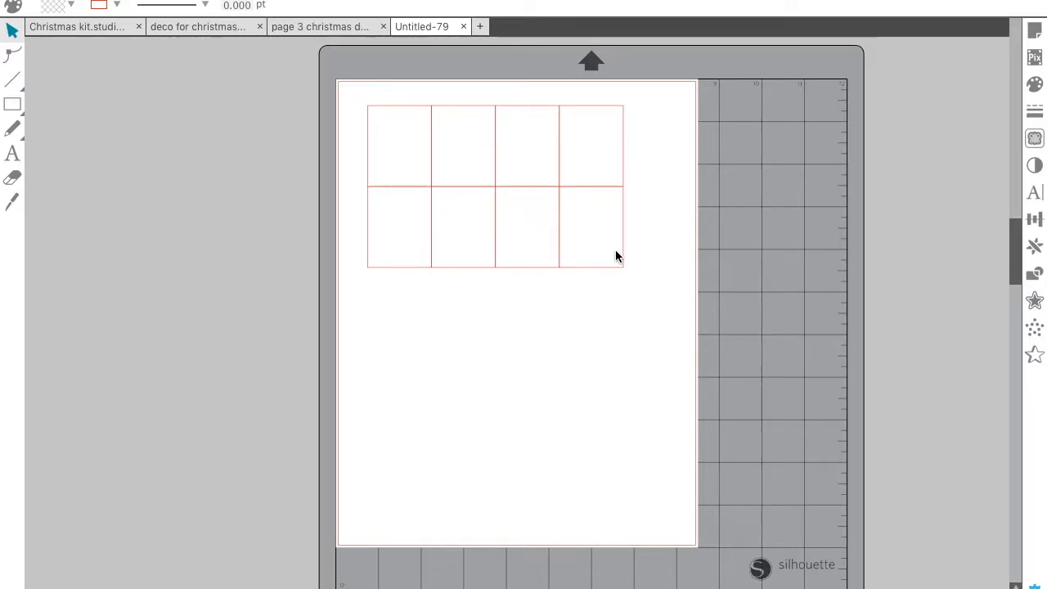
Step: Add a fifth column by duplicating the lower-right box to the right and that copy upward
{"action": "left_click", "coordinate": [594, 192]}
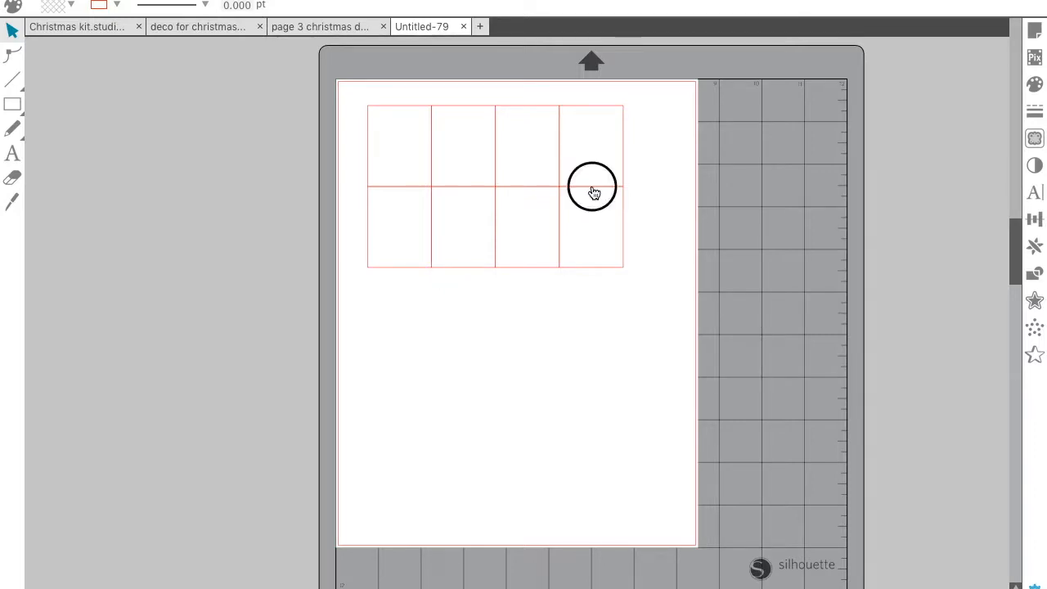
{"action": "left_click", "coordinate": [1034, 246]}
{"action": "left_click", "coordinate": [919, 109]}
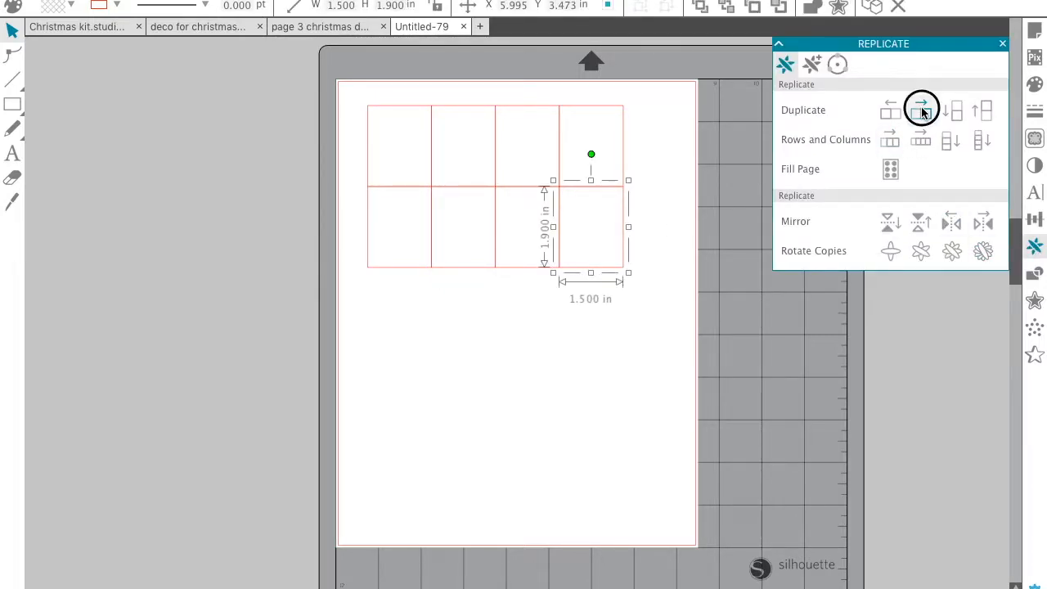
{"action": "left_click", "coordinate": [984, 111]}
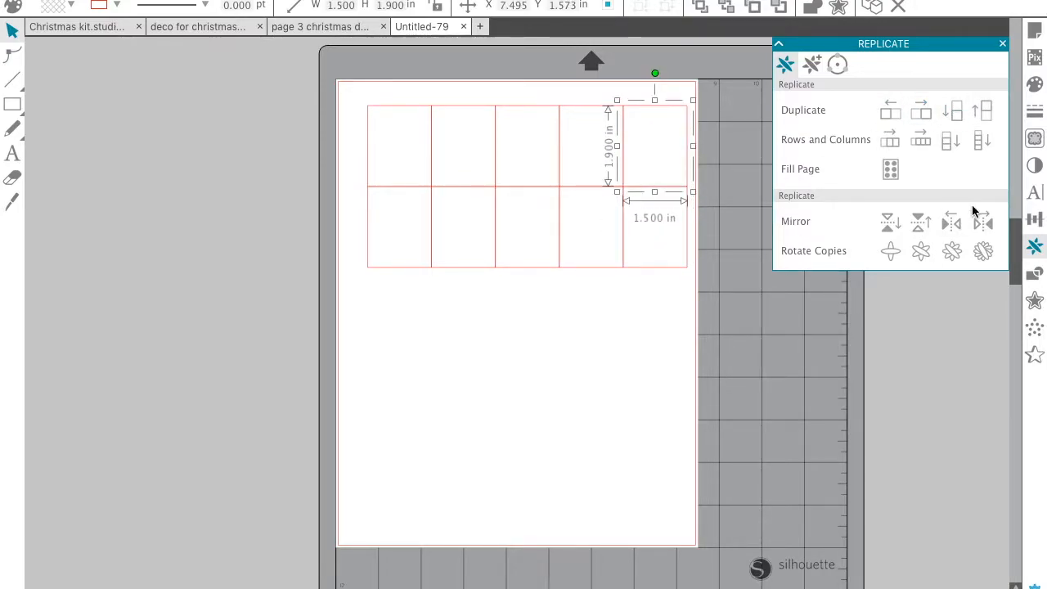
{"action": "left_click", "coordinate": [1002, 43]}
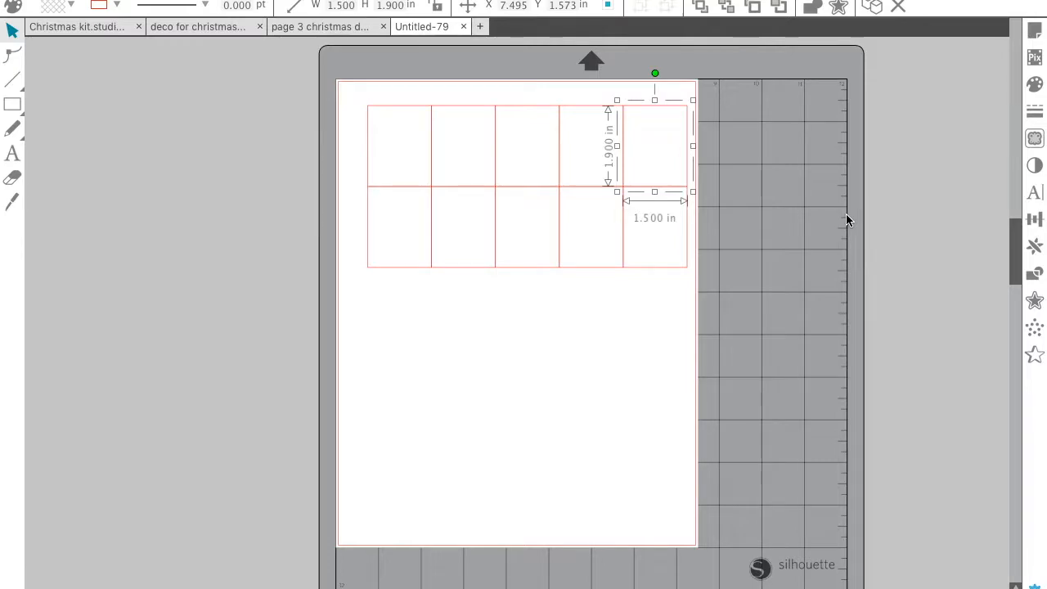
{"action": "left_click", "coordinate": [820, 270]}
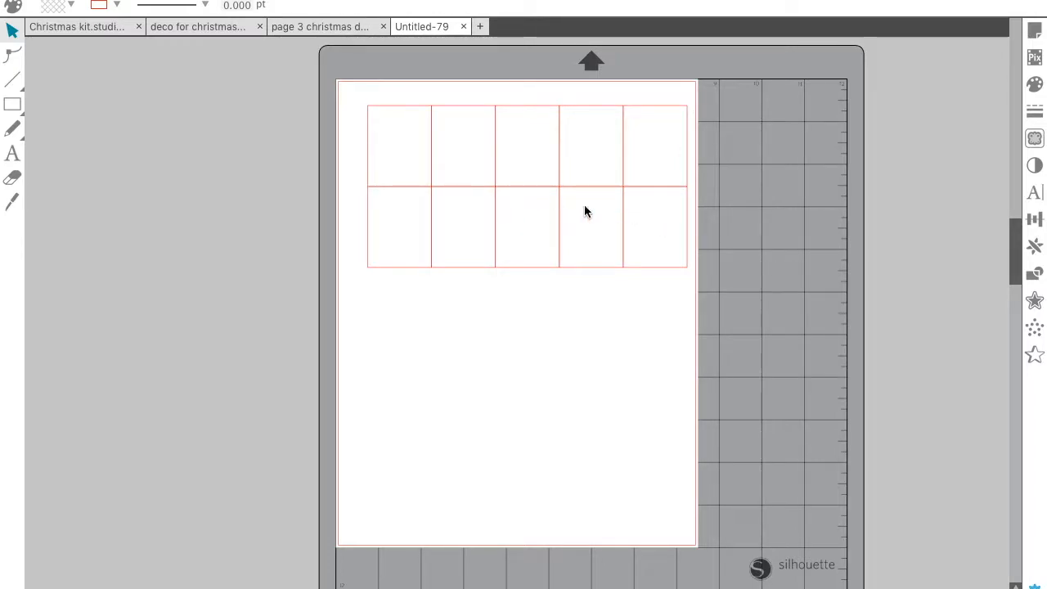
Step: Fill the upper-left box with the "red and white background" pattern from the CHRISTMAS PATTERN FULL BOX library folder
{"action": "left_click", "coordinate": [408, 191]}
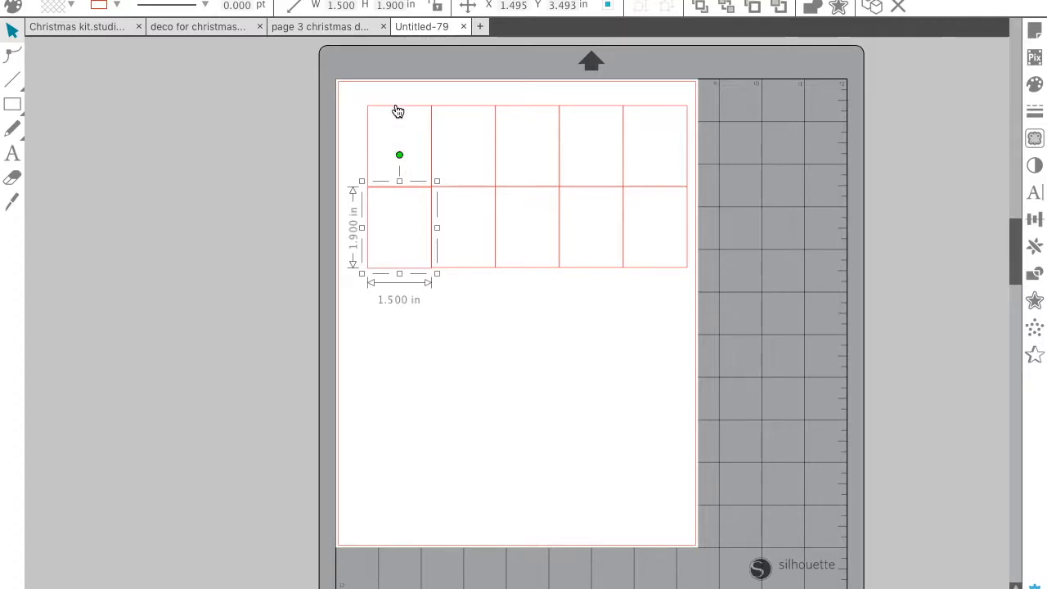
{"action": "left_click_drag", "start_coordinate": [398, 110], "coordinate": [395, 103]}
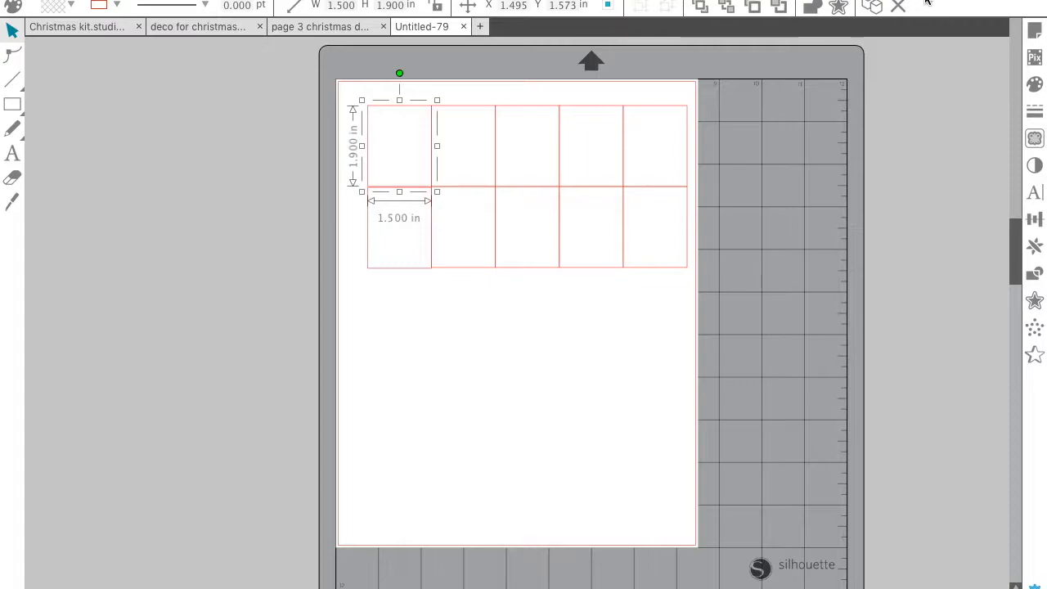
{"action": "left_click", "coordinate": [872, 6]}
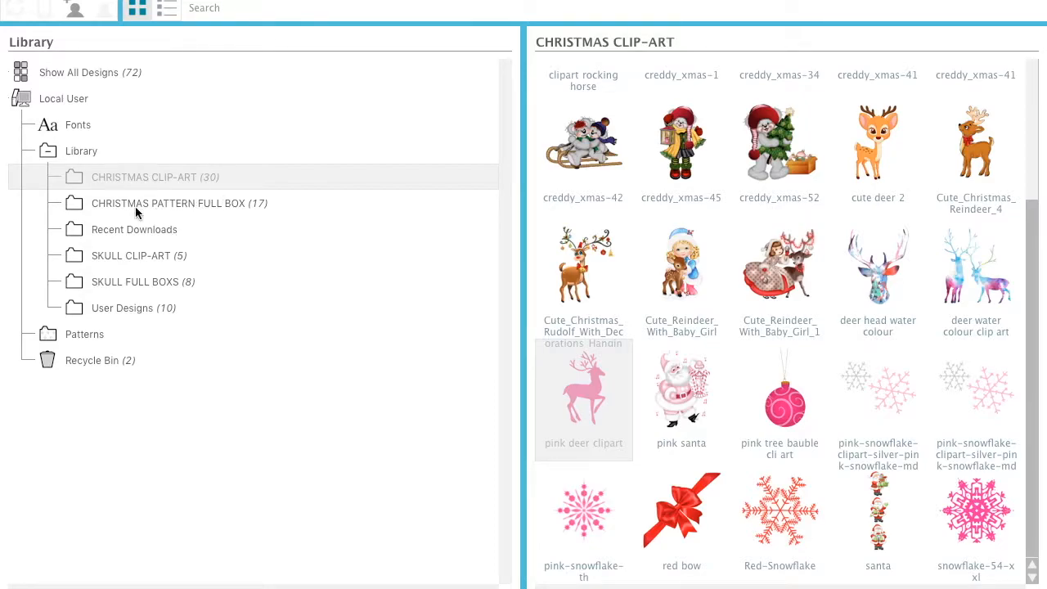
{"action": "left_click", "coordinate": [215, 204]}
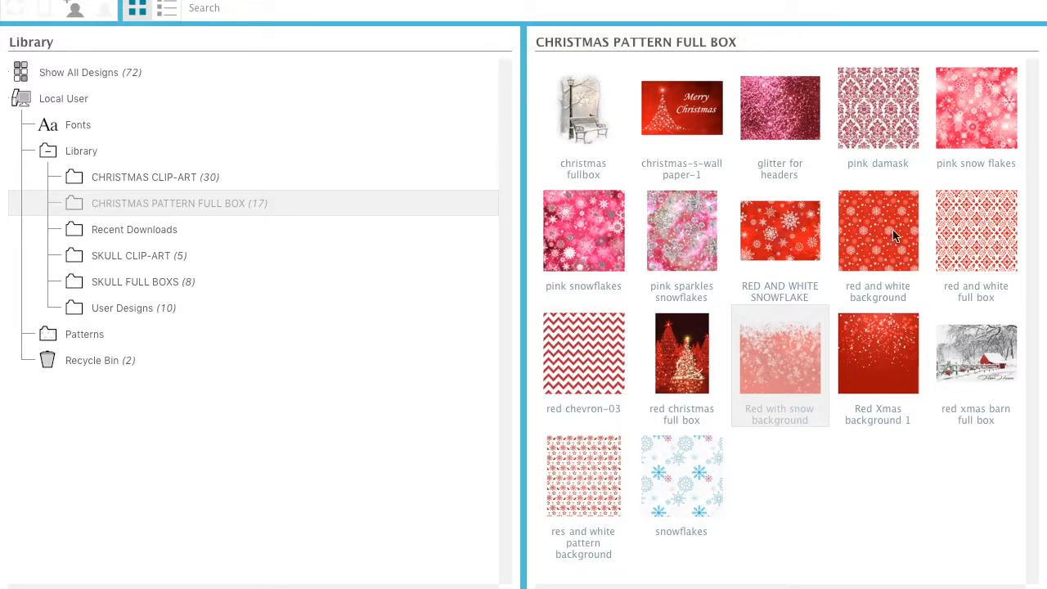
{"action": "double_click", "coordinate": [863, 243]}
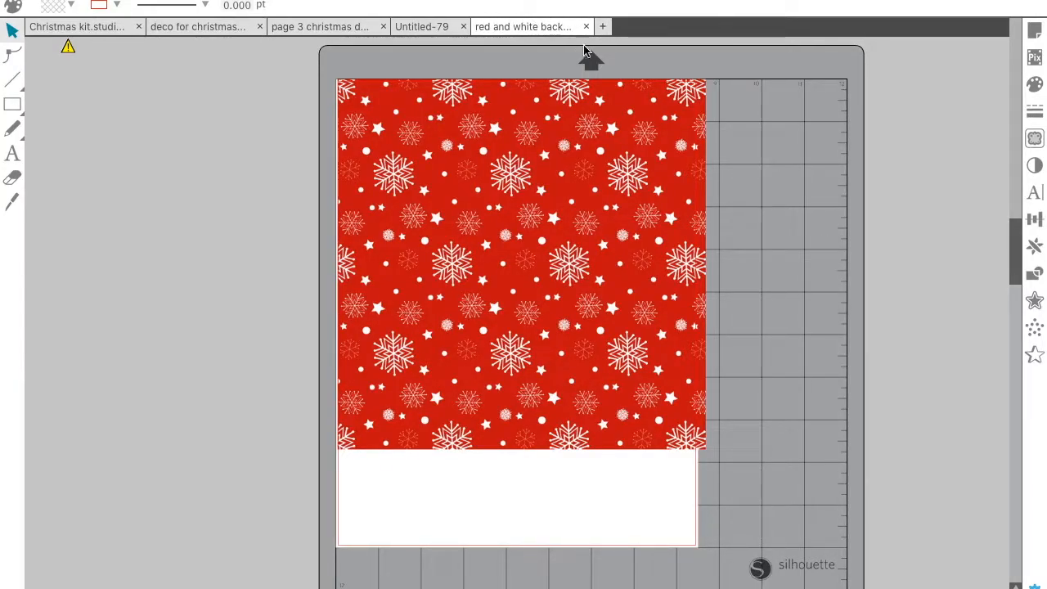
{"action": "left_click", "coordinate": [433, 30]}
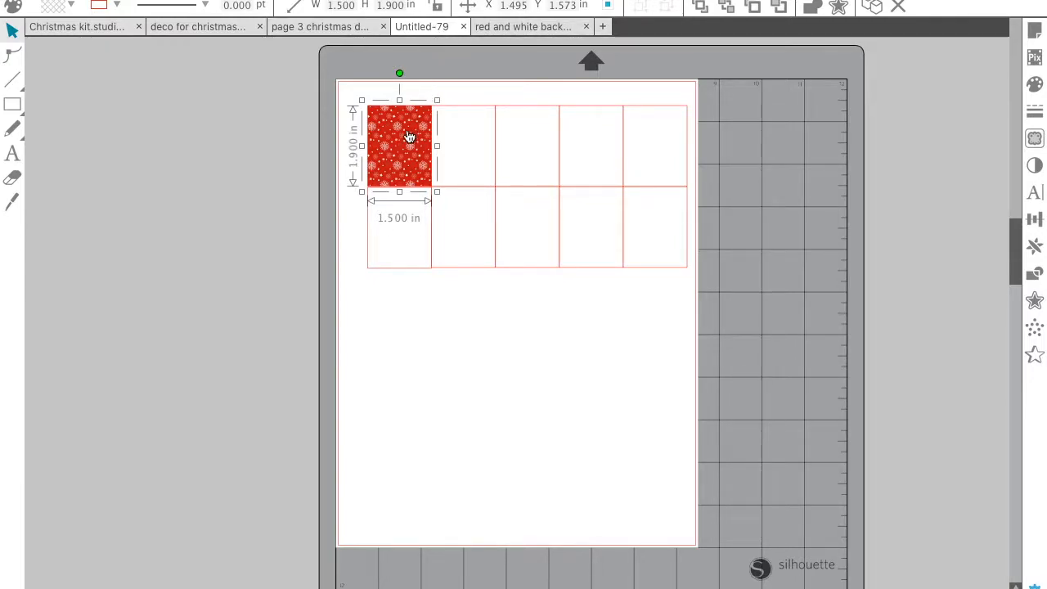
Step: Open the advanced pattern fill options for the snowflake-filled box
{"action": "left_click", "coordinate": [1036, 86]}
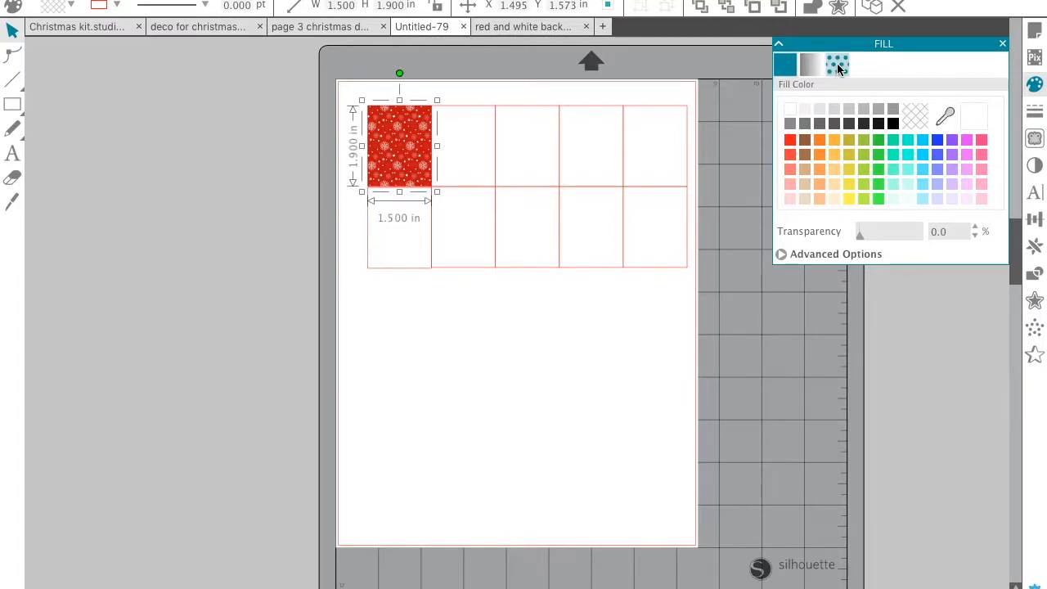
{"action": "left_click", "coordinate": [838, 68]}
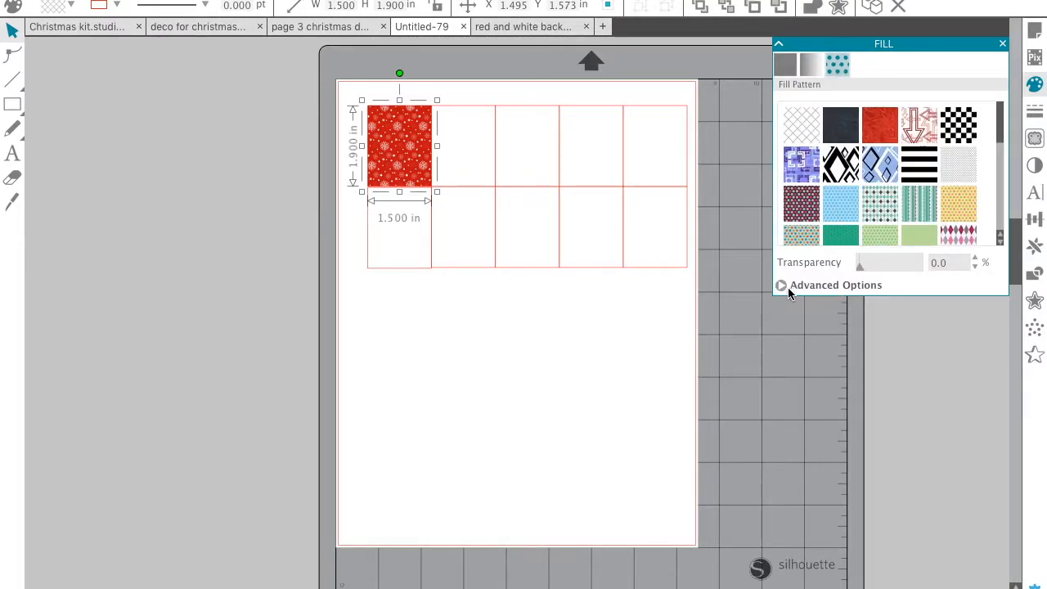
{"action": "left_click", "coordinate": [833, 291]}
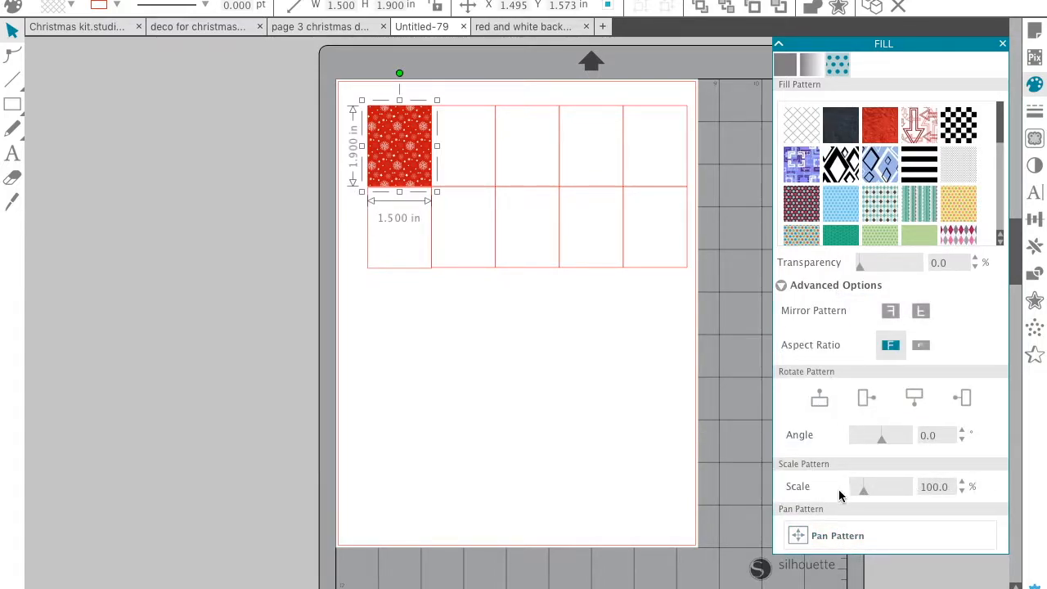
Step: Try small changes to the snowflake pattern's rotation angle and return it to 0 degrees
{"action": "left_click", "coordinate": [962, 440]}
{"action": "left_click", "coordinate": [963, 441]}
{"action": "left_click", "coordinate": [963, 441]}
{"action": "left_click", "coordinate": [963, 431]}
{"action": "left_click", "coordinate": [963, 431]}
{"action": "left_click", "coordinate": [963, 431]}
Step: Scale the snowflake pattern inside the upper-left box to 134%
{"action": "left_click", "coordinate": [963, 484]}
{"action": "left_click", "coordinate": [963, 484]}
{"action": "left_click", "coordinate": [963, 483]}
{"action": "left_click", "coordinate": [963, 484]}
{"action": "left_click", "coordinate": [963, 483]}
{"action": "left_click", "coordinate": [963, 483]}
{"action": "left_click", "coordinate": [963, 483]}
{"action": "left_click", "coordinate": [963, 484]}
{"action": "left_click", "coordinate": [963, 491]}
{"action": "left_click", "coordinate": [962, 490]}
{"action": "left_click", "coordinate": [963, 491]}
{"action": "left_click", "coordinate": [963, 491]}
{"action": "left_click", "coordinate": [962, 491]}
{"action": "left_click", "coordinate": [962, 490]}
{"action": "left_click", "coordinate": [963, 491]}
{"action": "left_click", "coordinate": [962, 483]}
{"action": "left_click", "coordinate": [962, 483]}
{"action": "left_click", "coordinate": [963, 484]}
{"action": "left_click", "coordinate": [963, 484]}
{"action": "left_click", "coordinate": [963, 483]}
{"action": "left_click", "coordinate": [963, 483]}
{"action": "left_click", "coordinate": [963, 483]}
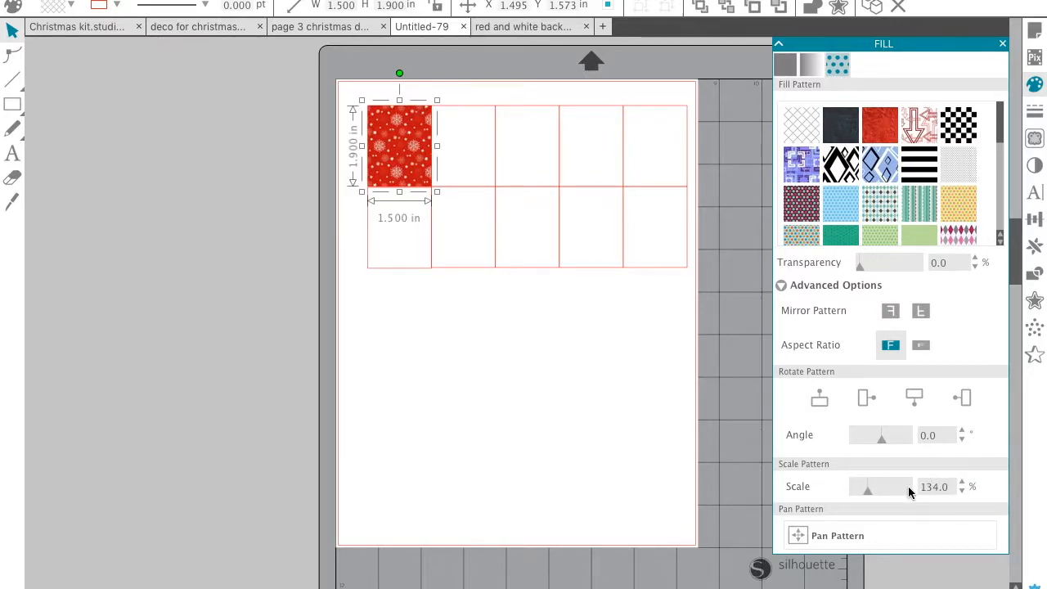
Step: Pan the snowflake pattern slightly within the upper-left box, and deselect the box
{"action": "left_click", "coordinate": [802, 538]}
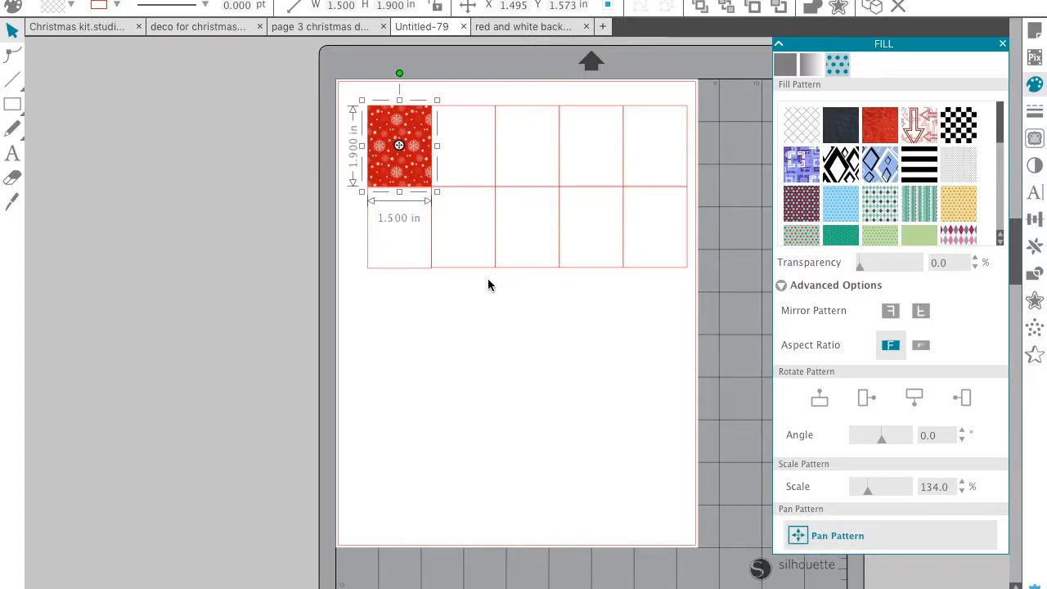
{"action": "mouse_move", "coordinate": [406, 153]}
{"action": "left_mouse_down"}
{"action": "mouse_move", "coordinate": [403, 139]}
{"action": "mouse_move", "coordinate": [403, 157]}
{"action": "left_mouse_up"}
{"action": "left_click", "coordinate": [412, 294]}
{"action": "left_click", "coordinate": [418, 297]}
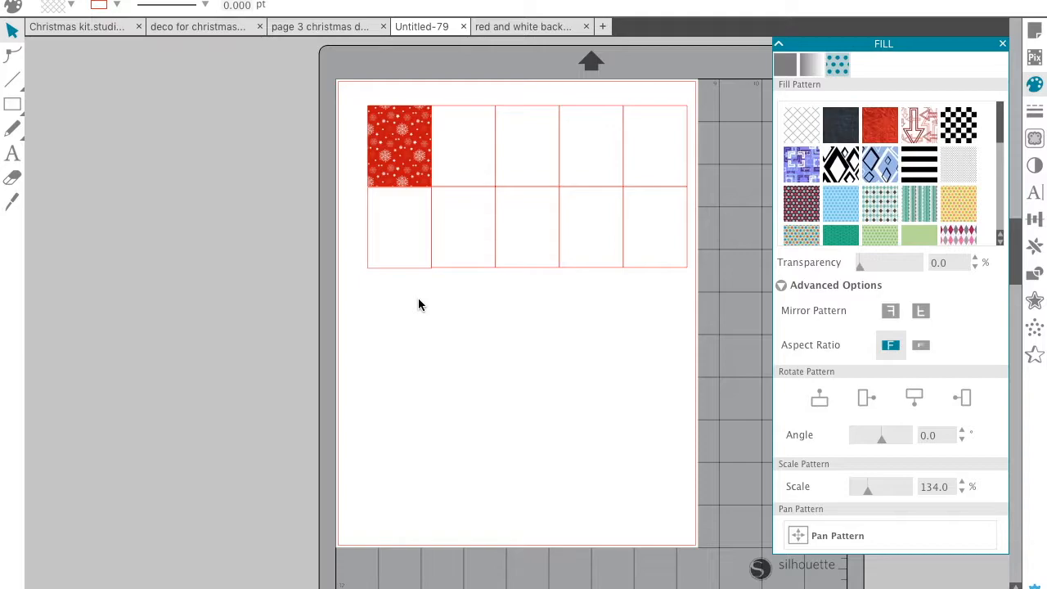
Step: Fill the second box of the lower row with the library's red and white full box pattern and scale it to 151%
{"action": "left_click", "coordinate": [462, 275]}
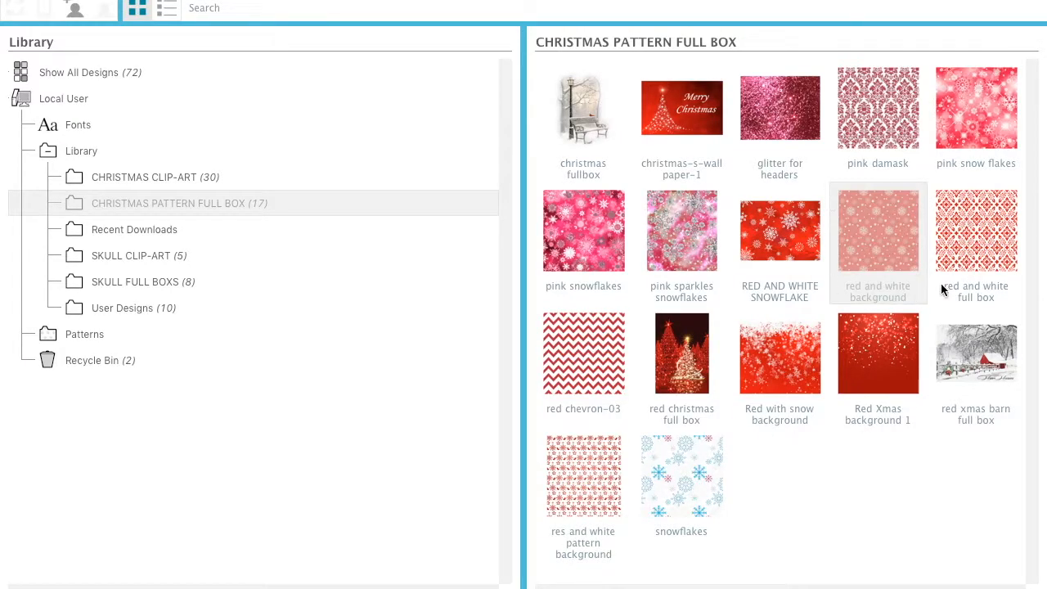
{"action": "double_click", "coordinate": [984, 235]}
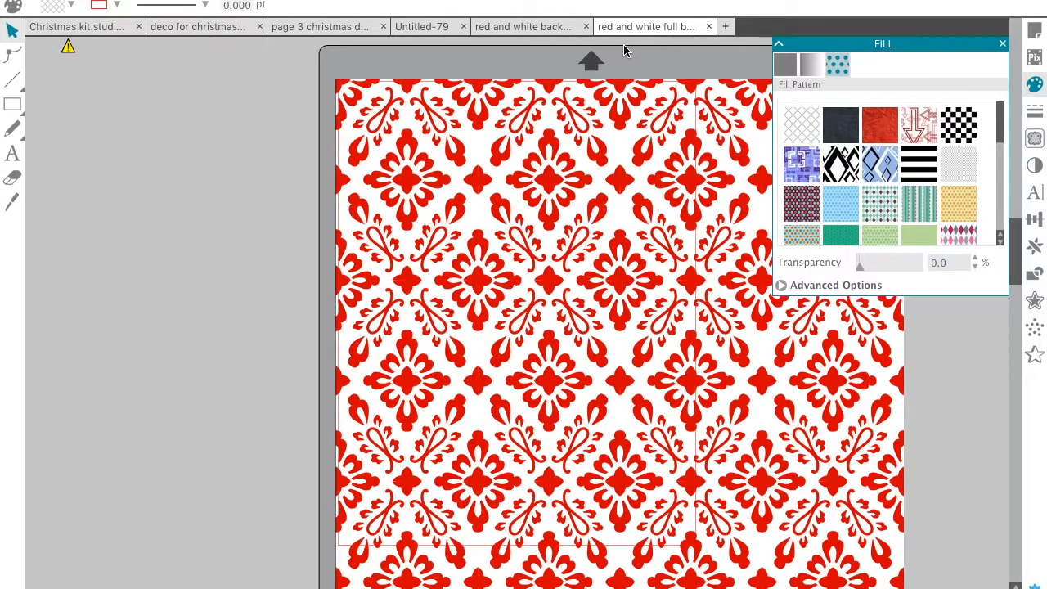
{"action": "left_click", "coordinate": [424, 29]}
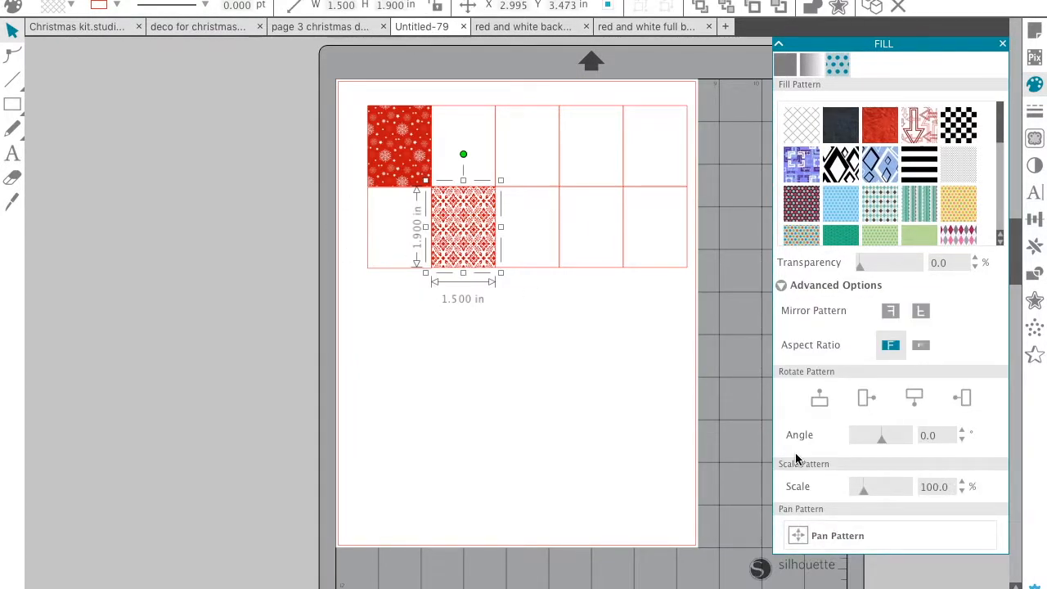
{"action": "left_click", "coordinate": [961, 485]}
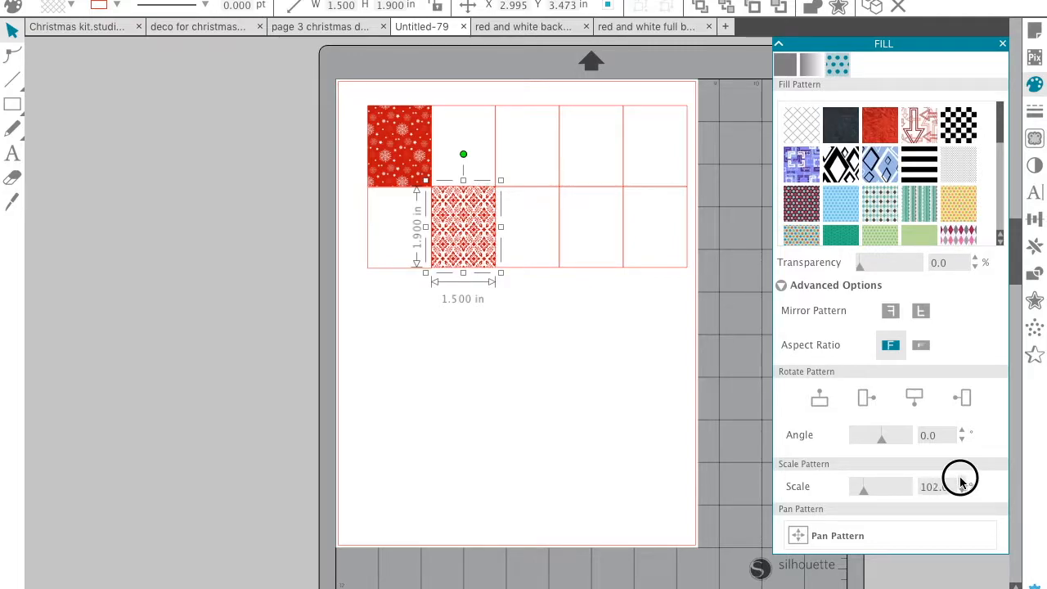
{"action": "left_click_drag", "start_coordinate": [961, 484], "coordinate": [961, 485]}
{"action": "left_click", "coordinate": [522, 413]}
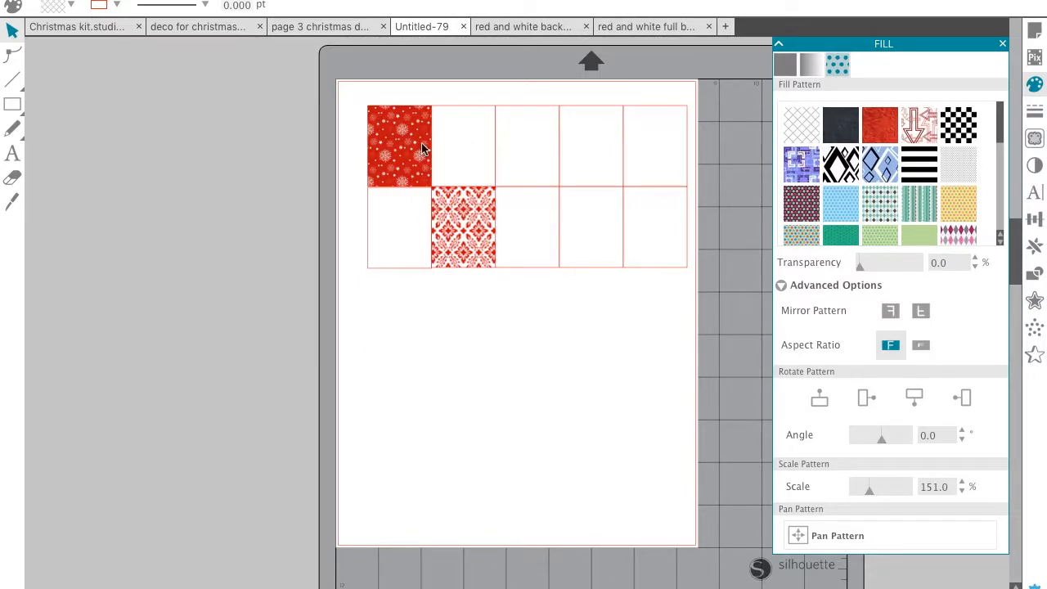
Step: Fill the second box of the upper row with the christmas fullbox design from the library
{"action": "left_click", "coordinate": [469, 188]}
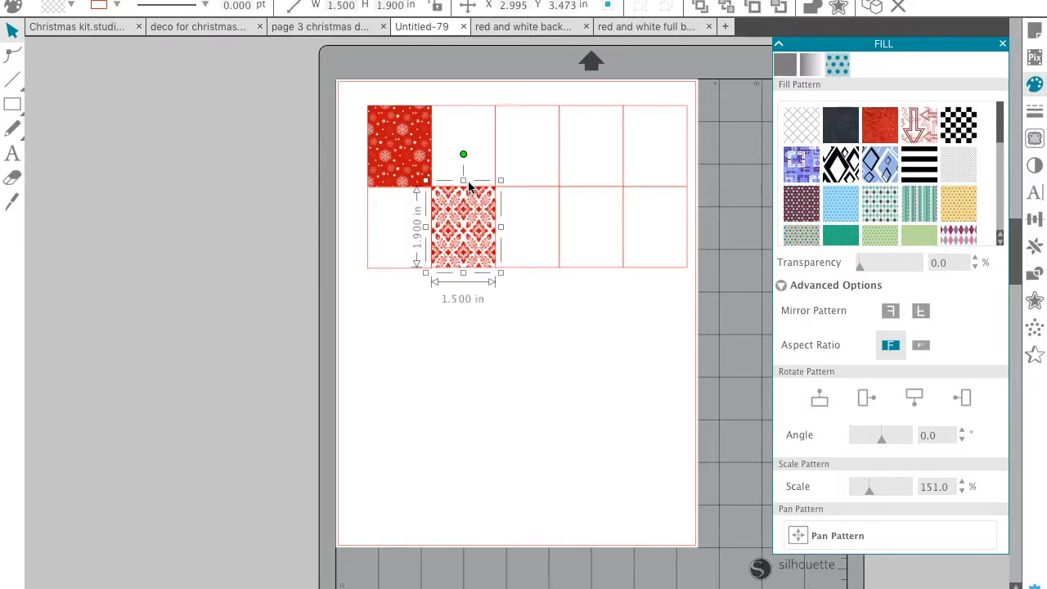
{"action": "left_click", "coordinate": [468, 106]}
{"action": "left_click", "coordinate": [469, 106]}
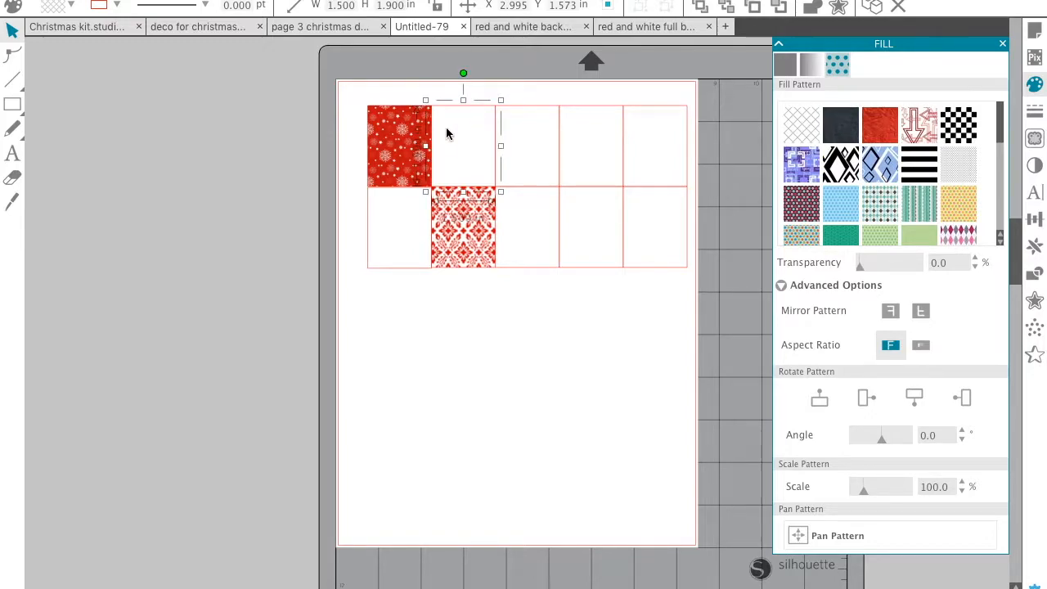
{"action": "left_click", "coordinate": [881, 2]}
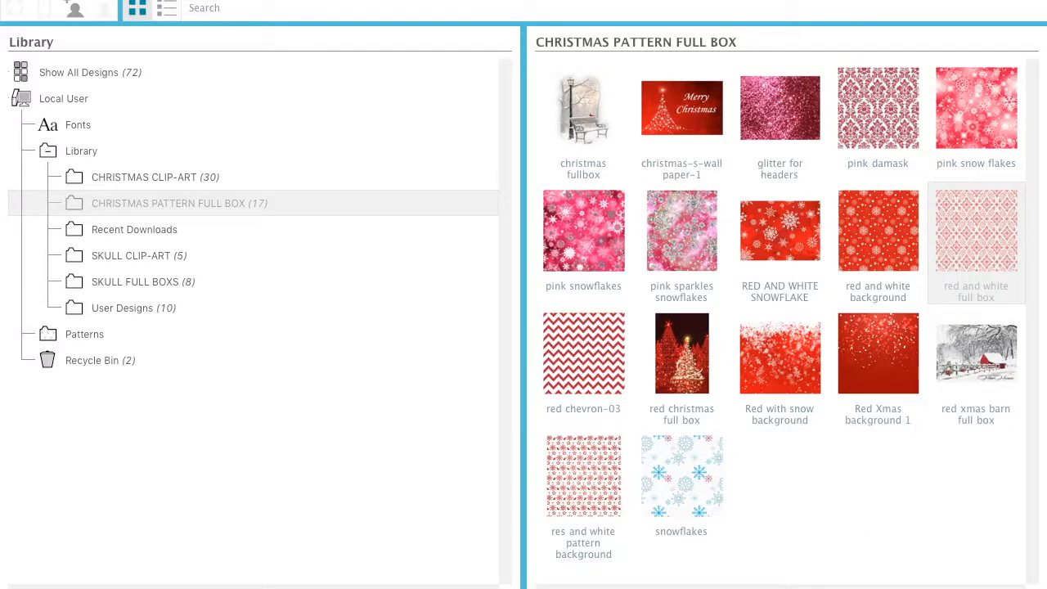
{"action": "double_click", "coordinate": [586, 108]}
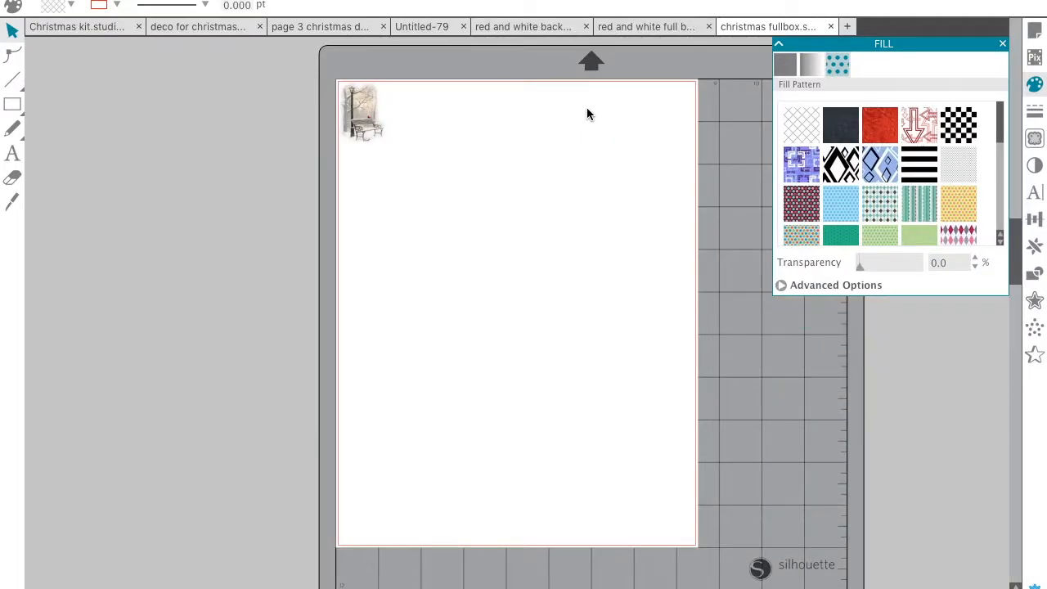
{"action": "left_click", "coordinate": [431, 30]}
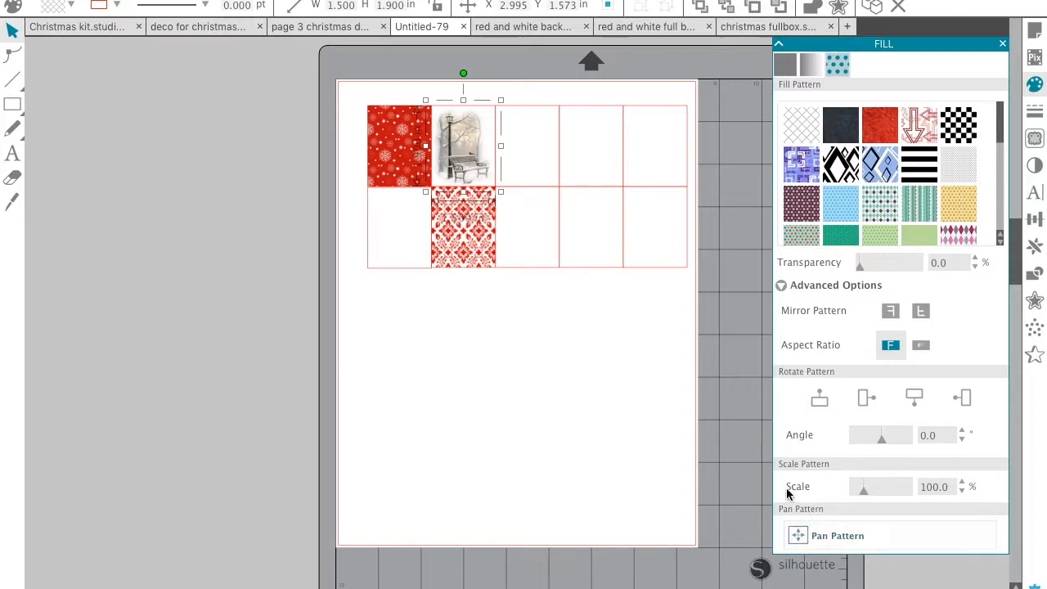
Step: Scale the bench and lamppost picture inside its box to 111%, and deselect the box
{"action": "left_click", "coordinate": [963, 482]}
{"action": "left_click", "coordinate": [963, 481]}
{"action": "left_click", "coordinate": [962, 482]}
{"action": "left_click", "coordinate": [963, 482]}
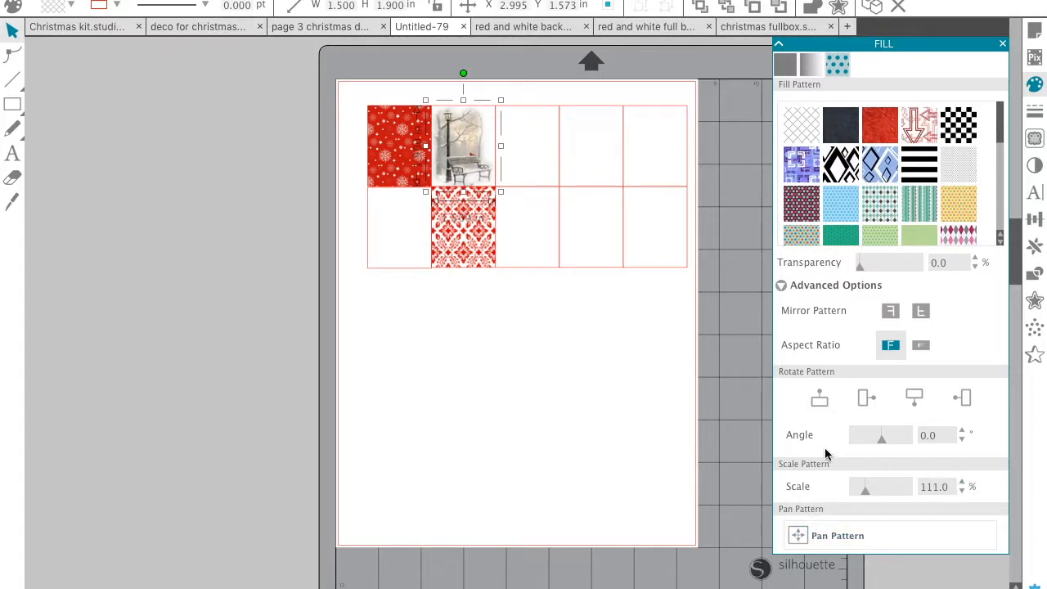
{"action": "left_click", "coordinate": [745, 391]}
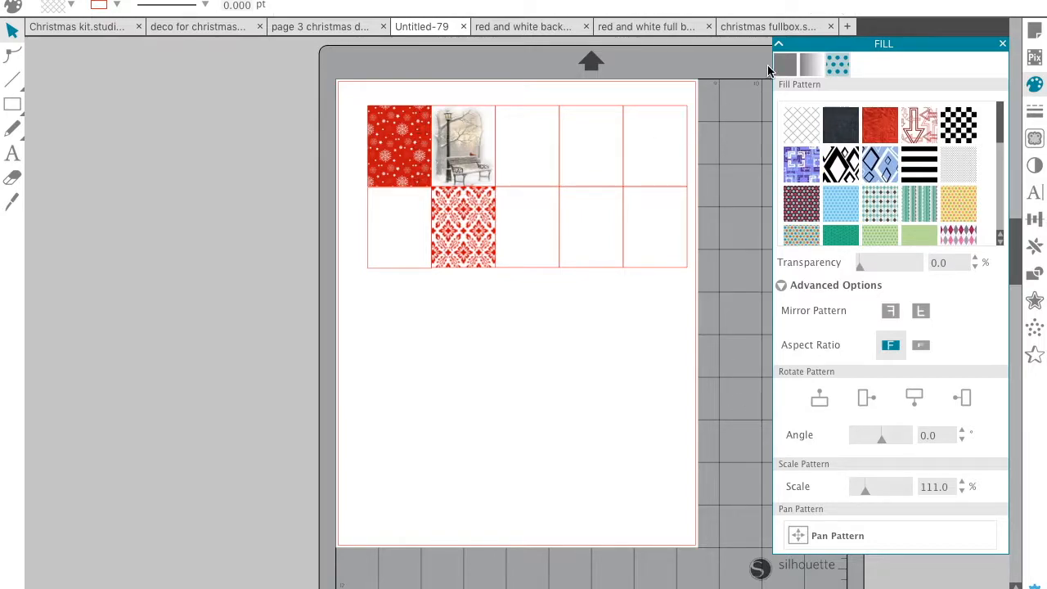
Step: Close the open christmas fullbox, red and white full box, and red and white background pattern documents
{"action": "left_click", "coordinate": [785, 27]}
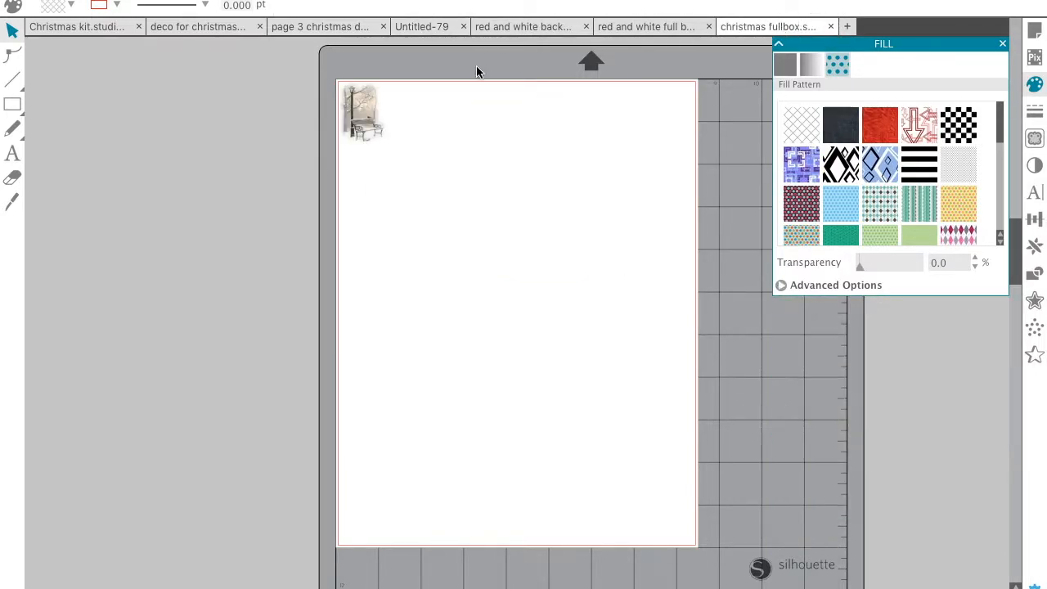
{"action": "left_click", "coordinate": [830, 27]}
{"action": "left_click", "coordinate": [708, 27]}
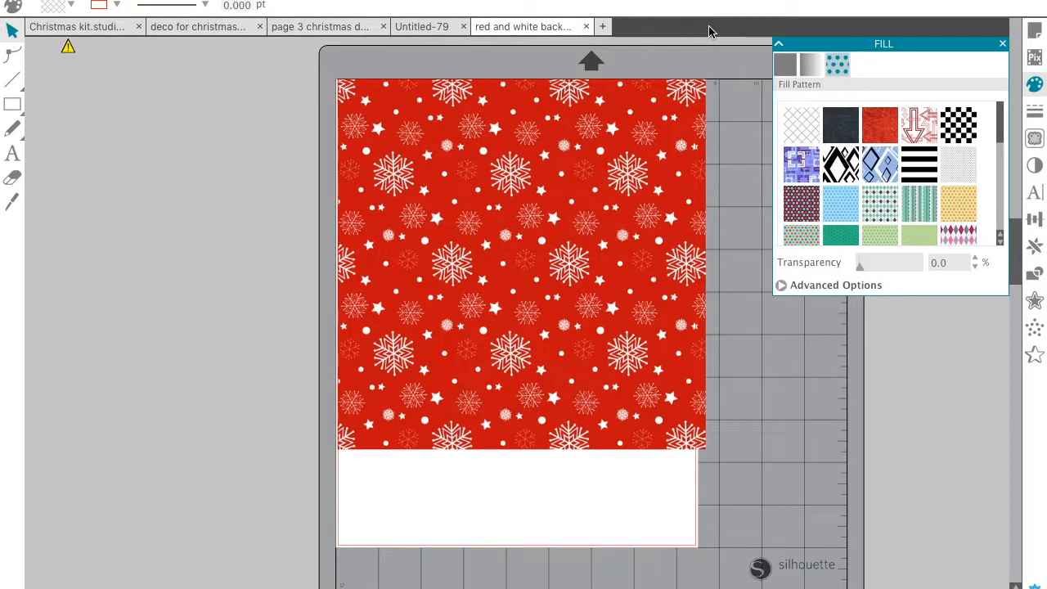
{"action": "left_click", "coordinate": [586, 27]}
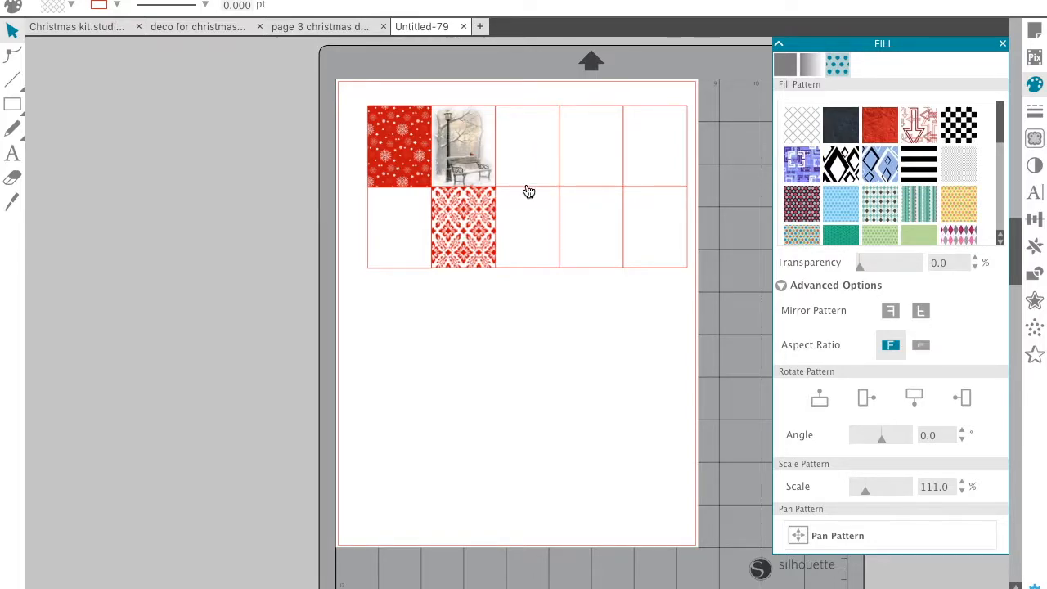
Step: Fill the third box of the upper row with the pink snowflakes pattern from the library, and deselect it
{"action": "left_click", "coordinate": [528, 111]}
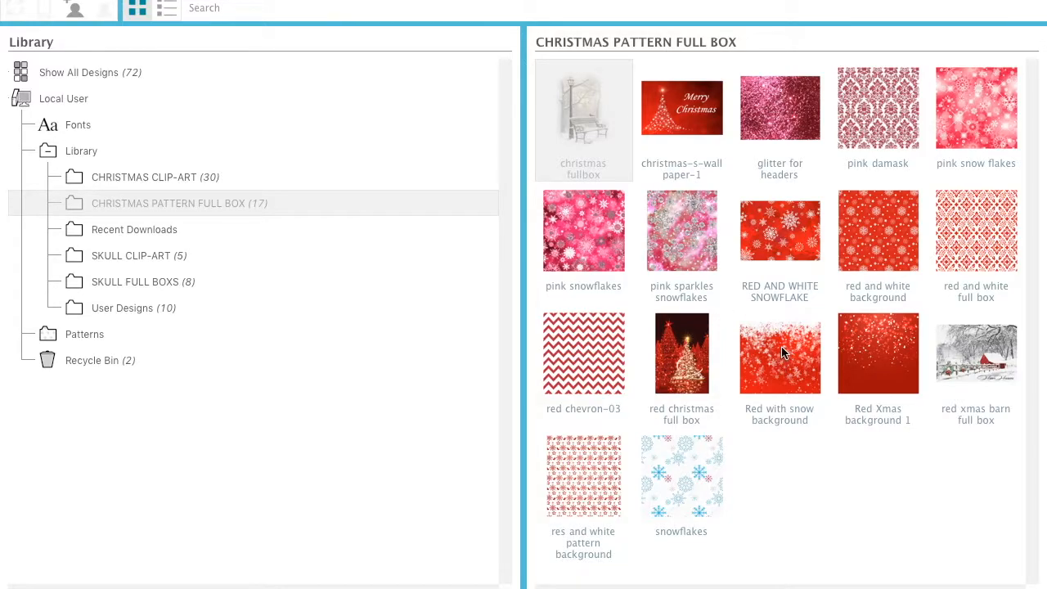
{"action": "double_click", "coordinate": [579, 232]}
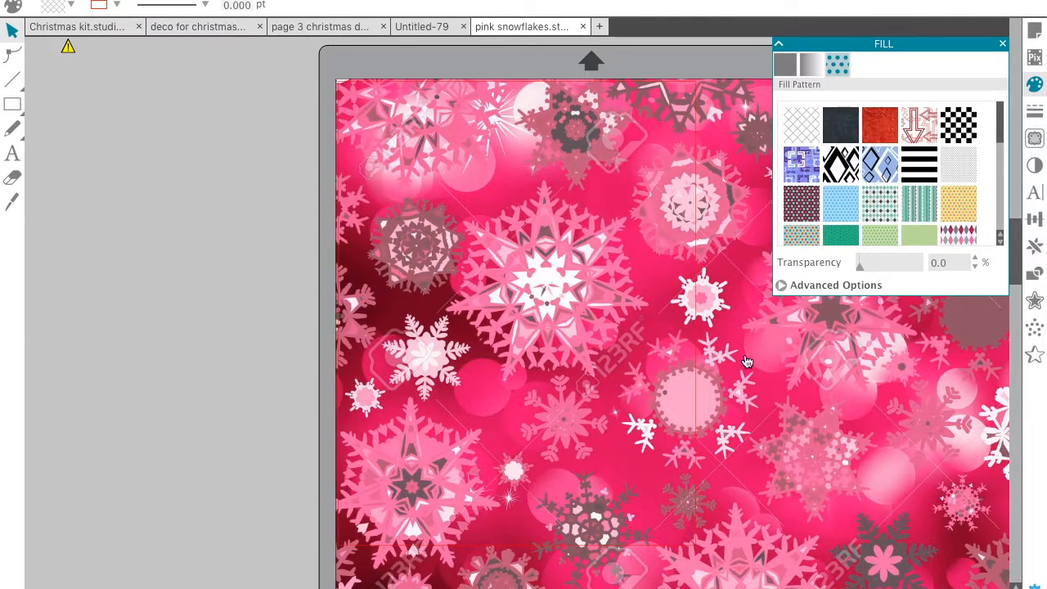
{"action": "left_click", "coordinate": [432, 29]}
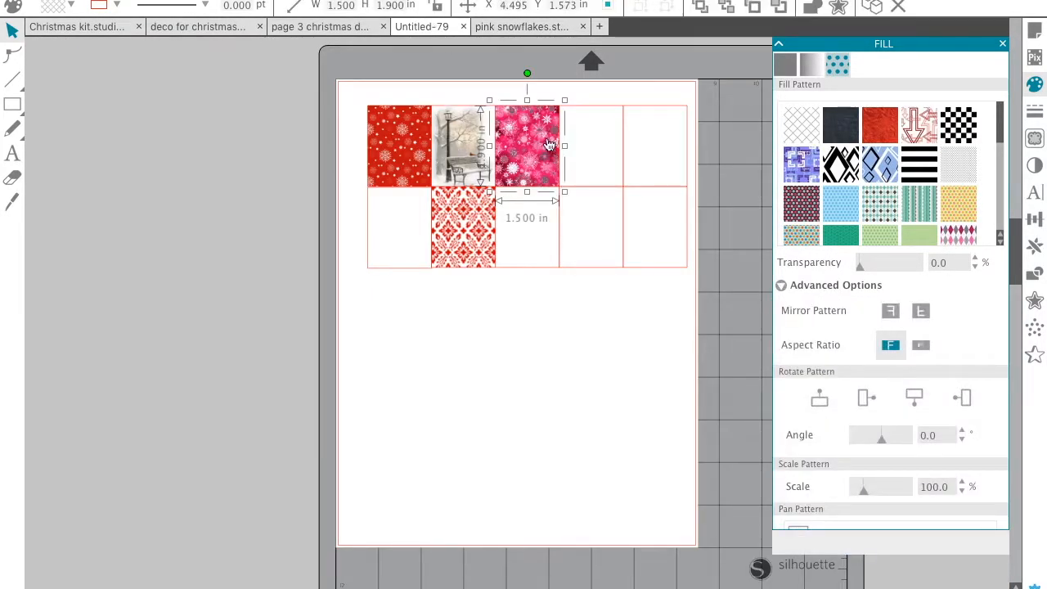
{"action": "left_click", "coordinate": [566, 339]}
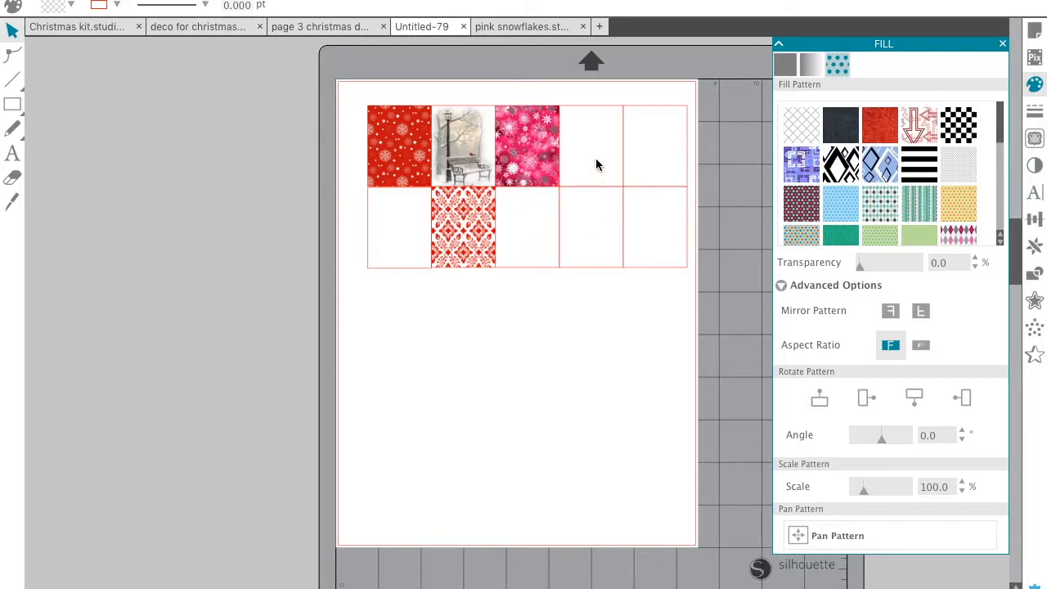
Step: Close the pink snowflakes document and fill the fourth box of the upper row with the library's Red Xmas background 1
{"action": "left_click", "coordinate": [596, 108]}
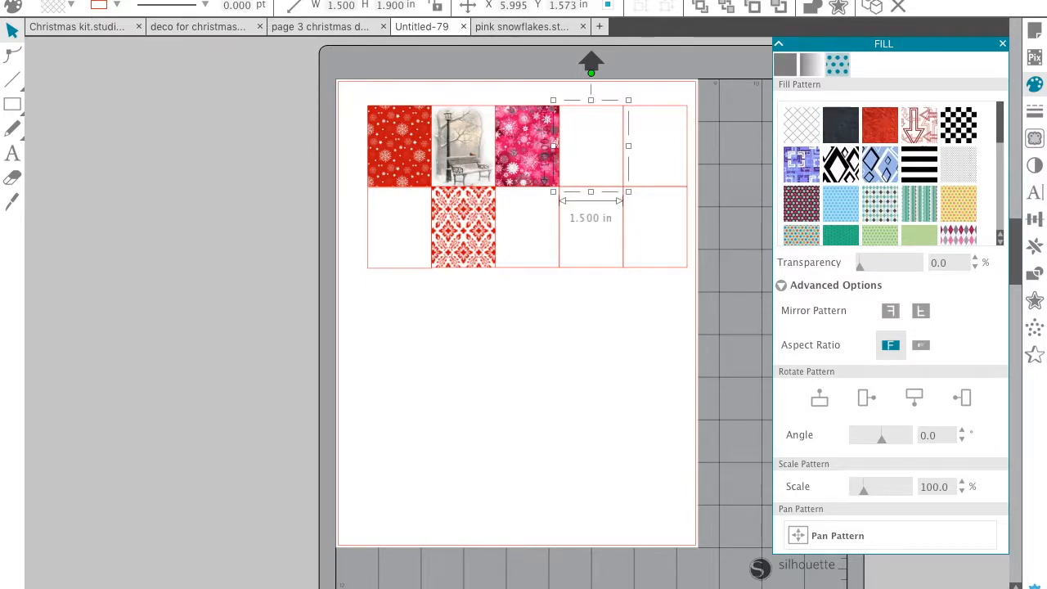
{"action": "left_click", "coordinate": [565, 27]}
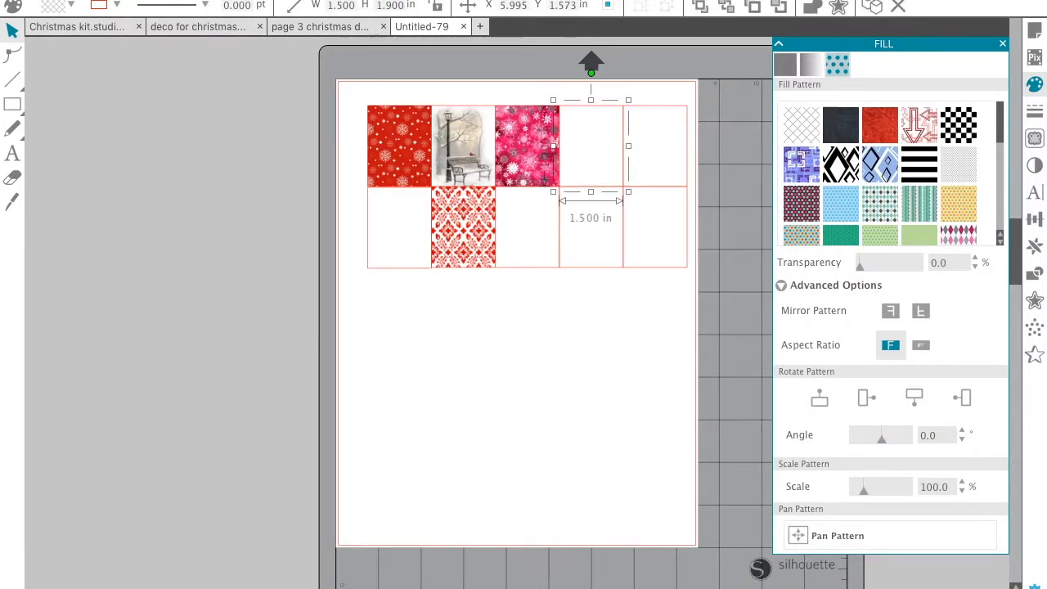
{"action": "left_click", "coordinate": [856, 9]}
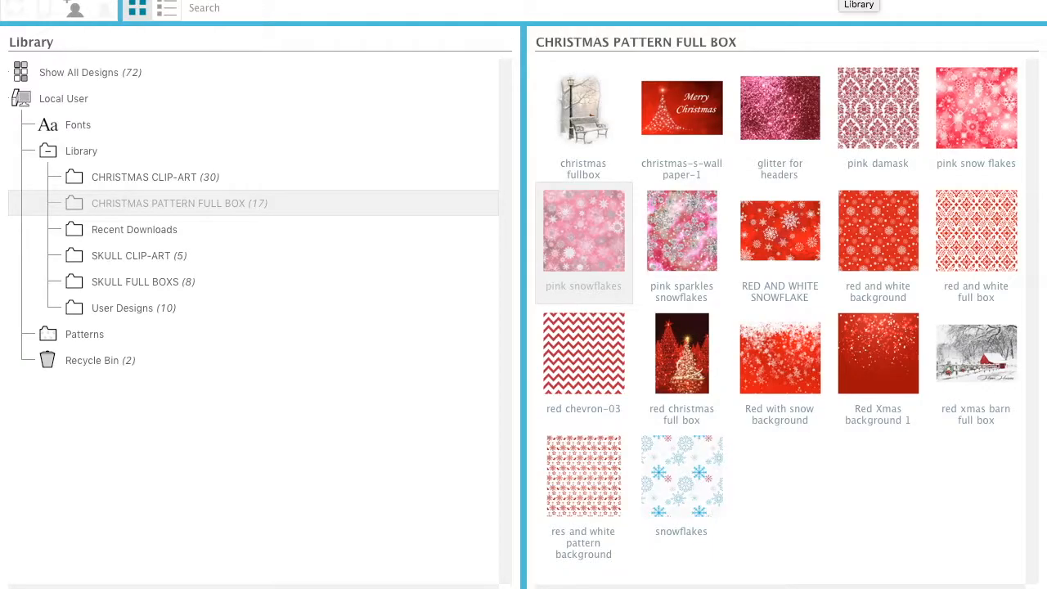
{"action": "double_click", "coordinate": [879, 363]}
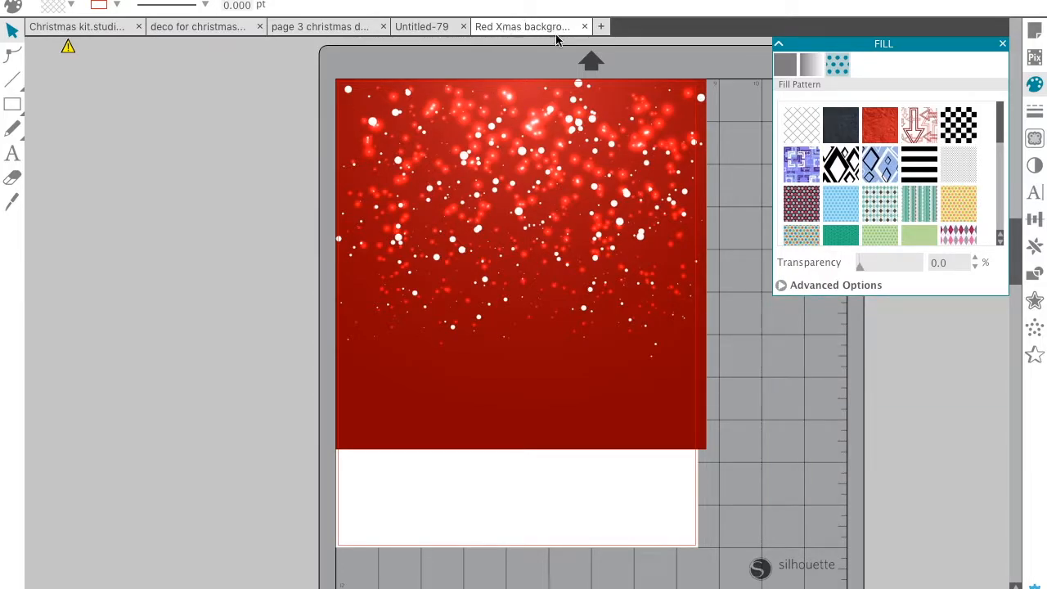
{"action": "left_click", "coordinate": [432, 28]}
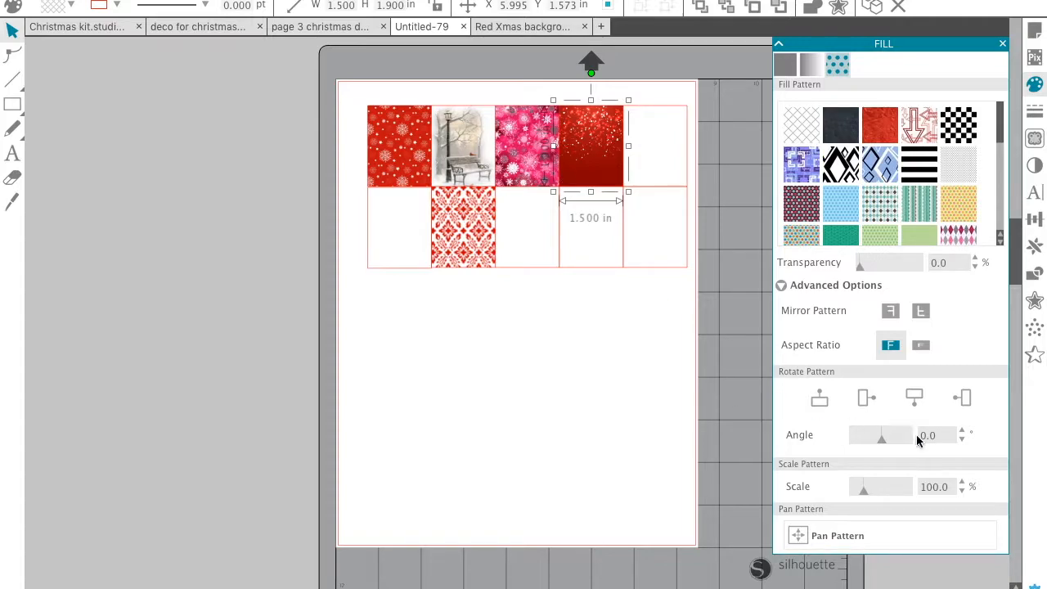
Step: Scale the sparkling red background in the fourth upper box to 114%, and deselect the box
{"action": "left_click", "coordinate": [961, 483]}
{"action": "left_click", "coordinate": [962, 482]}
{"action": "left_click", "coordinate": [962, 483]}
{"action": "left_click", "coordinate": [962, 482]}
{"action": "left_click", "coordinate": [961, 484]}
{"action": "left_click", "coordinate": [962, 484]}
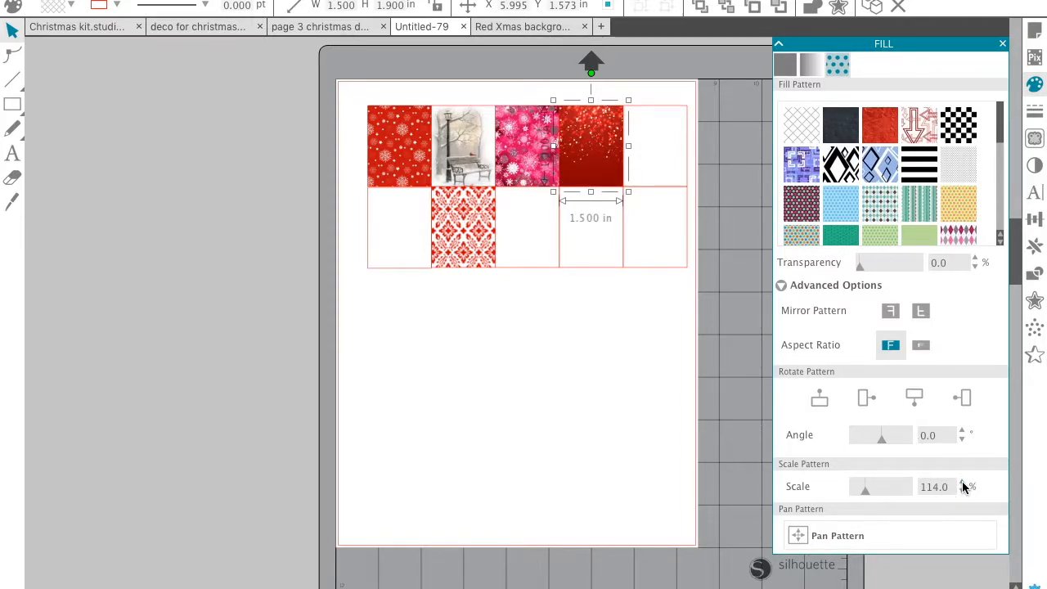
{"action": "left_click", "coordinate": [609, 332]}
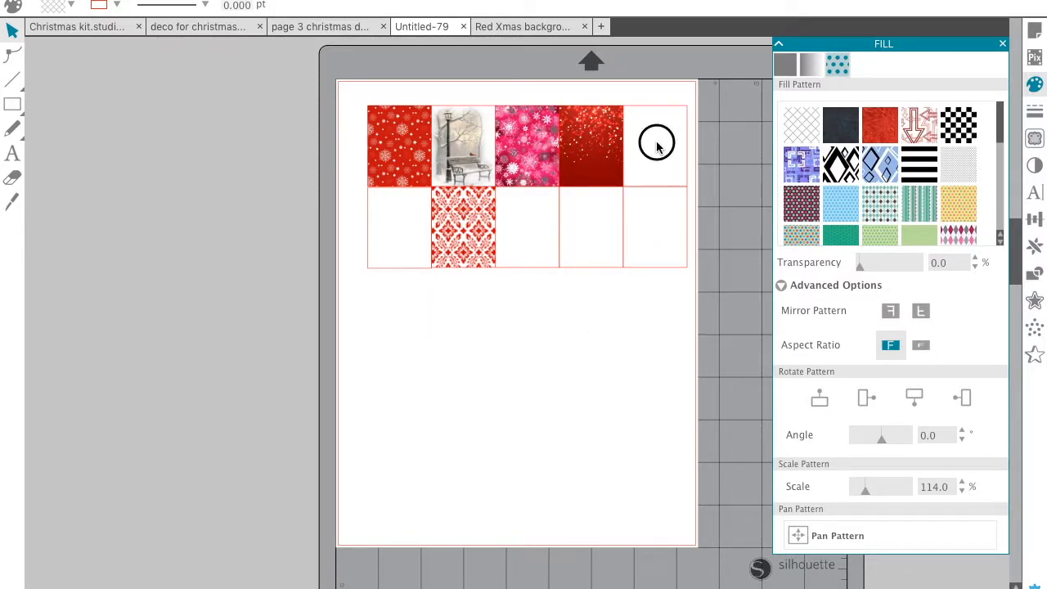
Step: Fill the last box of the upper row with the red xmas barn full box design from the library
{"action": "left_click", "coordinate": [655, 109]}
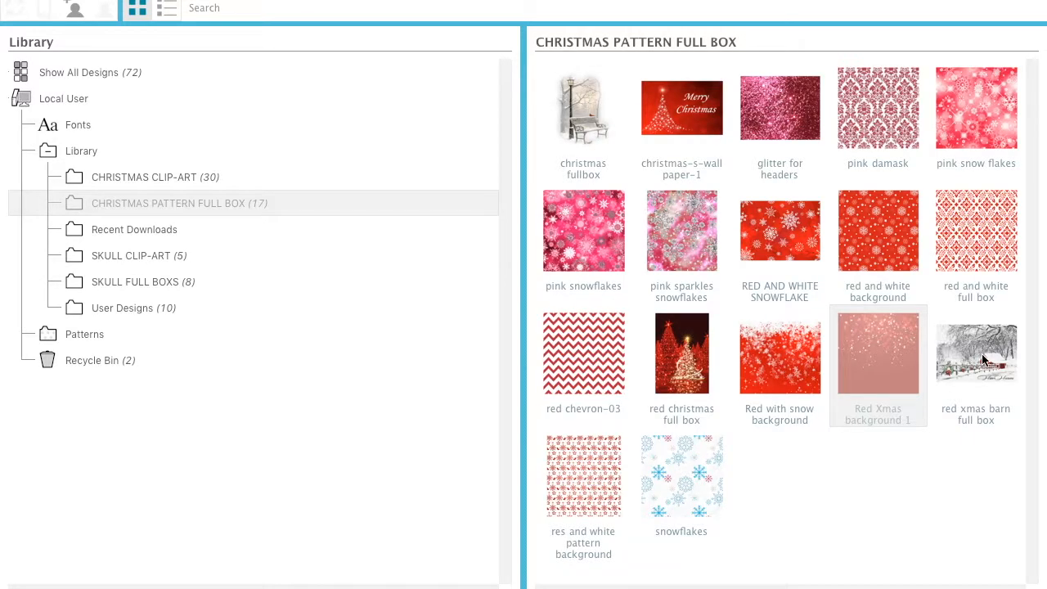
{"action": "double_click", "coordinate": [976, 356]}
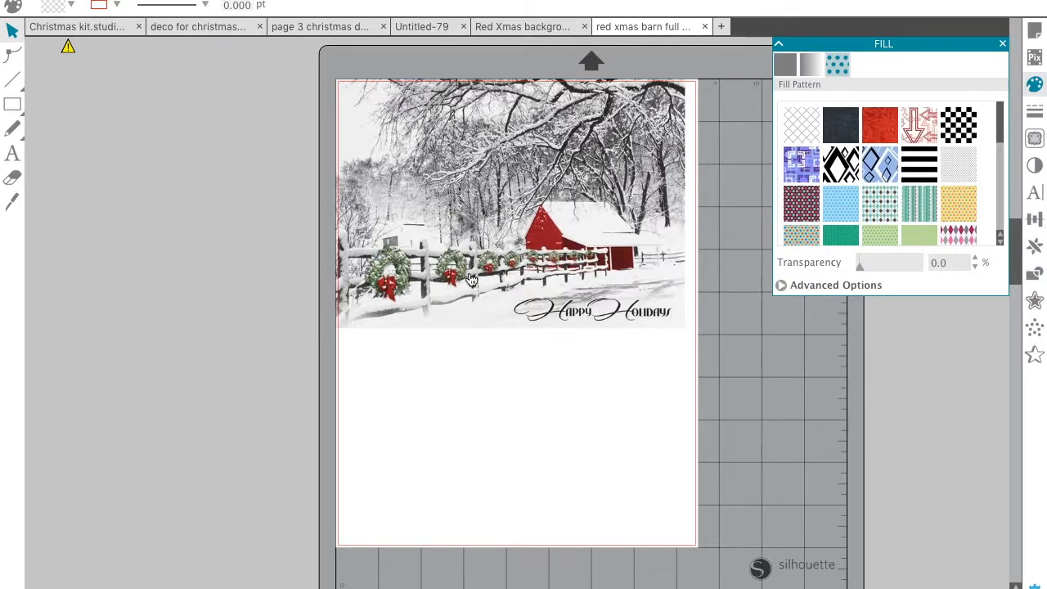
{"action": "left_click", "coordinate": [421, 26]}
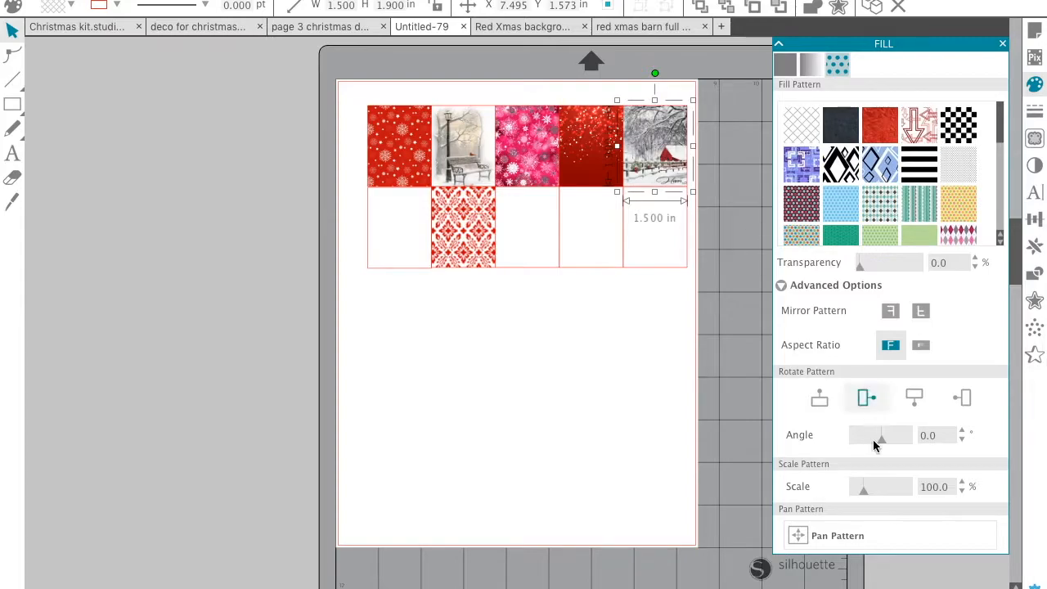
Step: Pan the barn picture leftward within its box to center the barn, scale it to 105%, and deselect the box
{"action": "left_click", "coordinate": [799, 536]}
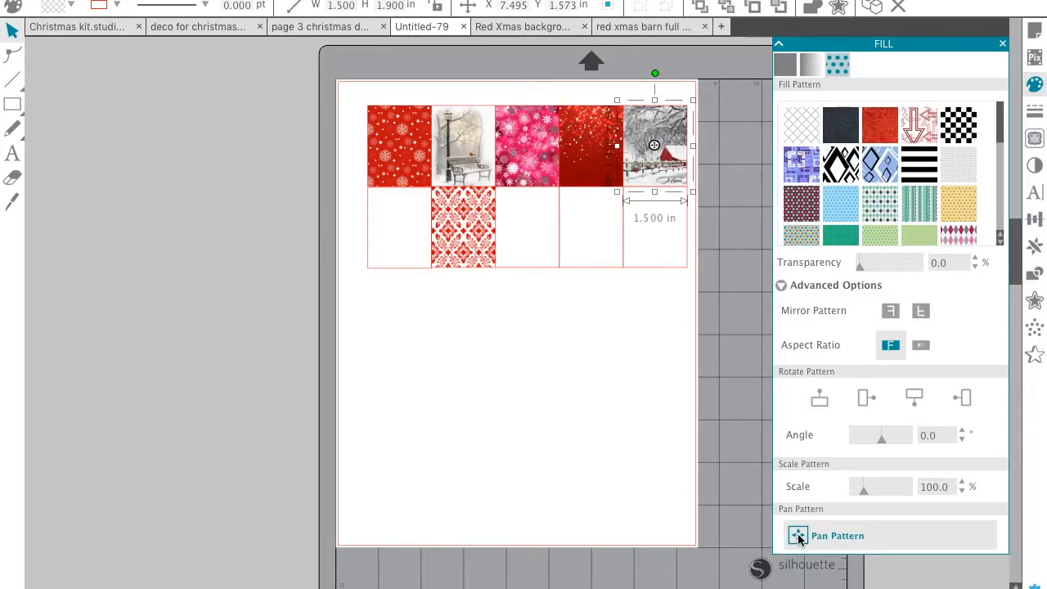
{"action": "left_click_drag", "start_coordinate": [655, 145], "coordinate": [635, 150]}
{"action": "left_click", "coordinate": [962, 483]}
{"action": "left_click", "coordinate": [962, 483]}
{"action": "left_click", "coordinate": [962, 483]}
{"action": "left_click", "coordinate": [962, 482]}
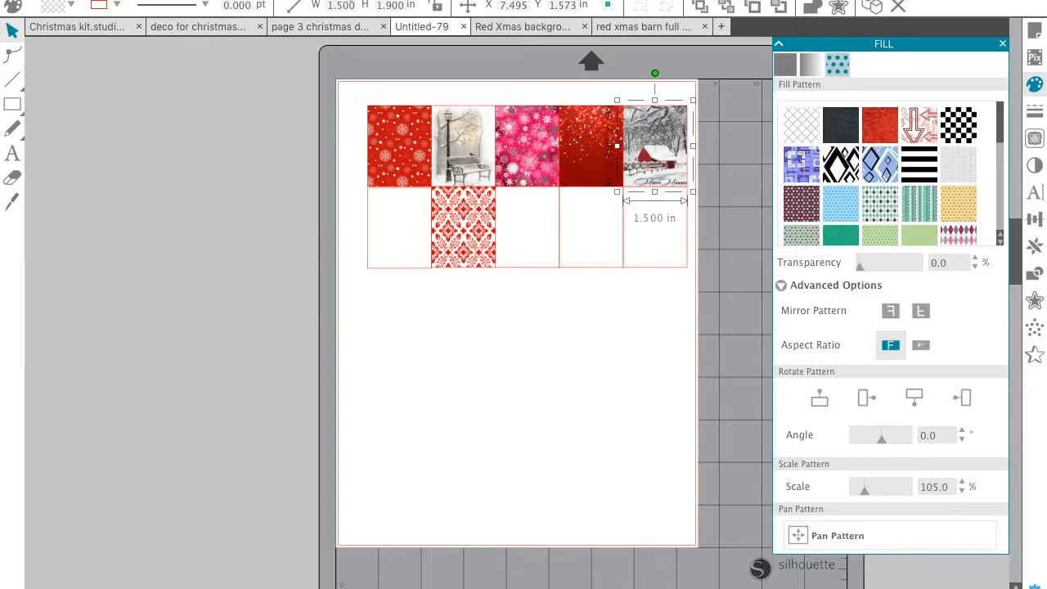
{"action": "scroll", "coordinate": [486, 342], "scroll_direction": "up", "scroll_amount": 3}
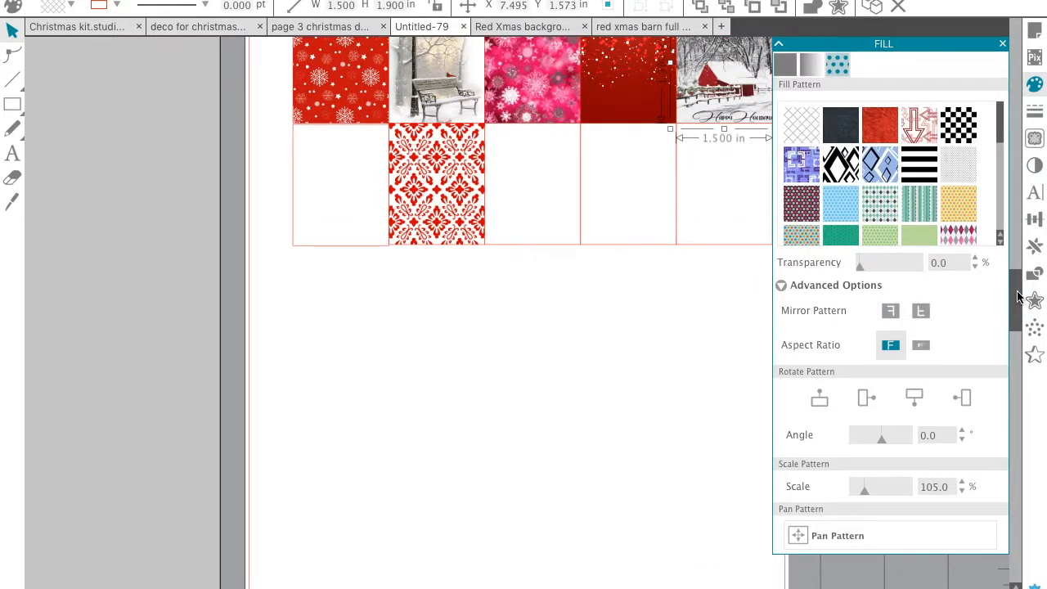
{"action": "scroll", "coordinate": [1019, 274], "scroll_direction": "up", "scroll_amount": 4}
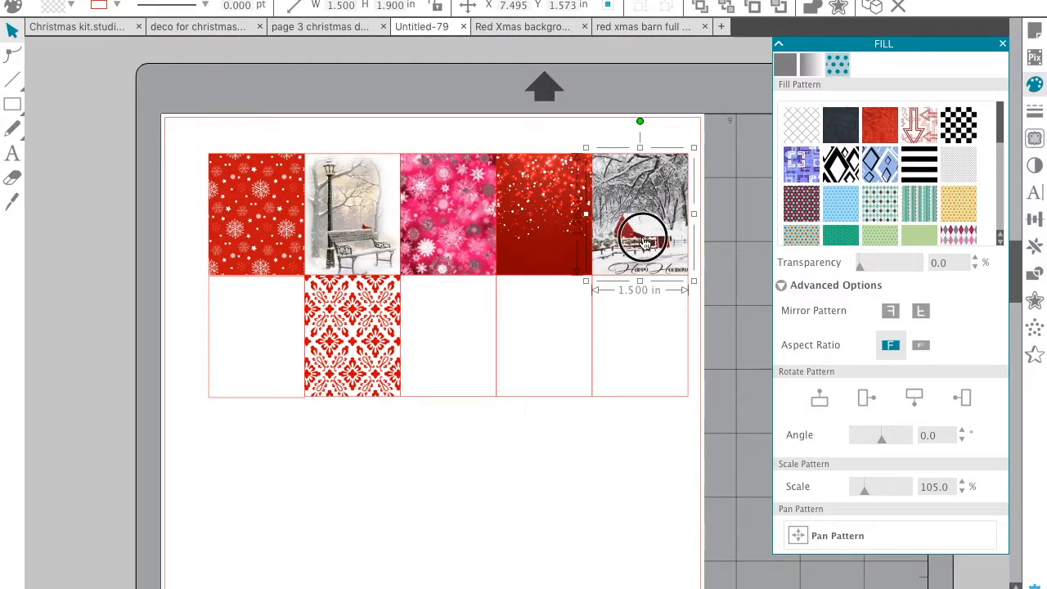
{"action": "left_click", "coordinate": [725, 284]}
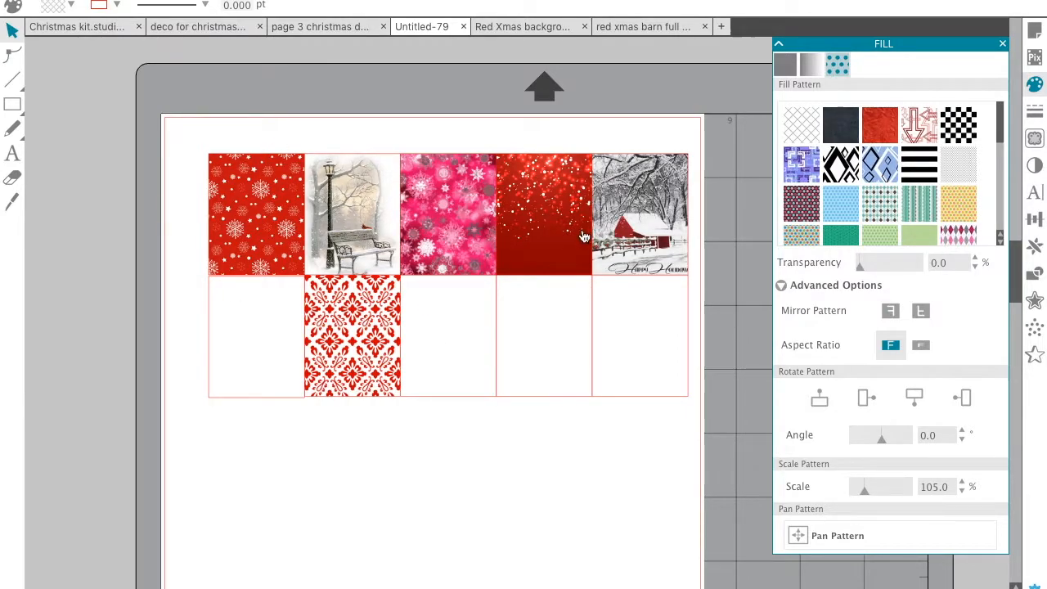
Step: Fill the first box of the lower row with the library's pink damask design, closing the pattern's document
{"action": "left_click", "coordinate": [256, 397]}
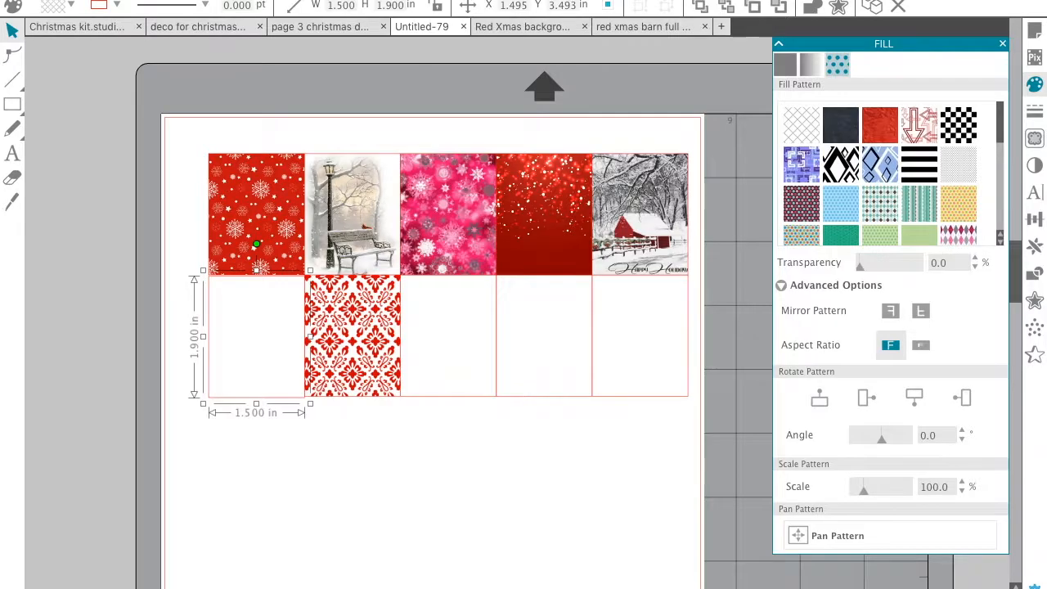
{"action": "left_click", "coordinate": [872, 6]}
{"action": "double_click", "coordinate": [886, 118]}
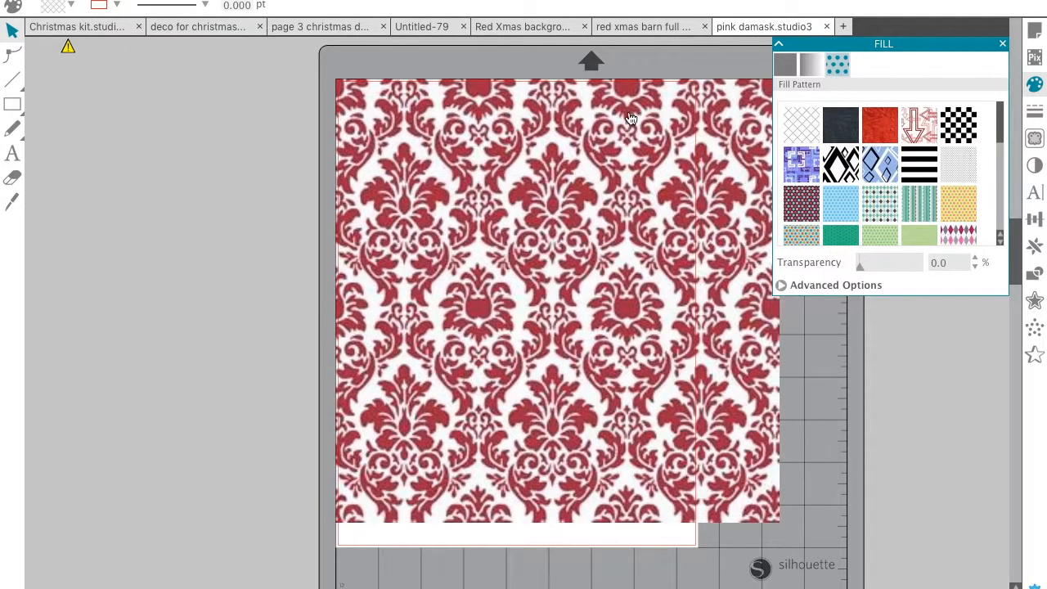
{"action": "left_click", "coordinate": [827, 27]}
{"action": "left_click", "coordinate": [424, 28]}
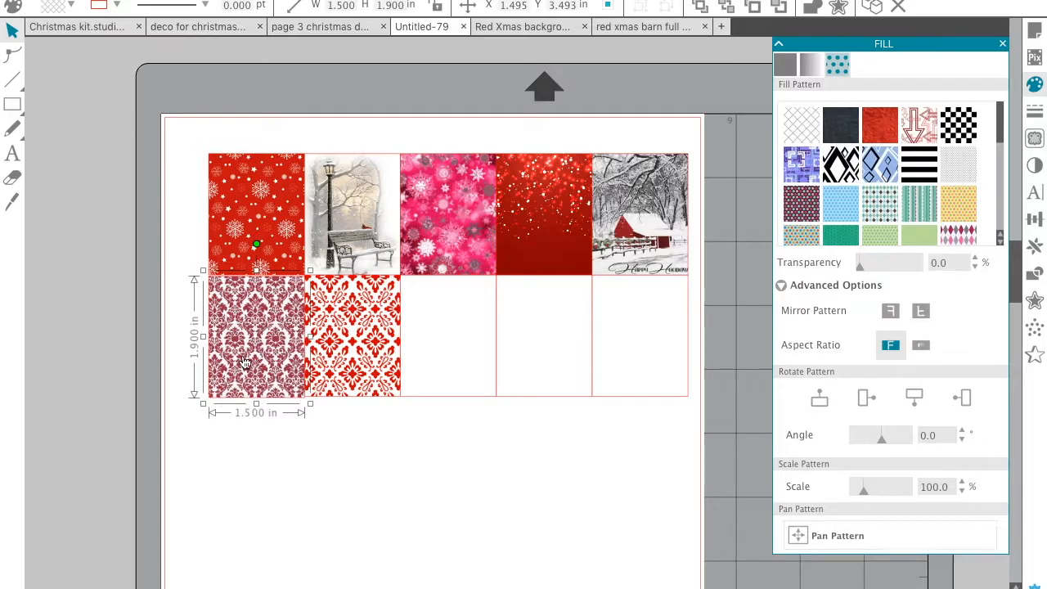
Step: Scale the pink damask pattern in the first lower box to 141%, and deselect the box
{"action": "left_click", "coordinate": [963, 482]}
{"action": "left_click_drag", "start_coordinate": [963, 482], "coordinate": [963, 482]}
{"action": "left_click", "coordinate": [466, 541]}
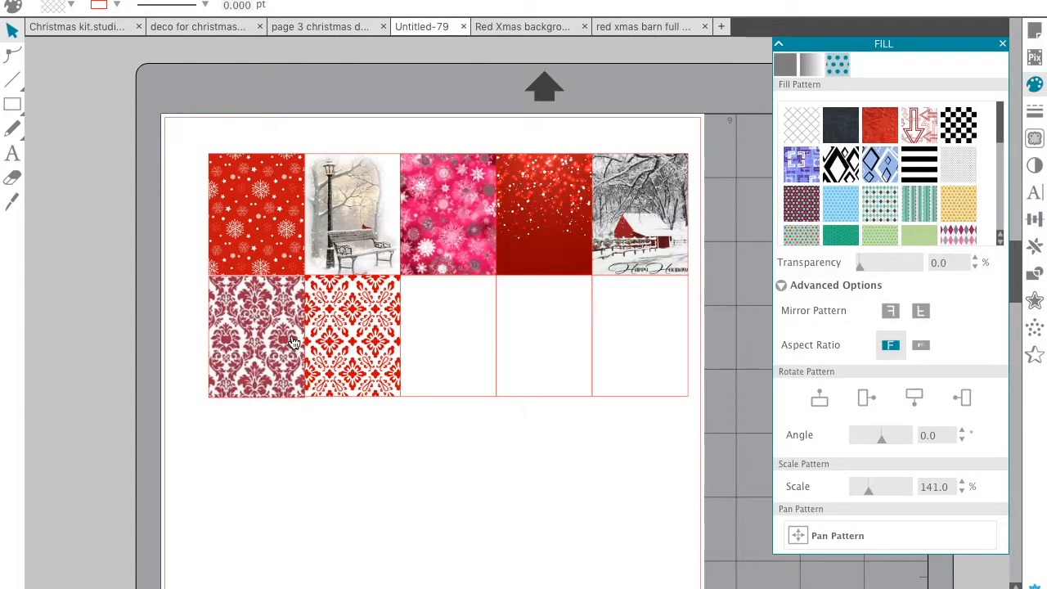
{"action": "left_click", "coordinate": [963, 491]}
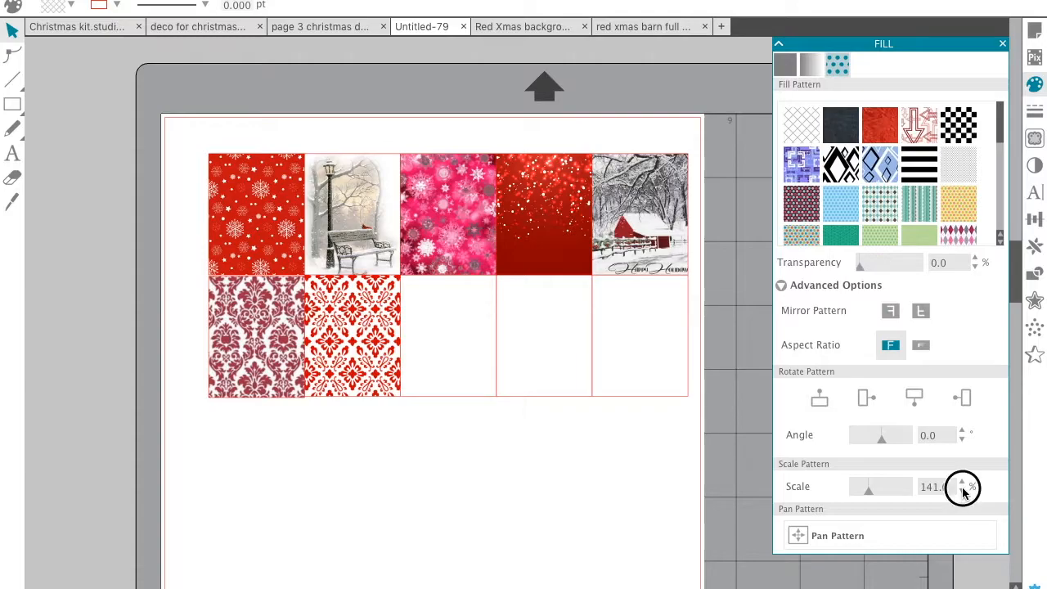
{"action": "left_click_drag", "start_coordinate": [962, 491], "coordinate": [963, 491]}
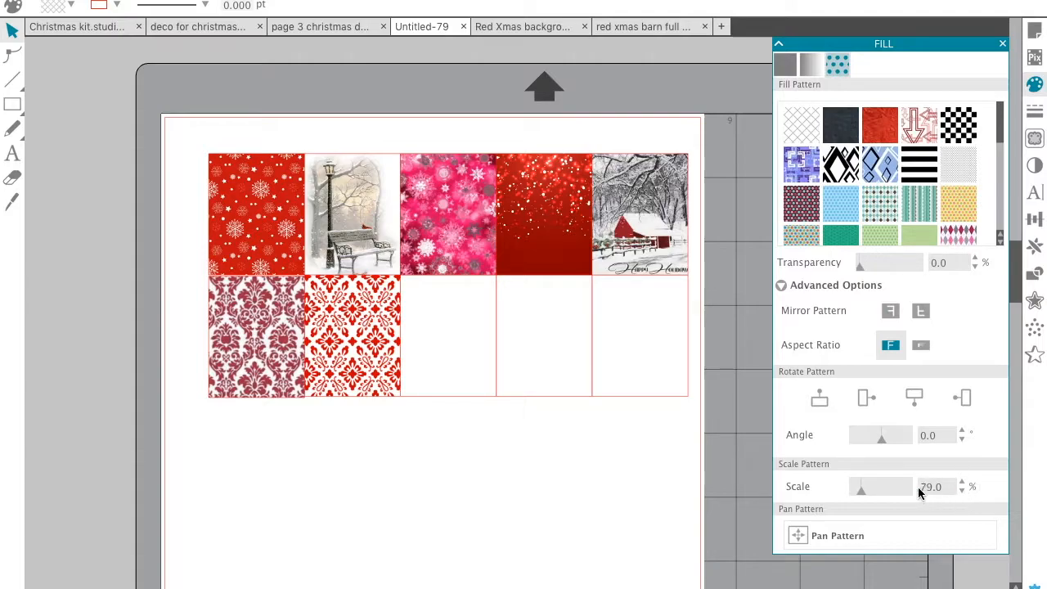
Step: Scale the pink damask pattern in the first lower box to 81%, and deselect the box
{"action": "left_click", "coordinate": [260, 381]}
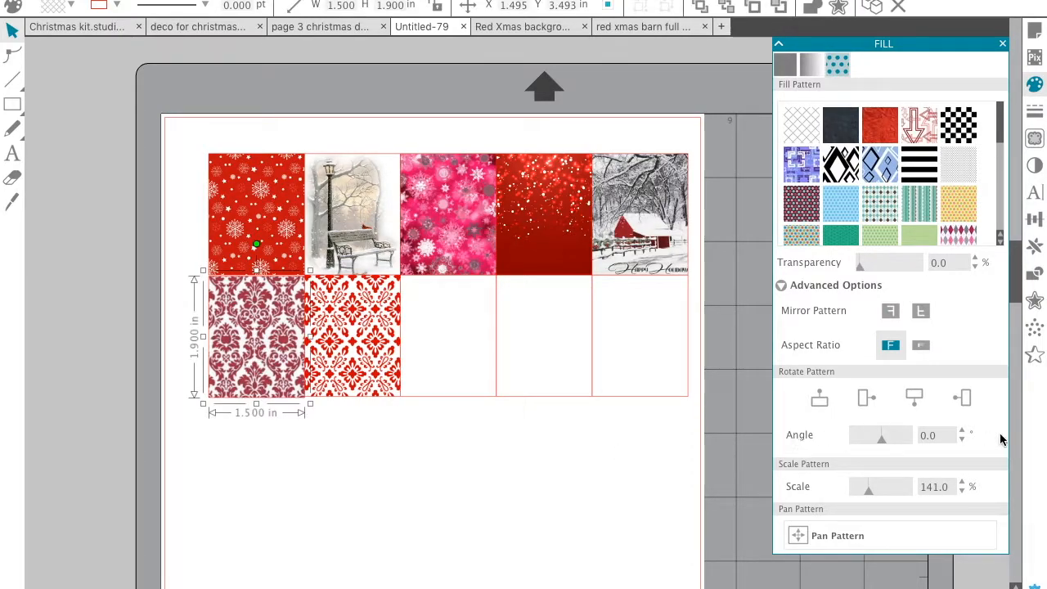
{"action": "left_click_drag", "start_coordinate": [962, 491], "coordinate": [961, 494]}
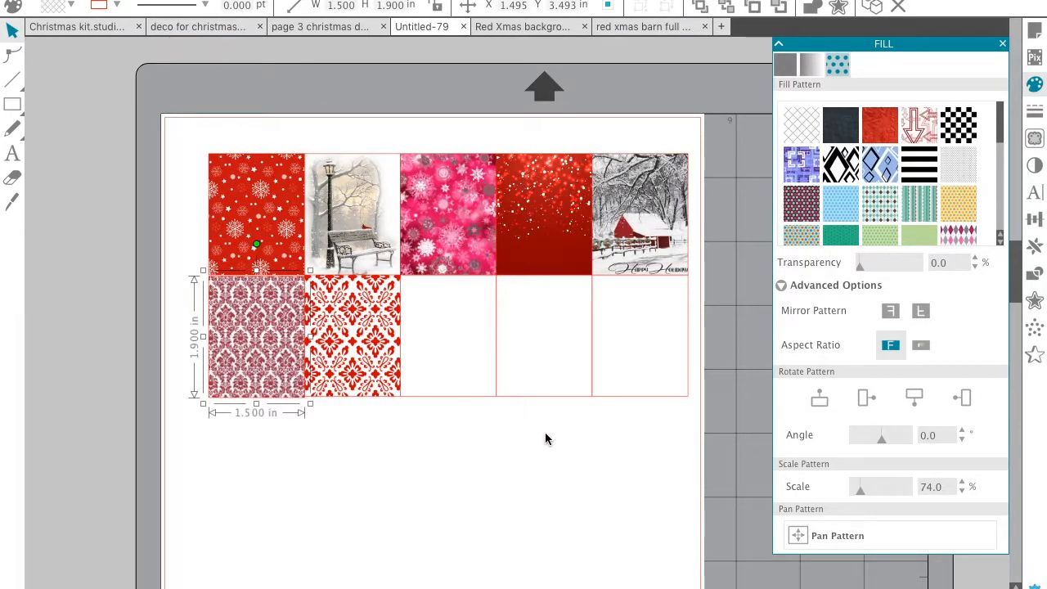
{"action": "left_click", "coordinate": [963, 483]}
{"action": "left_click_drag", "start_coordinate": [963, 483], "coordinate": [963, 483]}
{"action": "left_click", "coordinate": [602, 516]}
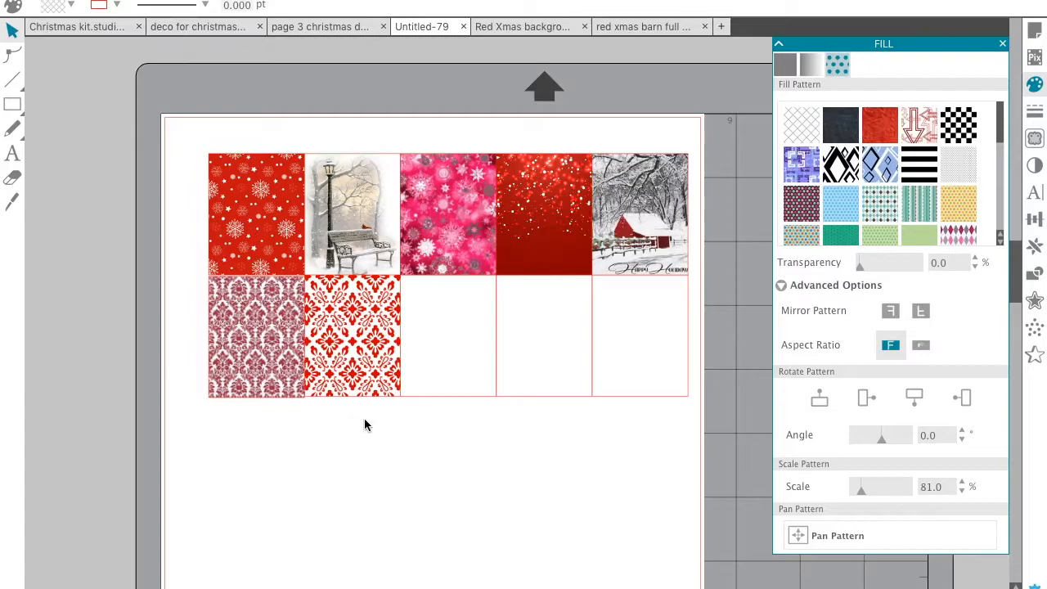
Step: Fill the second box of the lower row with the library's christmas-s-wallpaper-1 design, and close the open pattern documents
{"action": "left_click", "coordinate": [365, 384]}
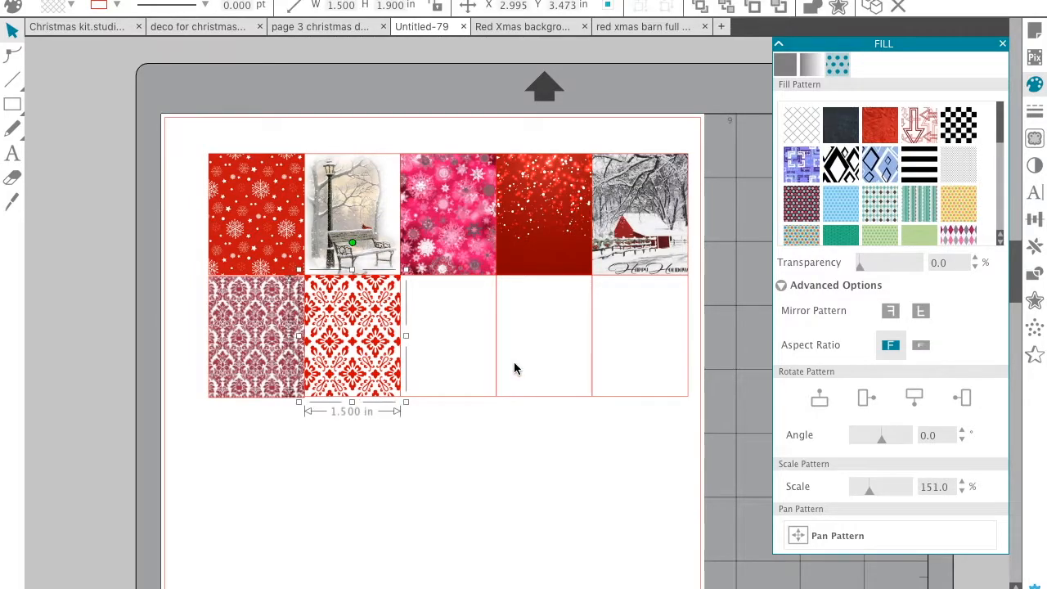
{"action": "left_click", "coordinate": [914, 1]}
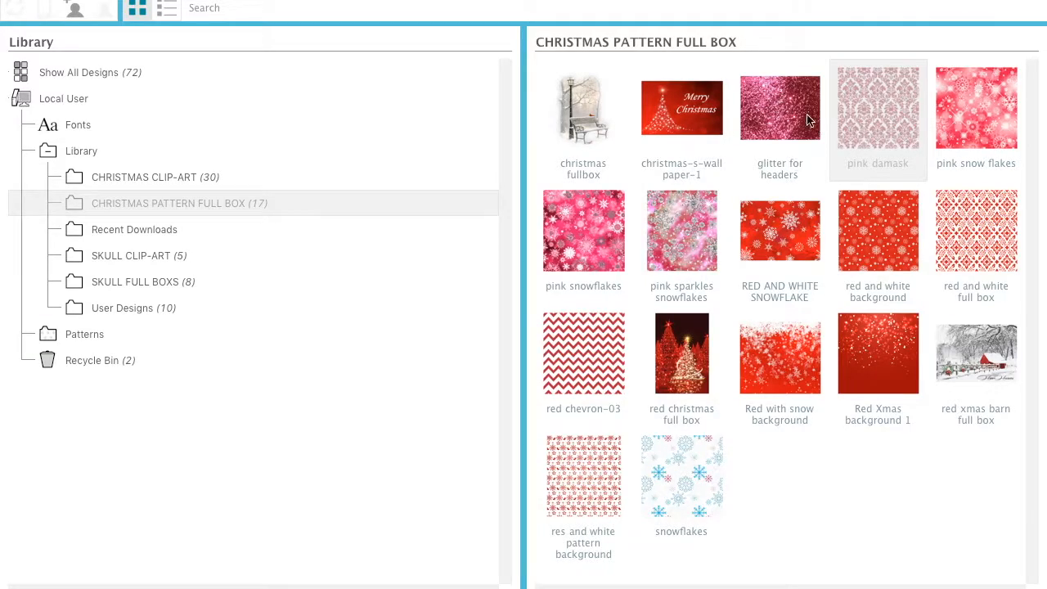
{"action": "double_click", "coordinate": [683, 121]}
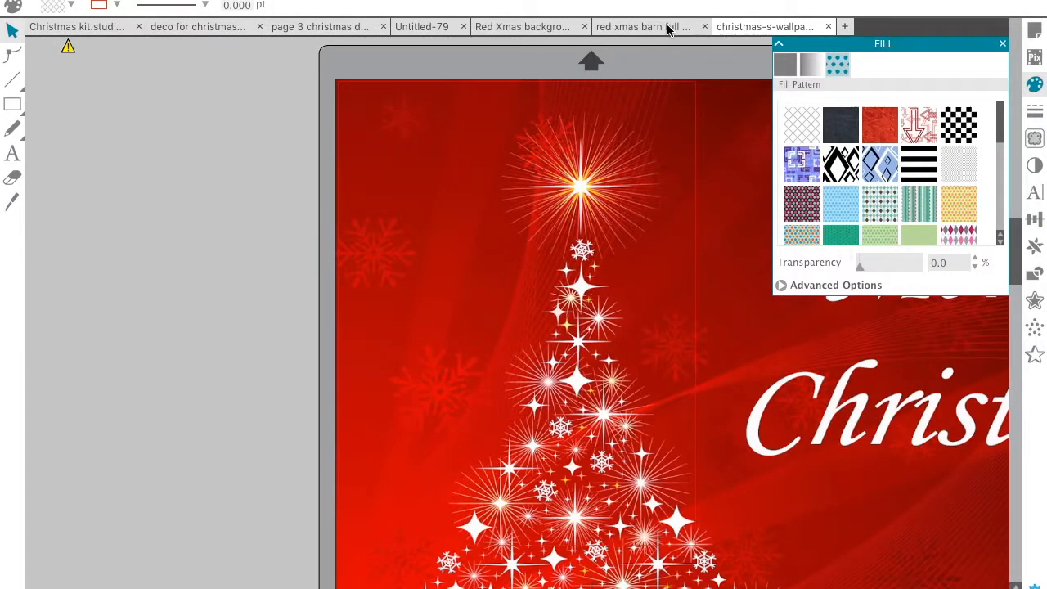
{"action": "left_click", "coordinate": [704, 27]}
{"action": "left_click", "coordinate": [582, 29]}
{"action": "left_click", "coordinate": [584, 27]}
{"action": "left_click", "coordinate": [587, 27]}
{"action": "left_click", "coordinate": [432, 27]}
{"action": "left_click", "coordinate": [368, 344]}
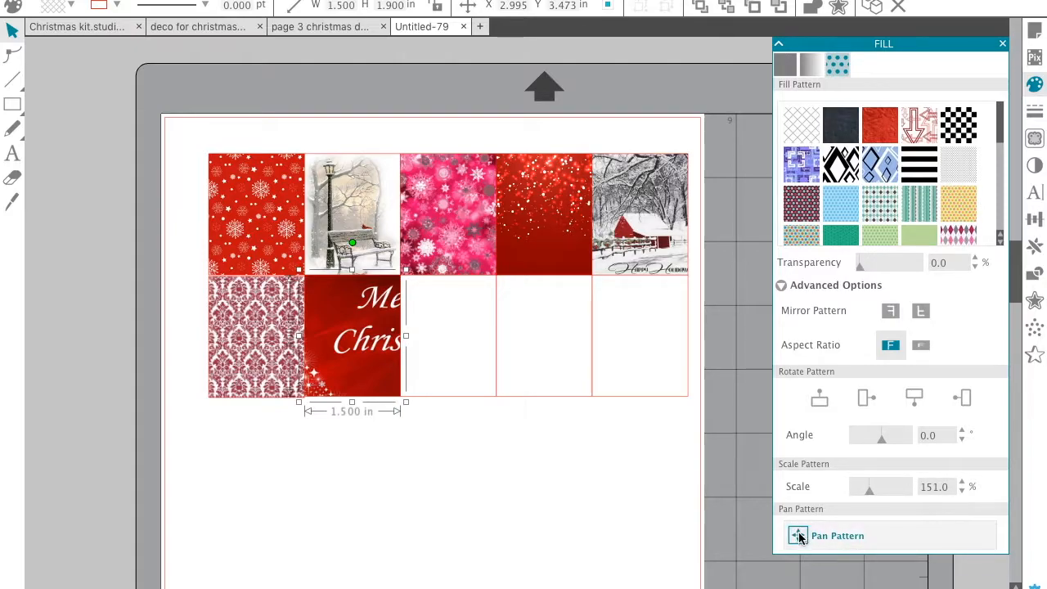
Step: Scale the Merry Christmas wallpaper in the second lower box to 37%
{"action": "left_click", "coordinate": [962, 491]}
{"action": "left_click", "coordinate": [962, 492]}
{"action": "left_click", "coordinate": [961, 492]}
{"action": "left_click", "coordinate": [962, 492]}
{"action": "left_click", "coordinate": [962, 492]}
{"action": "left_click", "coordinate": [962, 491]}
{"action": "left_click", "coordinate": [962, 491]}
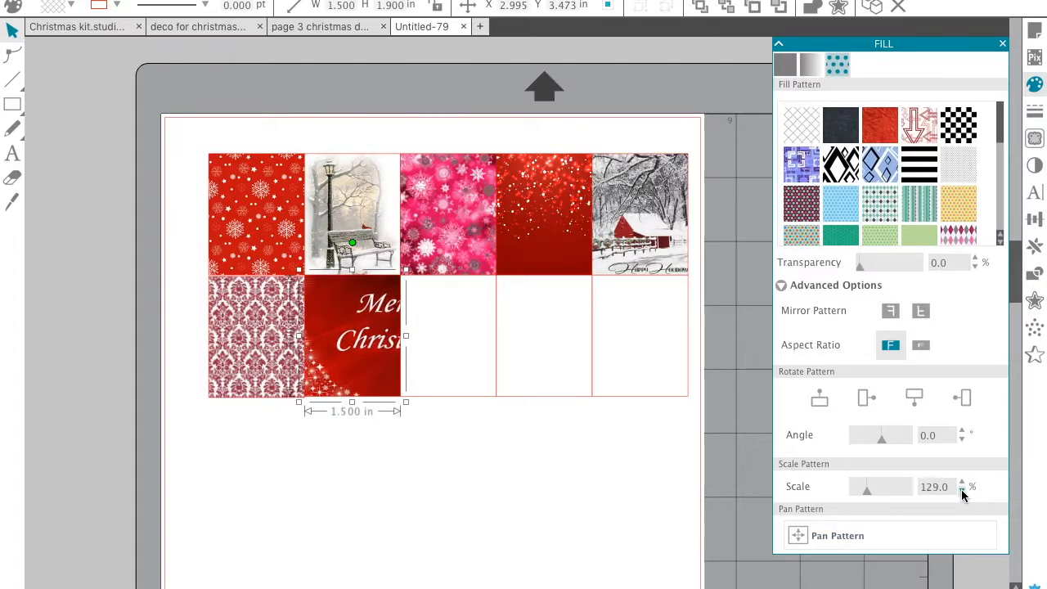
{"action": "left_click", "coordinate": [962, 491]}
{"action": "left_click", "coordinate": [962, 491]}
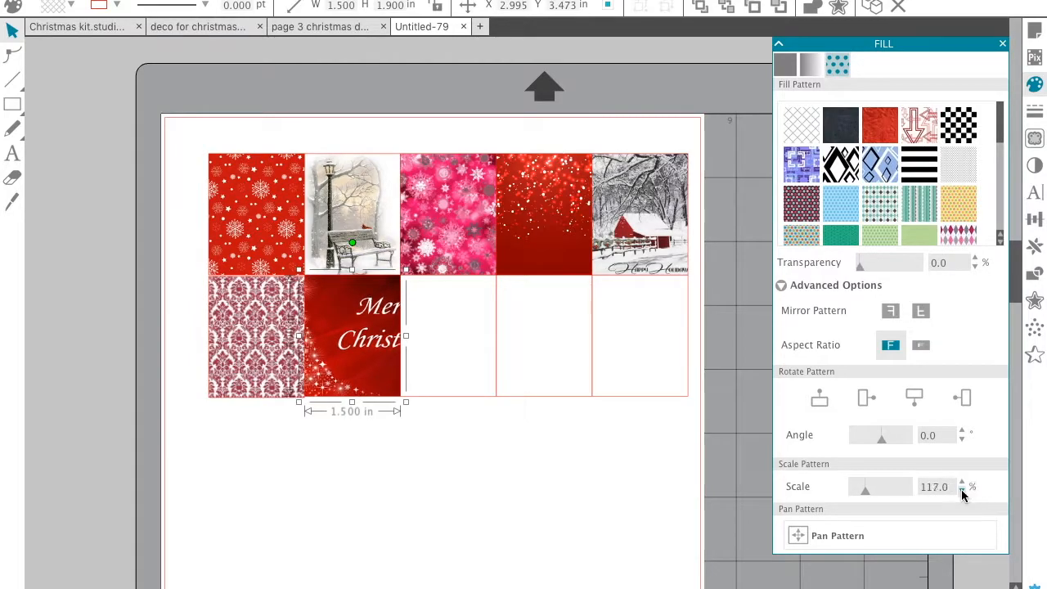
{"action": "left_click", "coordinate": [962, 490]}
{"action": "left_click", "coordinate": [962, 490]}
{"action": "left_click", "coordinate": [962, 490]}
{"action": "left_click", "coordinate": [962, 490]}
{"action": "left_click", "coordinate": [962, 491]}
{"action": "left_click", "coordinate": [961, 491]}
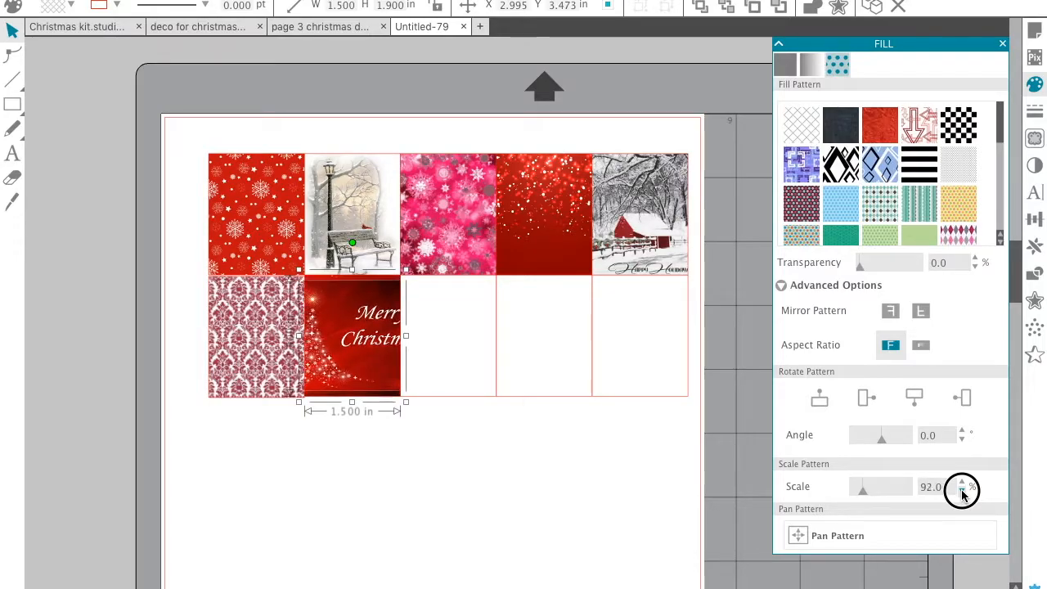
Step: Pan the Merry Christmas wallpaper leftward within the second lower box so the tree and lettering fit inside
{"action": "left_click", "coordinate": [798, 535]}
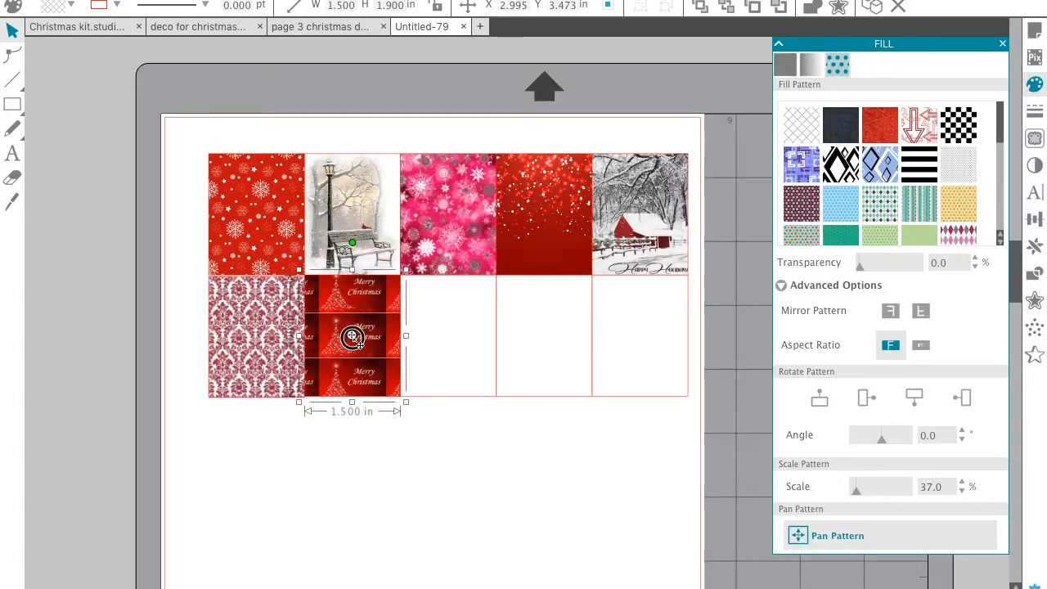
{"action": "left_click_drag", "start_coordinate": [353, 337], "coordinate": [343, 338]}
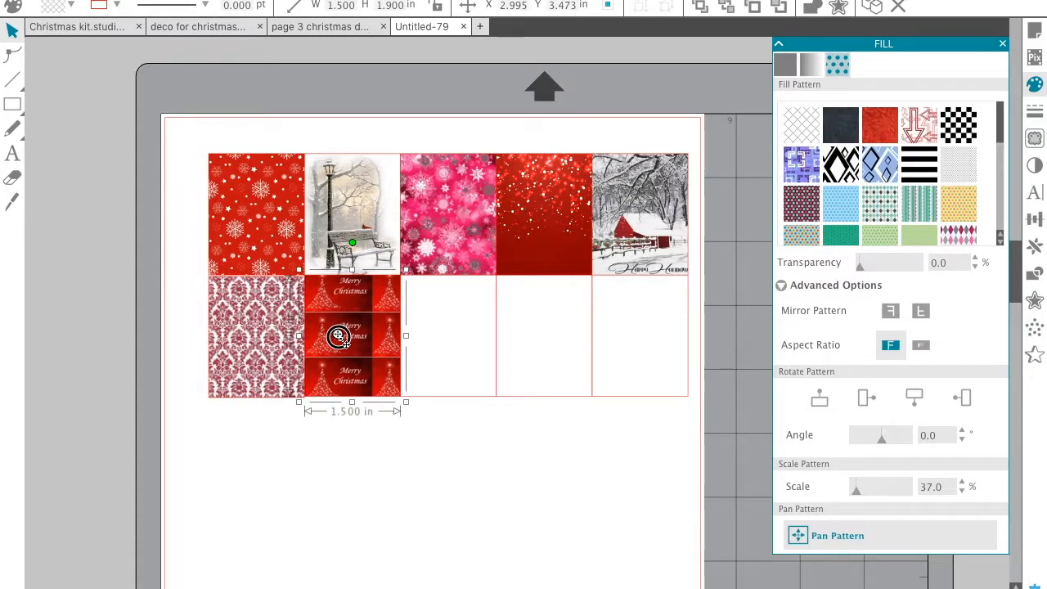
{"action": "left_click", "coordinate": [338, 337]}
Step: Enlarge the Merry Christmas wallpaper in the second lower box to a scale of 99%
{"action": "left_click", "coordinate": [962, 483]}
{"action": "left_click", "coordinate": [961, 482]}
{"action": "left_click", "coordinate": [962, 482]}
{"action": "left_click", "coordinate": [962, 483]}
{"action": "left_click", "coordinate": [962, 482]}
{"action": "left_click", "coordinate": [962, 483]}
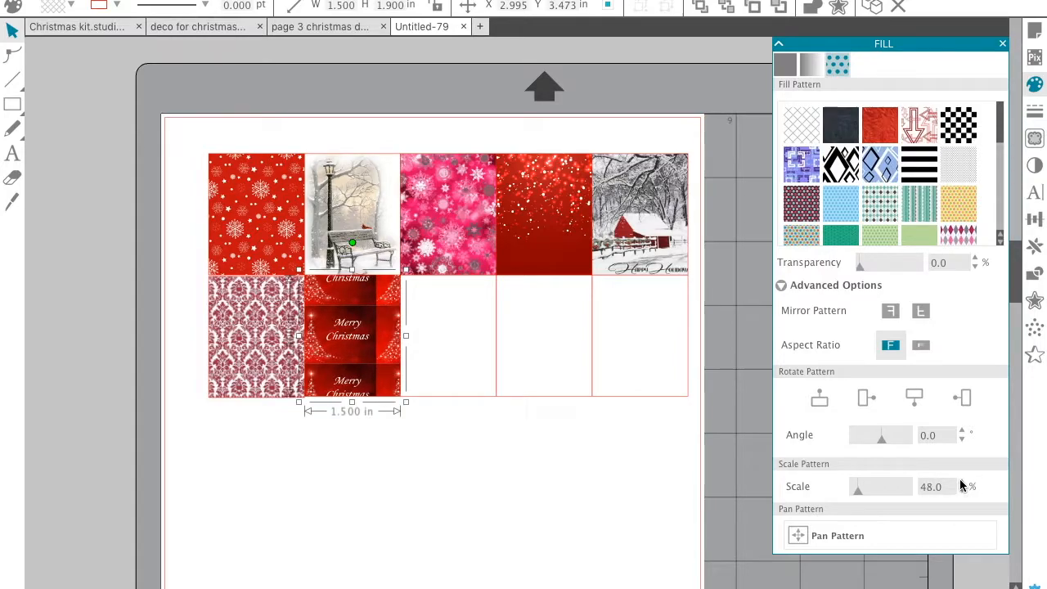
{"action": "left_click", "coordinate": [962, 483]}
{"action": "left_click", "coordinate": [962, 482]}
{"action": "left_click", "coordinate": [962, 482]}
{"action": "left_click", "coordinate": [962, 483]}
{"action": "left_click", "coordinate": [962, 483]}
{"action": "left_click", "coordinate": [962, 483]}
{"action": "left_click", "coordinate": [962, 482]}
{"action": "left_click", "coordinate": [962, 482]}
{"action": "left_click", "coordinate": [962, 483]}
{"action": "left_click", "coordinate": [962, 482]}
{"action": "left_click", "coordinate": [962, 482]}
{"action": "left_click", "coordinate": [962, 483]}
{"action": "left_click", "coordinate": [962, 483]}
{"action": "left_click", "coordinate": [962, 483]}
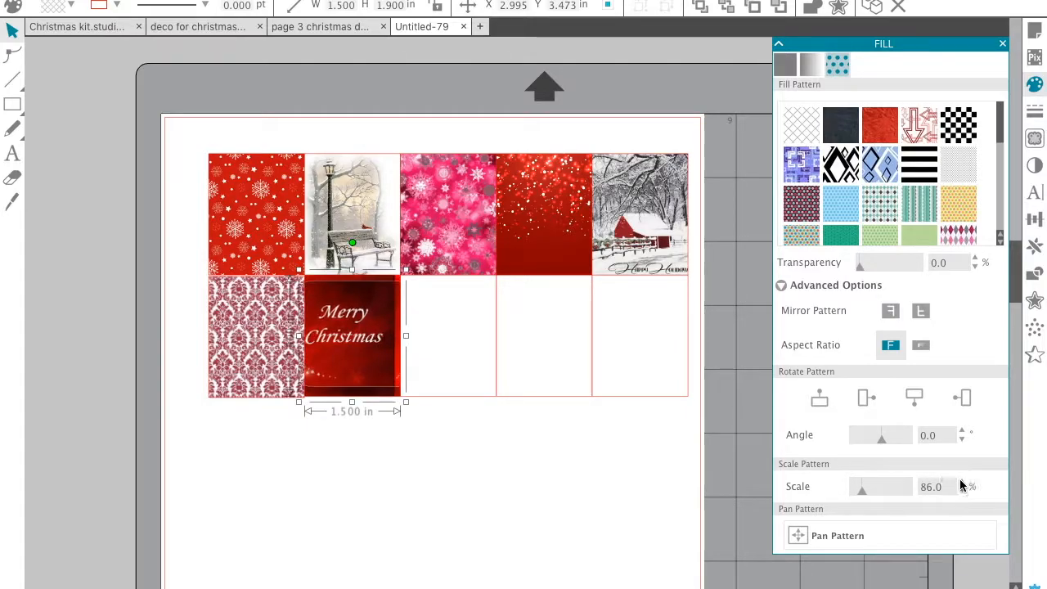
{"action": "left_click", "coordinate": [962, 482]}
{"action": "left_click", "coordinate": [962, 483]}
{"action": "left_click", "coordinate": [962, 483]}
{"action": "left_click", "coordinate": [962, 482]}
{"action": "left_click", "coordinate": [962, 483]}
{"action": "left_click", "coordinate": [962, 482]}
{"action": "left_click", "coordinate": [962, 483]}
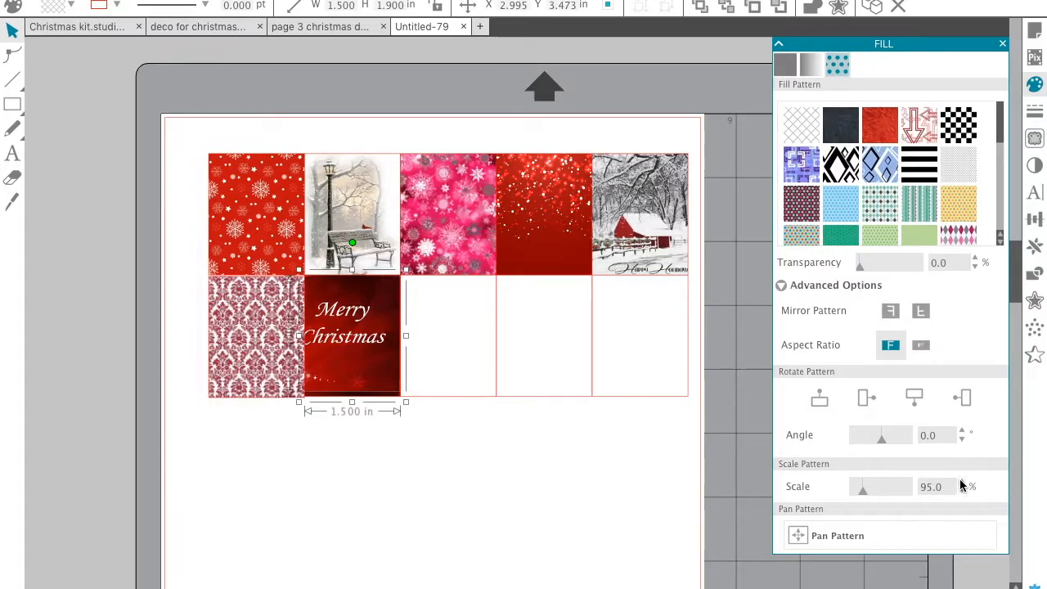
Step: Pan the wallpaper slightly rightward to center the Merry Christmas lettering within its box, and deselect the box
{"action": "left_click", "coordinate": [795, 536]}
{"action": "left_click_drag", "start_coordinate": [350, 336], "coordinate": [358, 339]}
{"action": "left_click", "coordinate": [443, 385]}
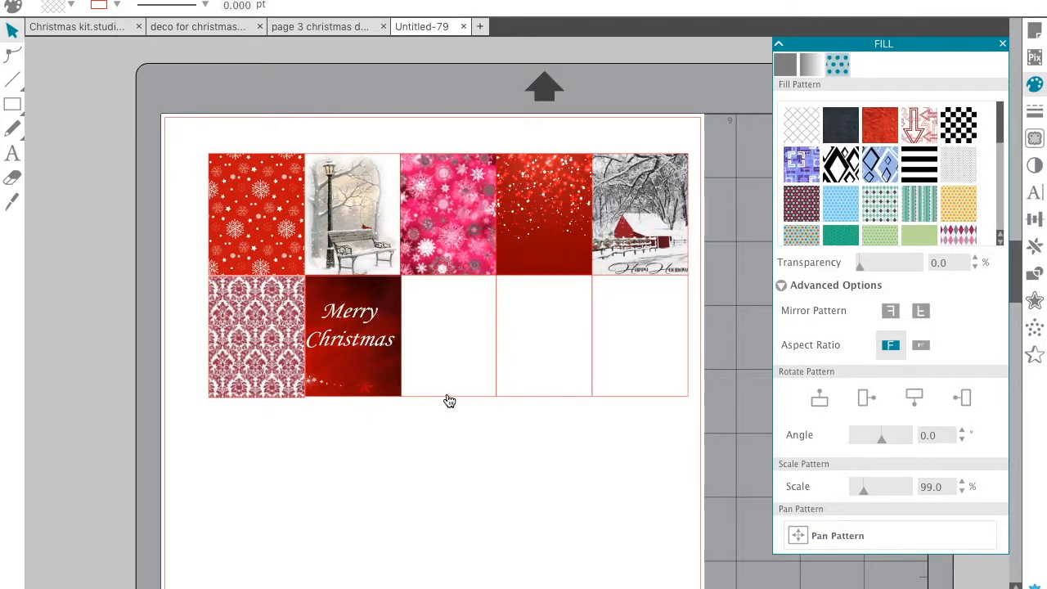
Step: Fill the third box of the lower row with the library's red chevron-03 design, and close the chevron document
{"action": "left_click", "coordinate": [449, 398]}
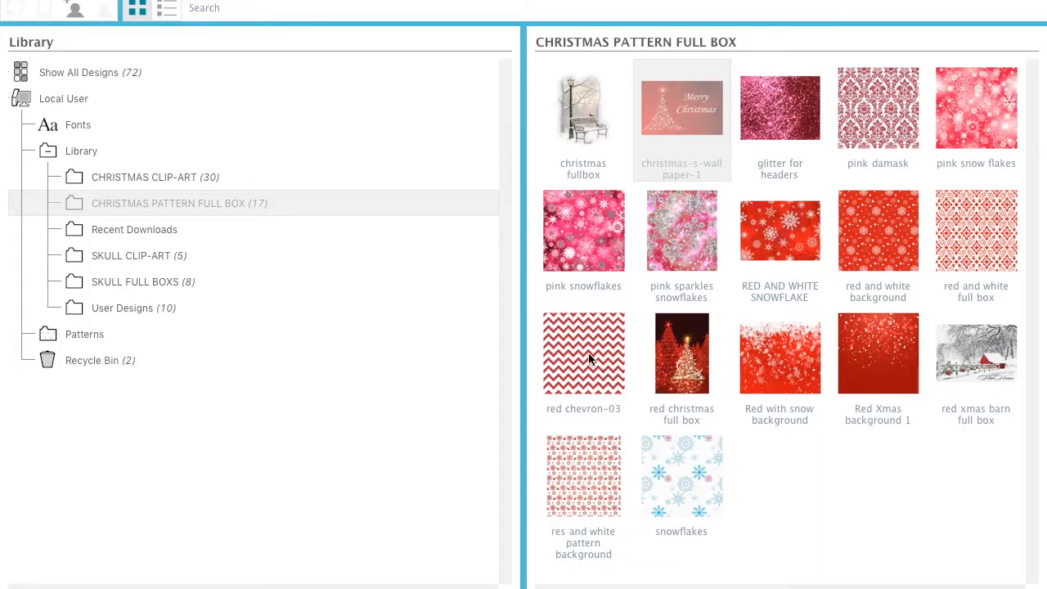
{"action": "double_click", "coordinate": [589, 357]}
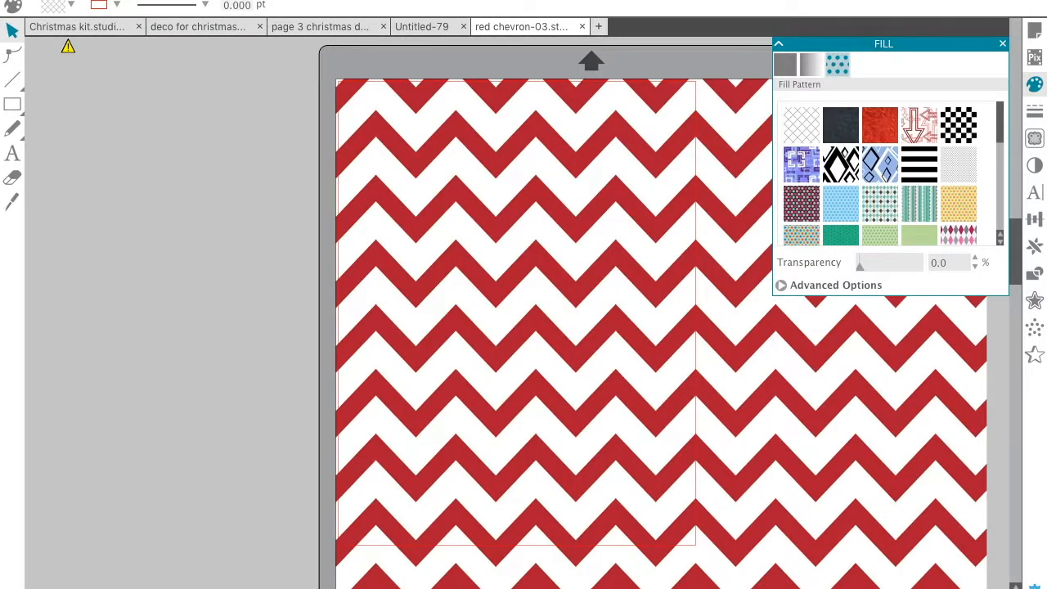
{"action": "left_click", "coordinate": [581, 26]}
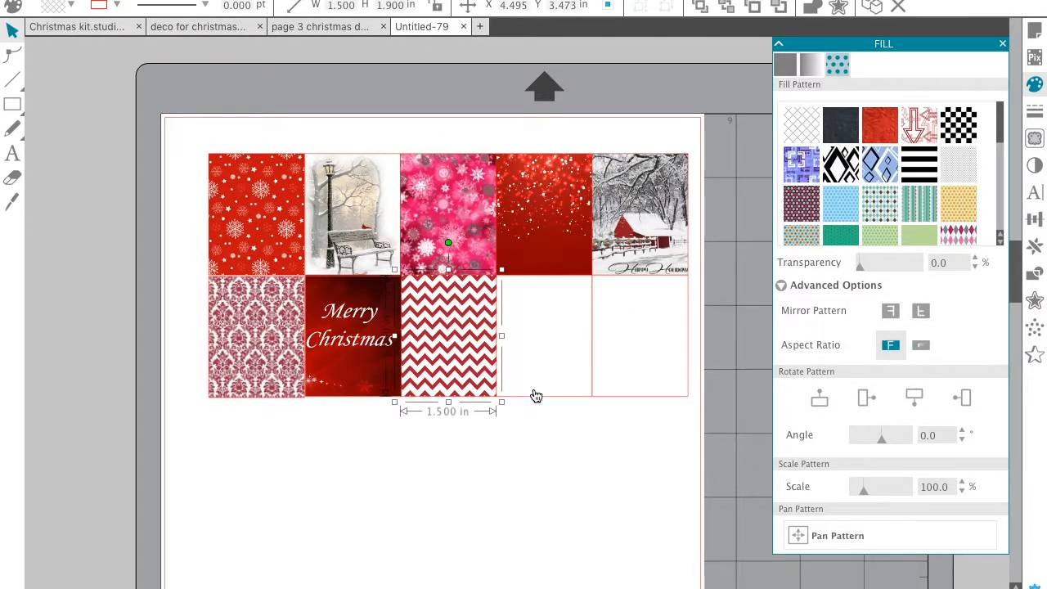
Step: Rotate the red chevron pattern in the third lower box to an angle of 40 degrees
{"action": "left_click", "coordinate": [962, 431]}
{"action": "left_click", "coordinate": [962, 431]}
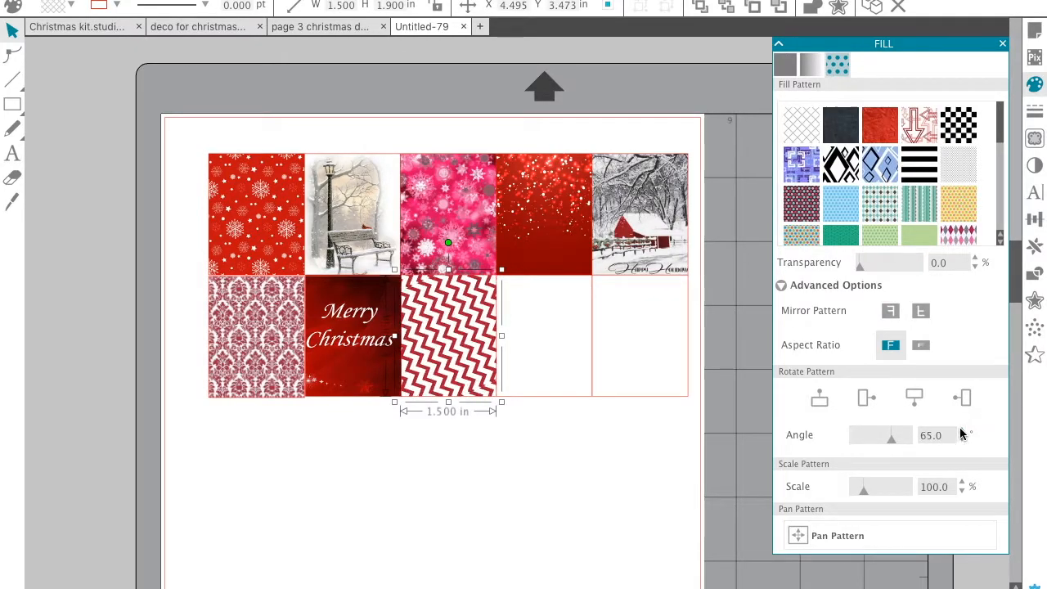
{"action": "left_click", "coordinate": [961, 439]}
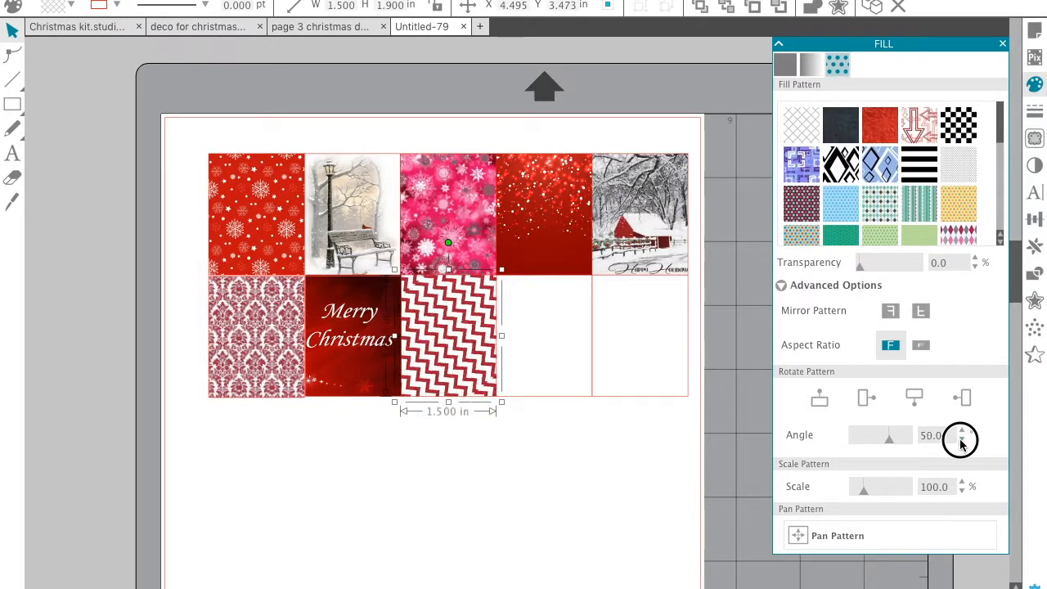
Step: Scale the red chevron pattern in the third lower box to 112%, and deselect the box
{"action": "left_click", "coordinate": [964, 483]}
{"action": "left_click", "coordinate": [963, 483]}
{"action": "left_click", "coordinate": [963, 484]}
{"action": "left_click", "coordinate": [962, 484]}
{"action": "left_click", "coordinate": [963, 483]}
{"action": "left_click", "coordinate": [963, 483]}
{"action": "left_click", "coordinate": [588, 483]}
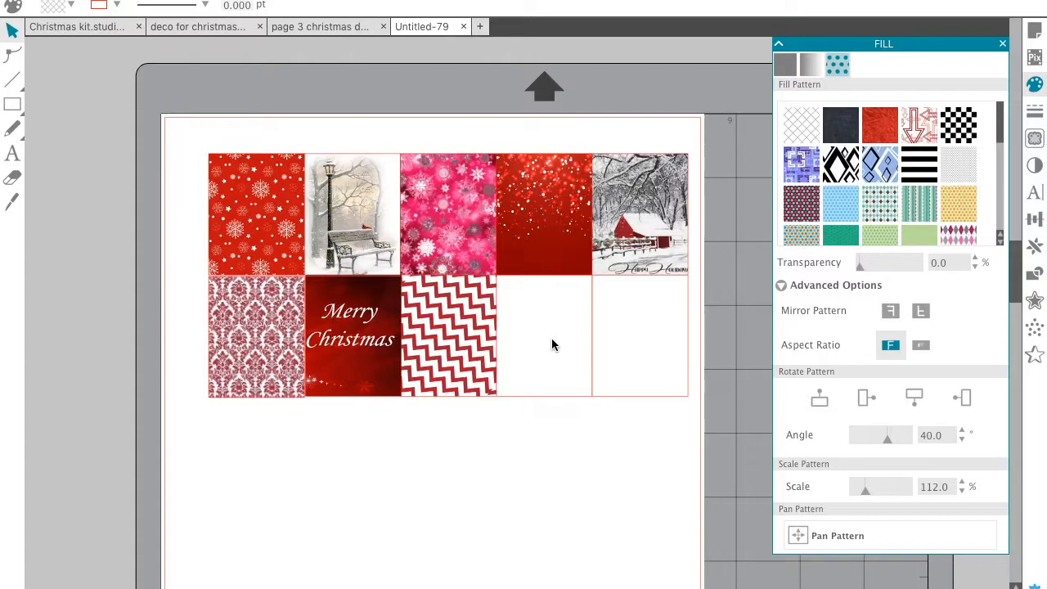
Step: Fill the fourth box of the lower row with the library's pink sparkles snowflakes design
{"action": "left_click", "coordinate": [550, 396]}
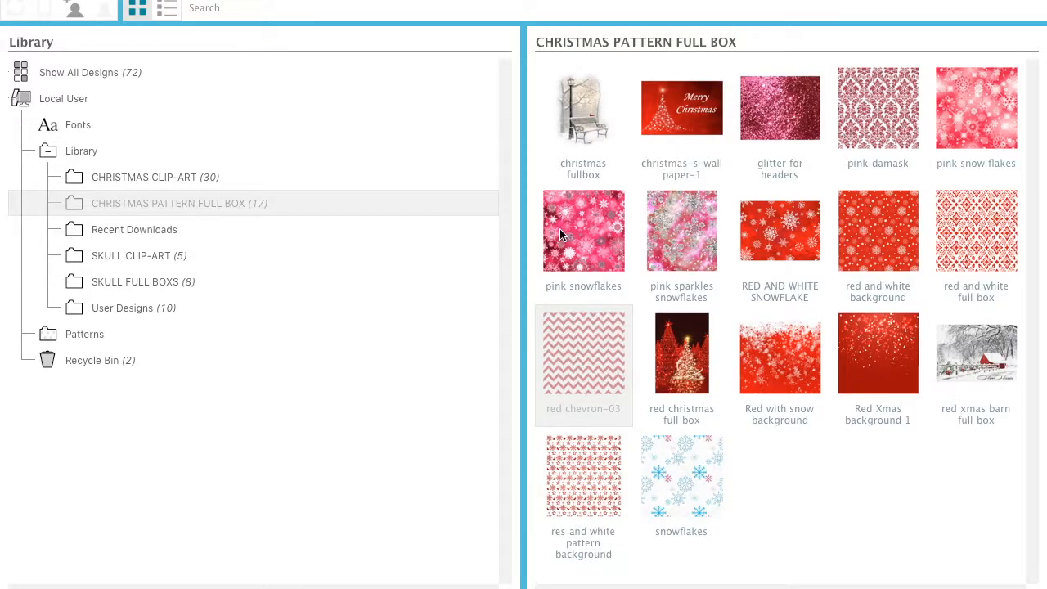
{"action": "double_click", "coordinate": [686, 237]}
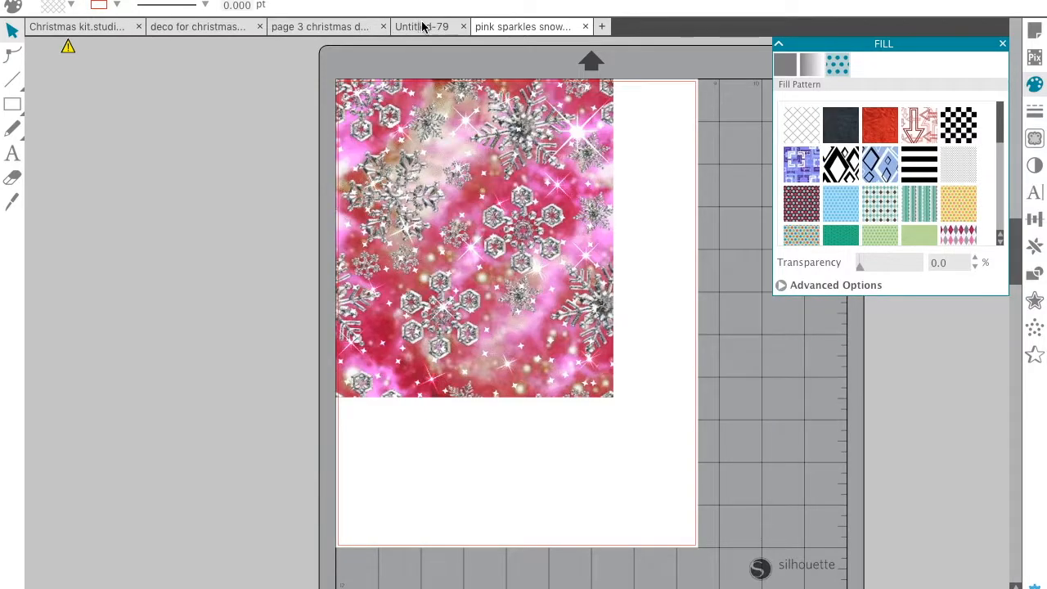
{"action": "left_click", "coordinate": [423, 27]}
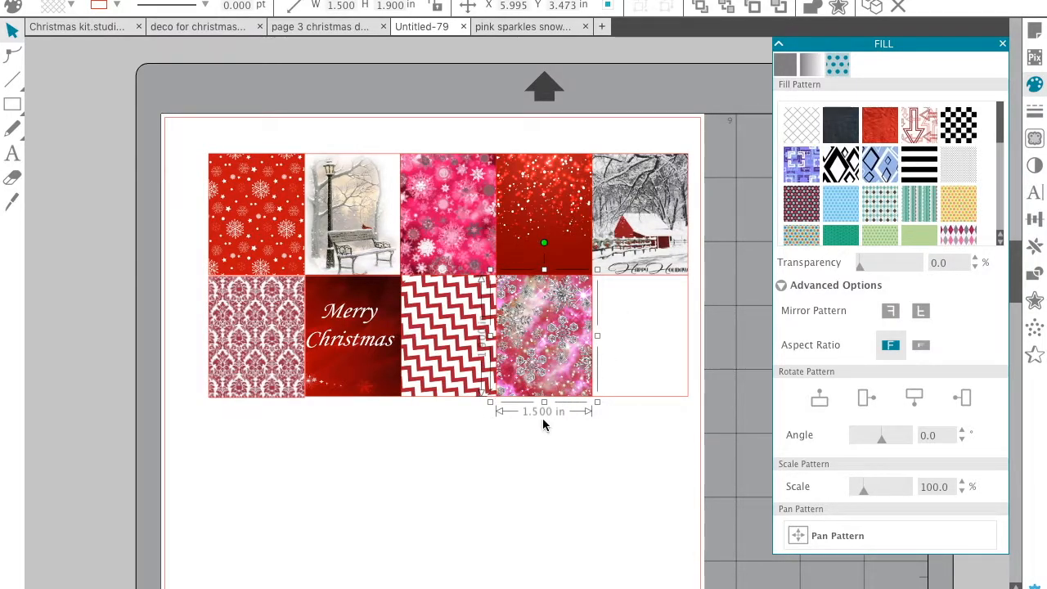
Step: Fill the last box of the lower row with the library's res and white pattern background, and deselect the box
{"action": "left_click", "coordinate": [652, 400]}
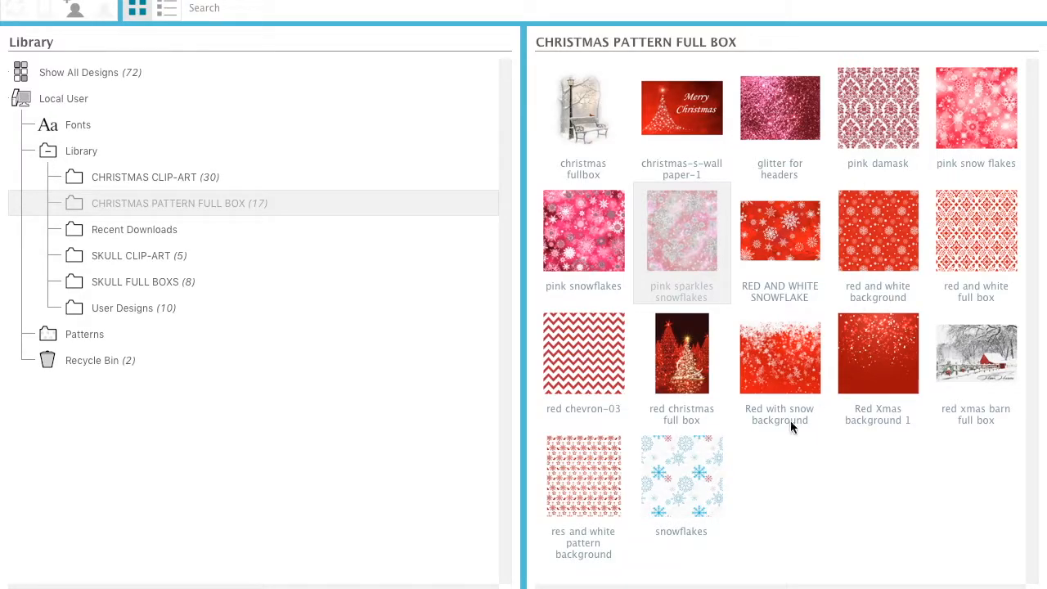
{"action": "double_click", "coordinate": [582, 469]}
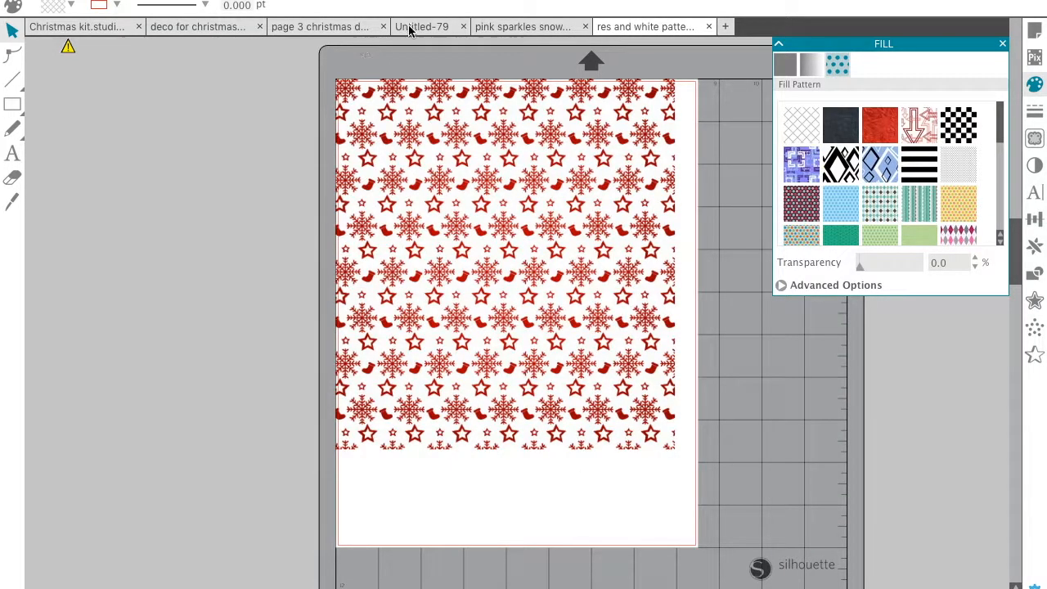
{"action": "left_click", "coordinate": [422, 26]}
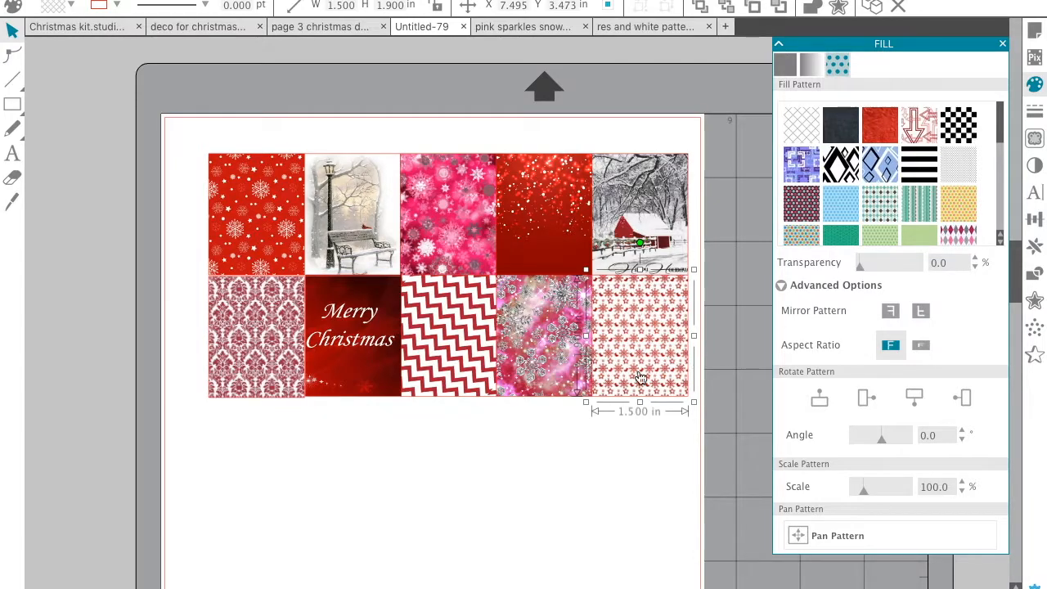
{"action": "left_click", "coordinate": [598, 496]}
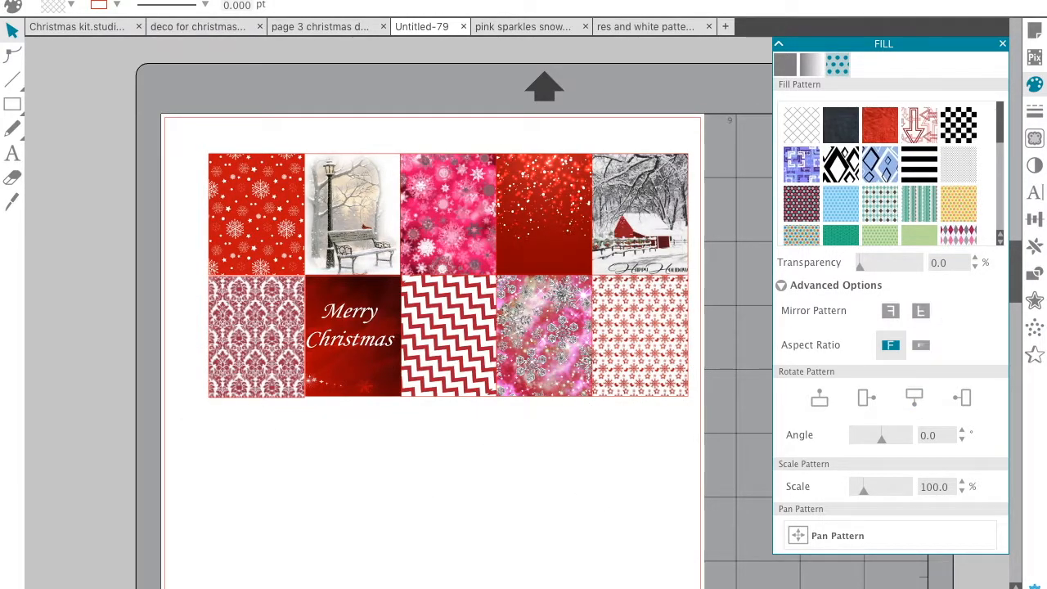
Step: Move all ten filled boxes together slightly closer to the page's upper-left corner, and deselect them
{"action": "left_click", "coordinate": [1003, 45]}
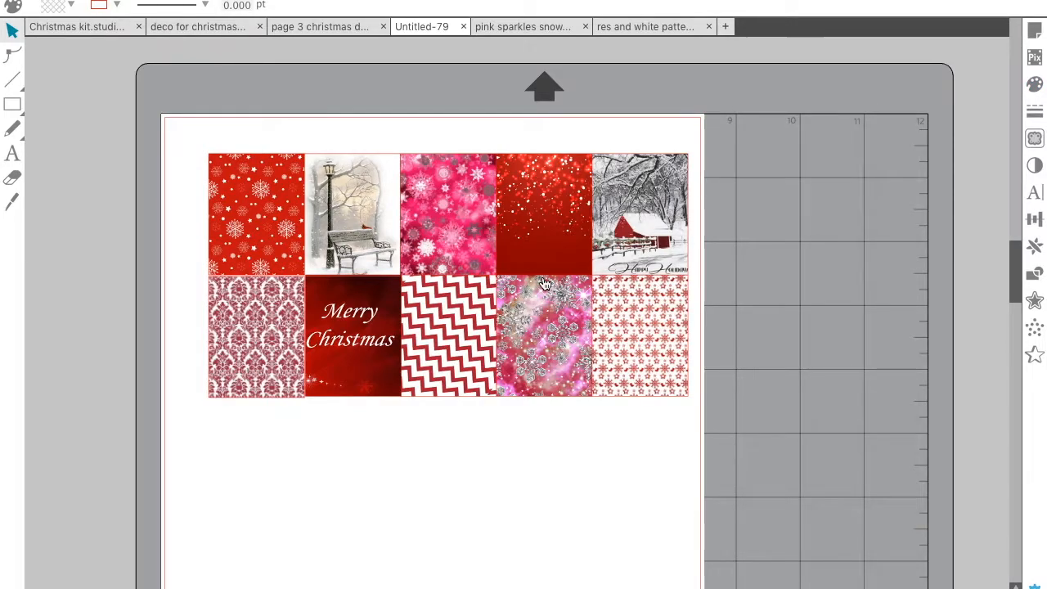
{"action": "left_click_drag", "start_coordinate": [687, 141], "coordinate": [283, 418]}
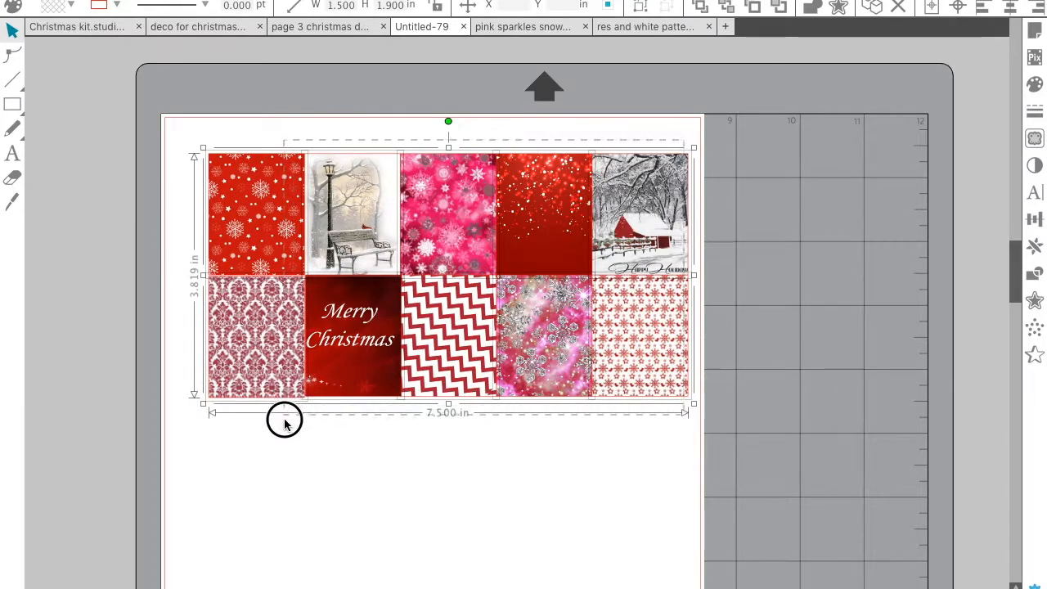
{"action": "left_click_drag", "start_coordinate": [305, 374], "coordinate": [293, 354]}
{"action": "left_click", "coordinate": [333, 447]}
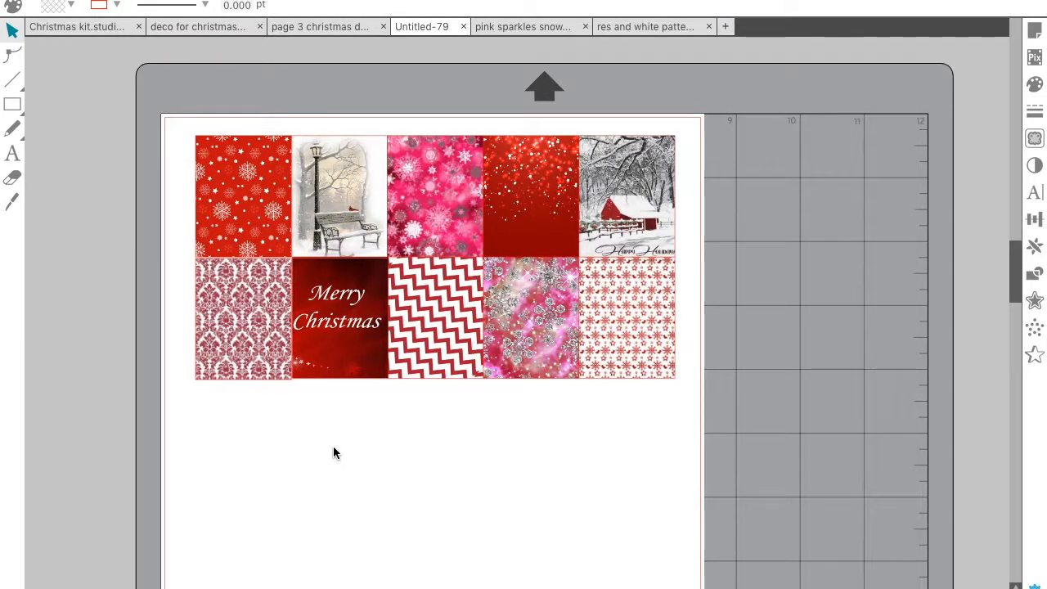
Step: Change the outline colour of the damask-patterned box in the lower row to white
{"action": "left_click", "coordinate": [116, 5]}
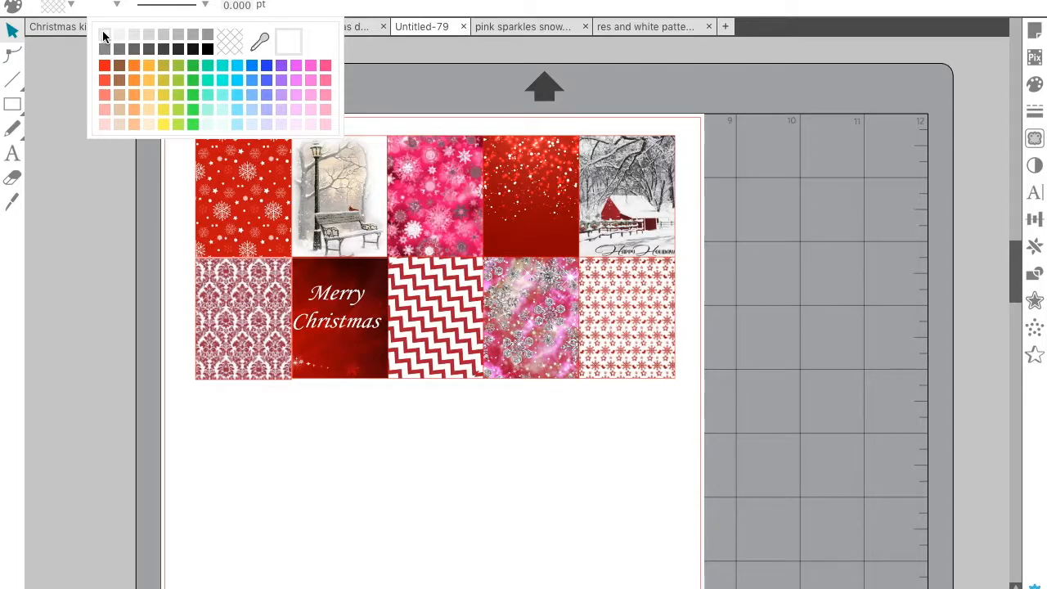
{"action": "left_click", "coordinate": [274, 384]}
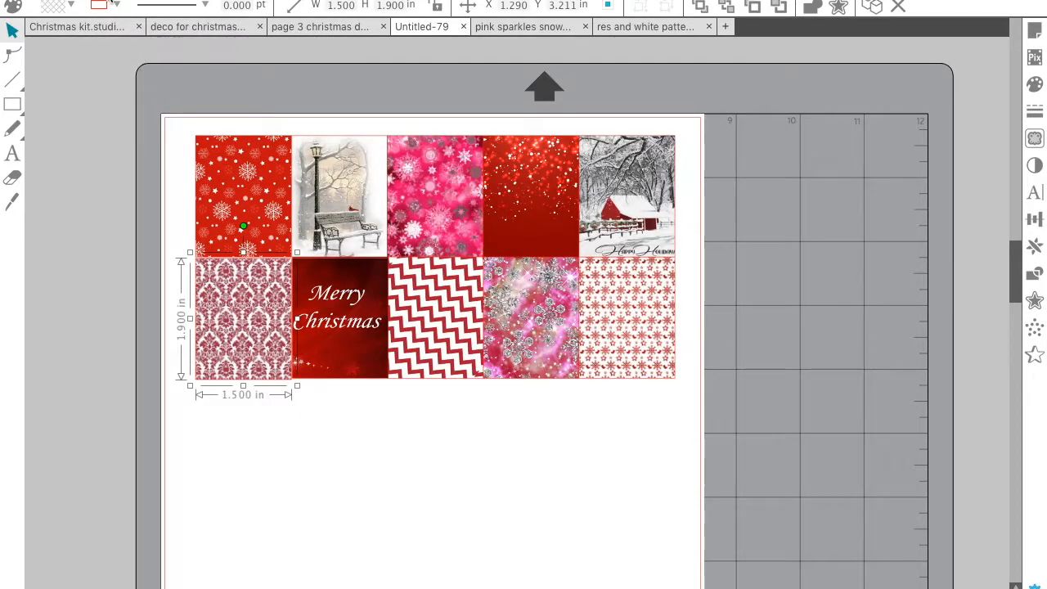
{"action": "left_click", "coordinate": [113, 4]}
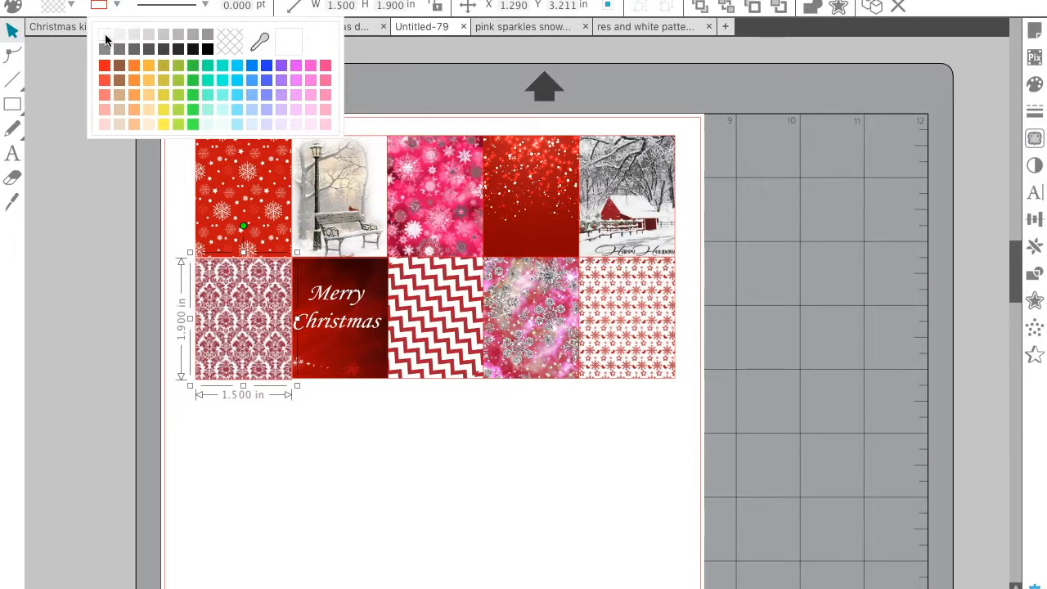
{"action": "left_click", "coordinate": [105, 45]}
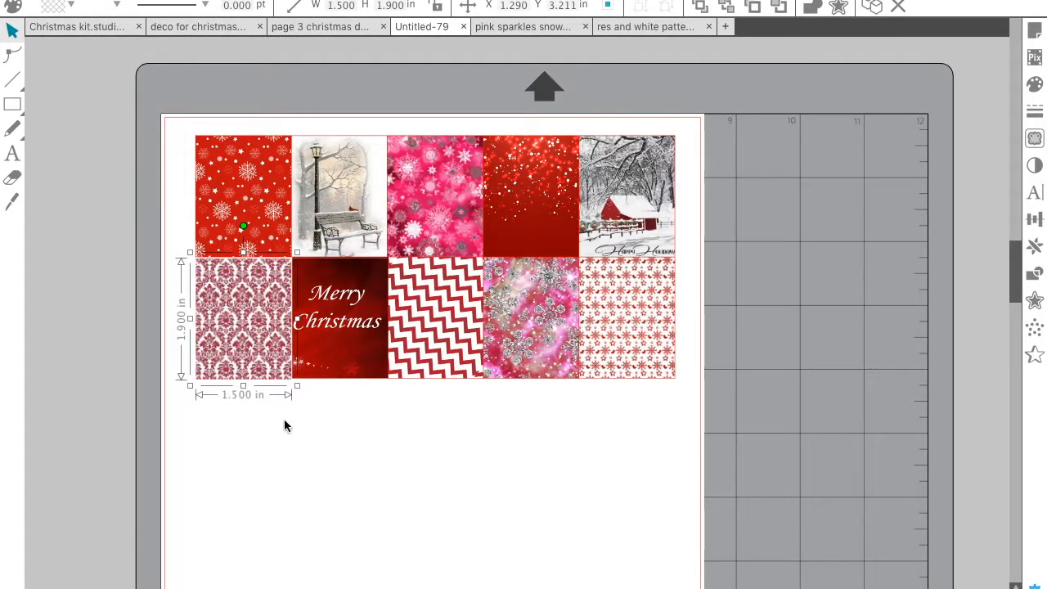
Step: Change the outlines of the red snowflake box and the lamp-and-bench box in the upper row to white, and deselect
{"action": "left_click", "coordinate": [251, 214]}
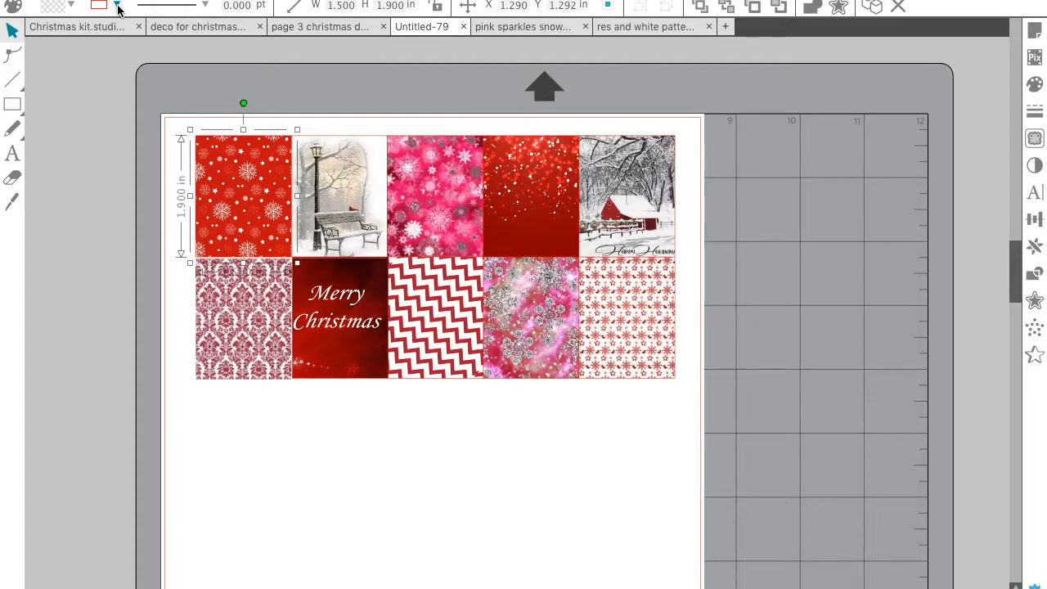
{"action": "left_click", "coordinate": [340, 222]}
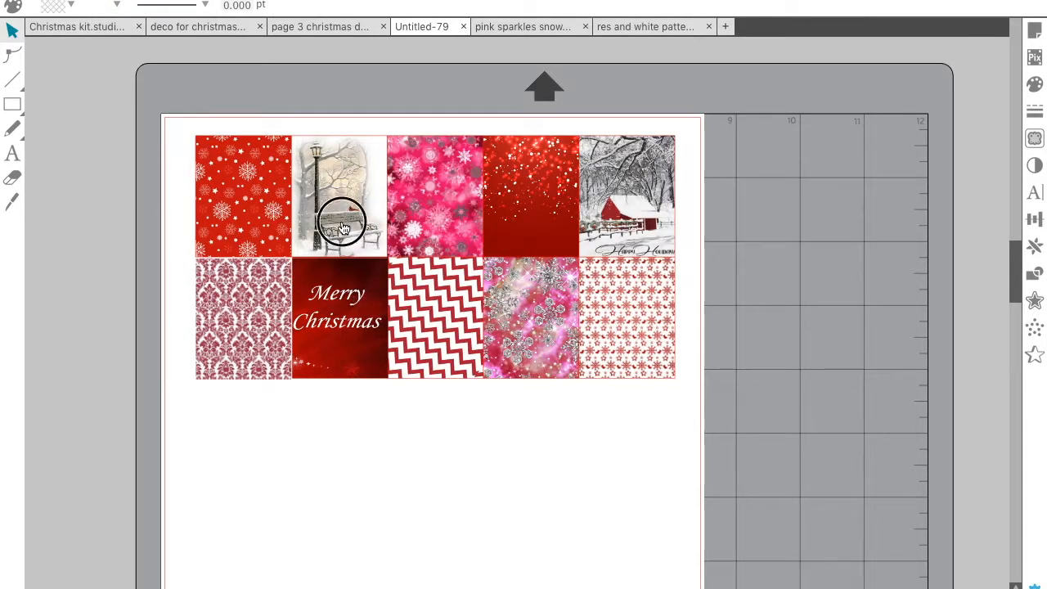
{"action": "left_click", "coordinate": [119, 7]}
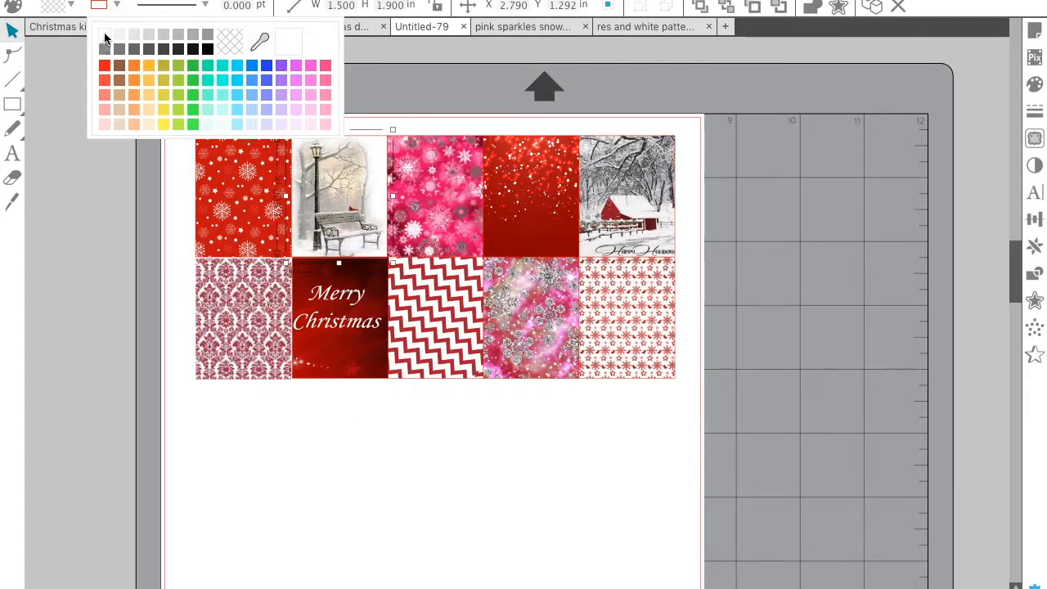
{"action": "left_click", "coordinate": [104, 38]}
{"action": "left_click", "coordinate": [386, 406]}
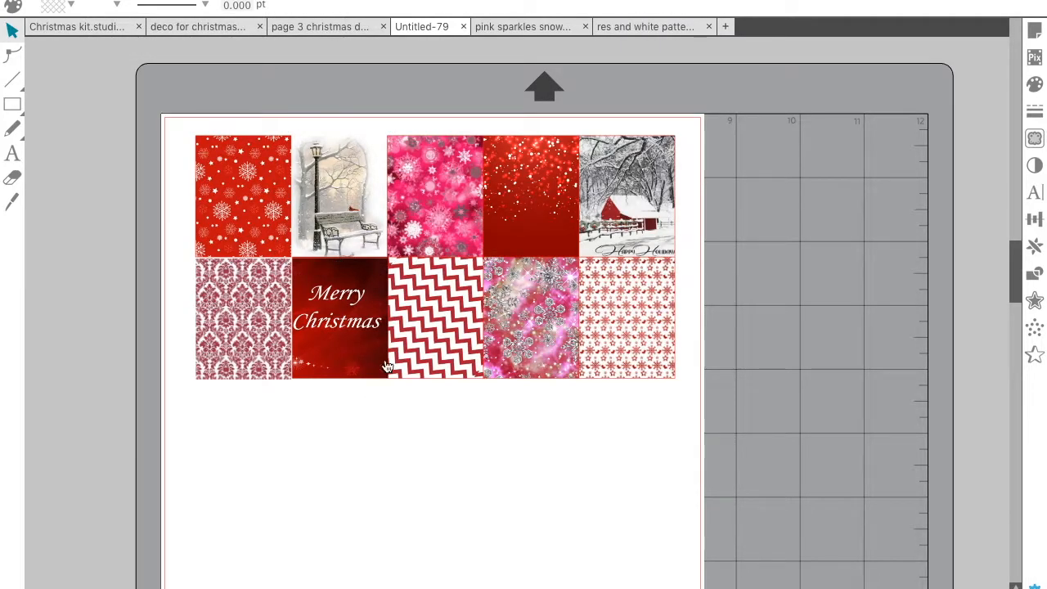
Step: Change the outlines of the pink snowflake box and the red chevron box below it to white, and deselect
{"action": "left_click", "coordinate": [454, 217]}
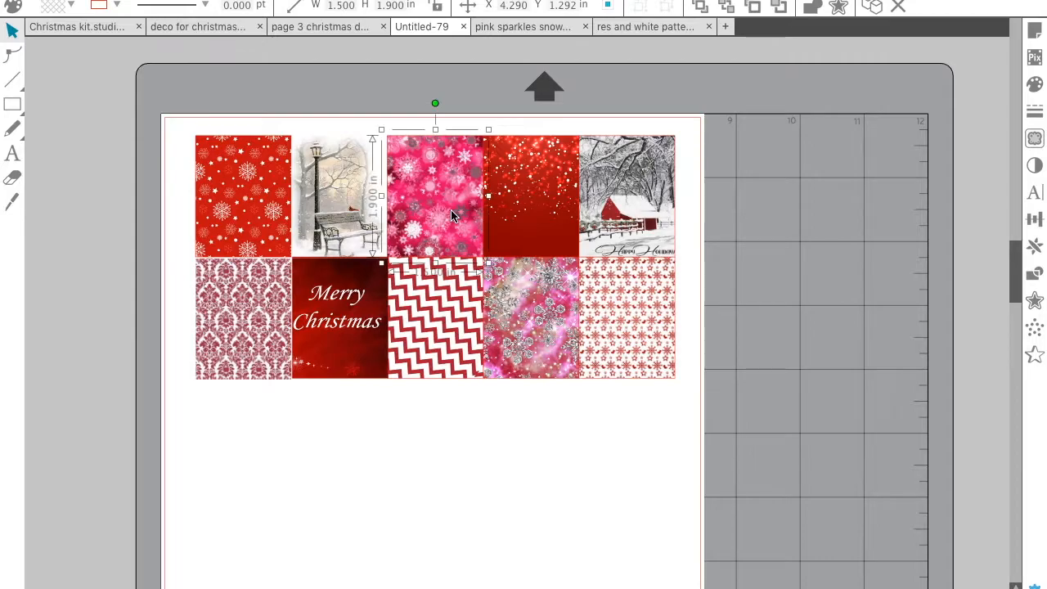
{"action": "left_click", "coordinate": [116, 6]}
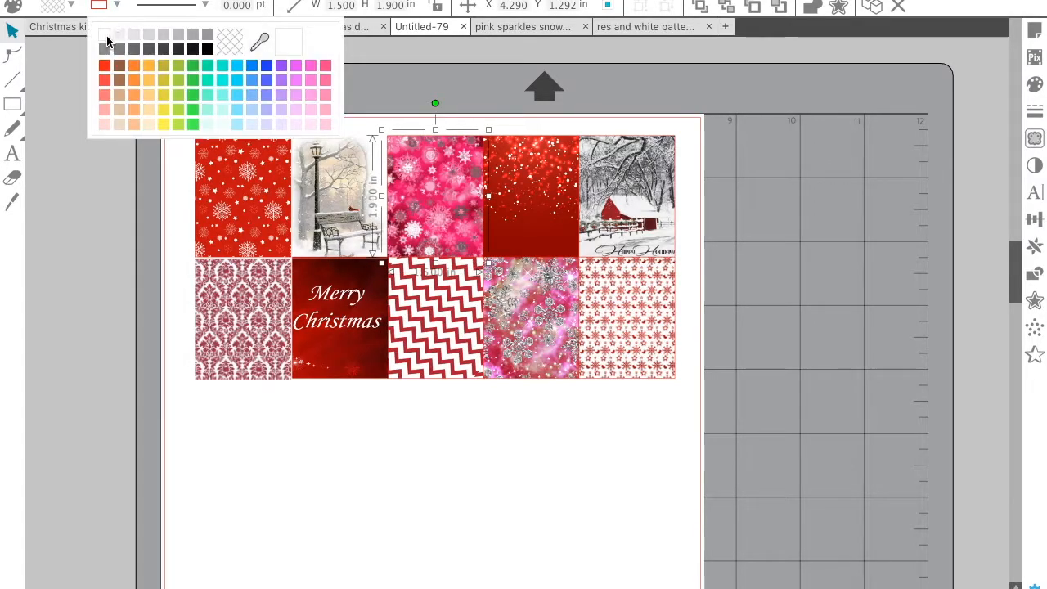
{"action": "left_click", "coordinate": [456, 357]}
{"action": "left_click", "coordinate": [117, 6]}
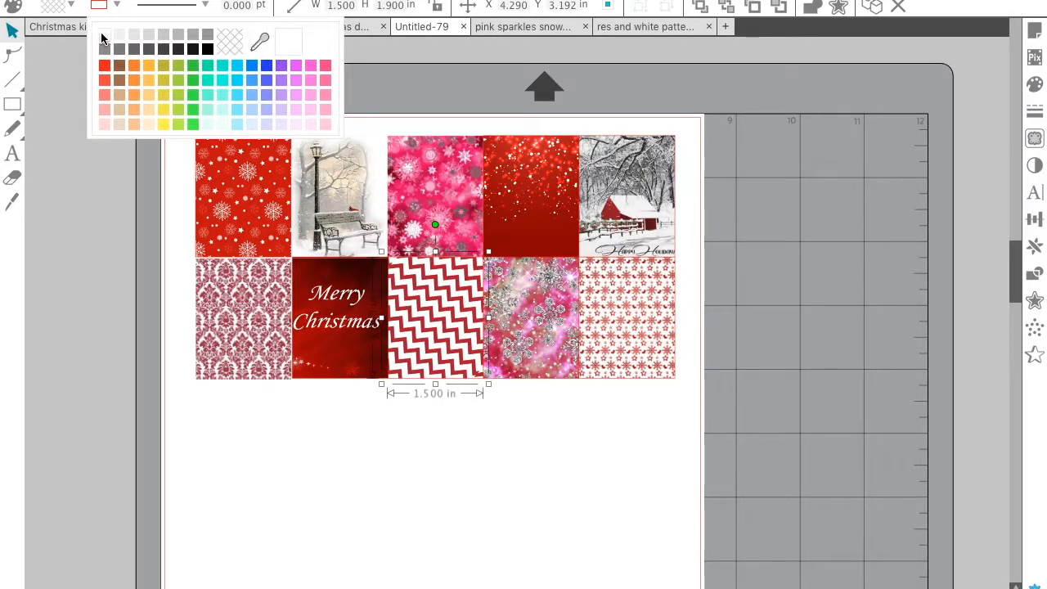
{"action": "left_click", "coordinate": [102, 38]}
{"action": "left_click", "coordinate": [467, 460]}
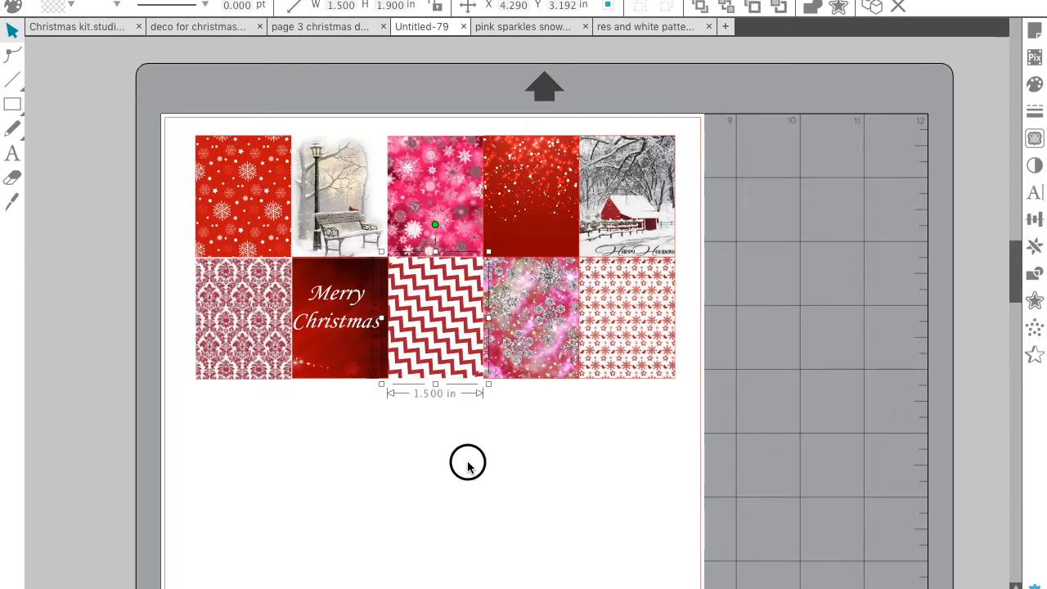
Step: Change the outline of the pink sparkles snowflakes box in the lower row to white, and deselect it
{"action": "left_click", "coordinate": [535, 331]}
{"action": "left_click", "coordinate": [116, 6]}
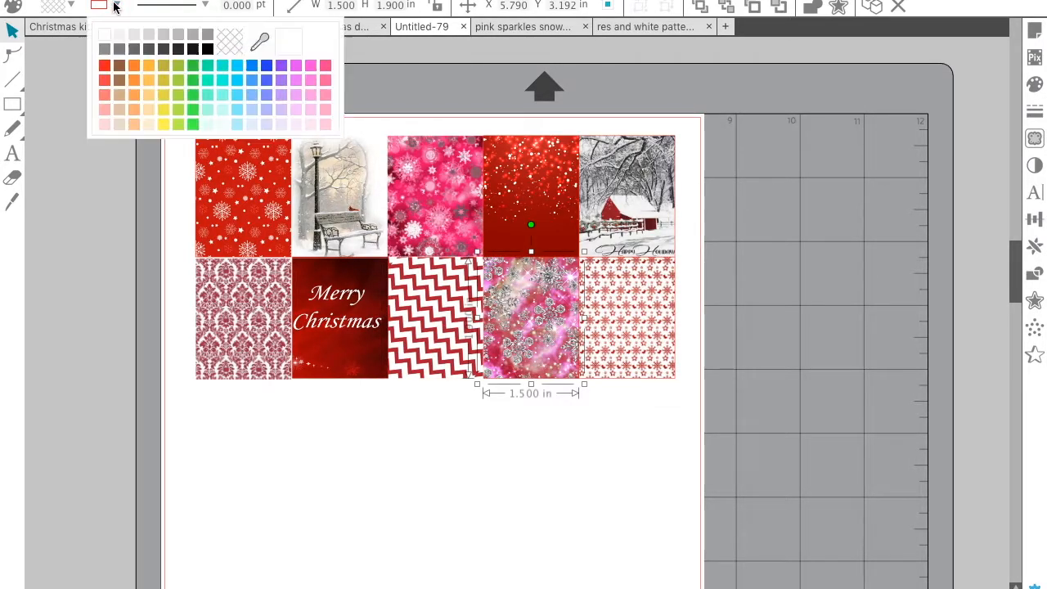
{"action": "left_click", "coordinate": [107, 36]}
{"action": "left_click", "coordinate": [128, 257]}
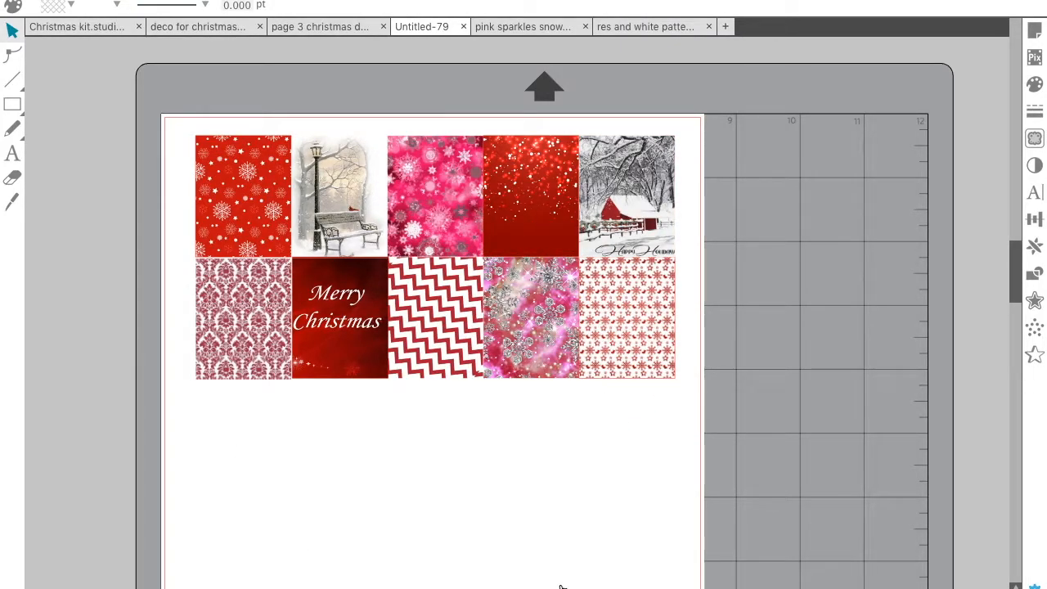
{"action": "left_click", "coordinate": [369, 444]}
Step: Set the line colour to black and draw a rectangle about 1.31 by 0.38 in below the sticker grid
{"action": "left_click_drag", "start_coordinate": [1014, 289], "coordinate": [1018, 311]}
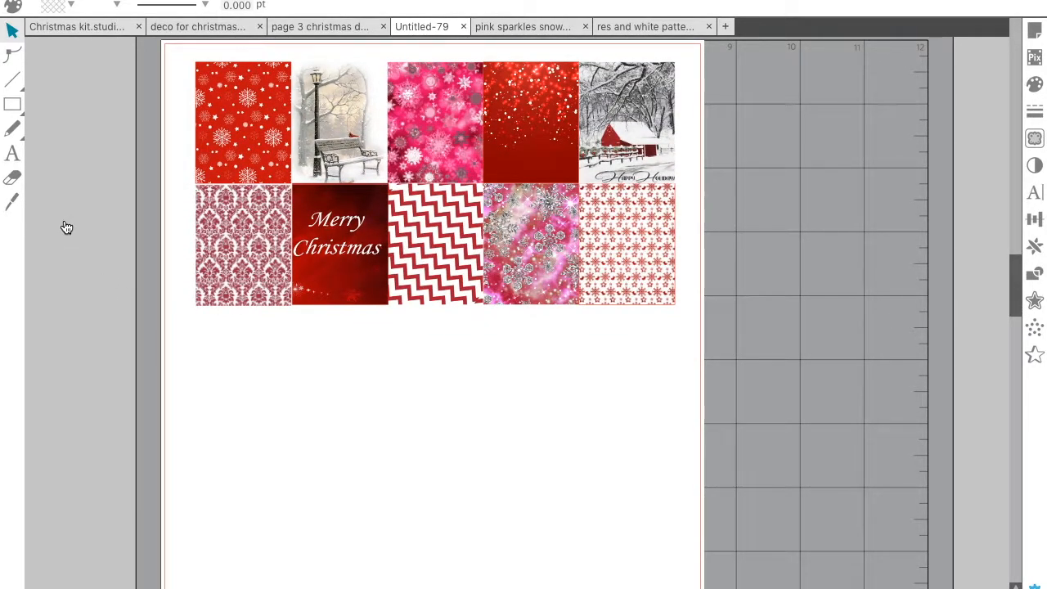
{"action": "left_click", "coordinate": [13, 104]}
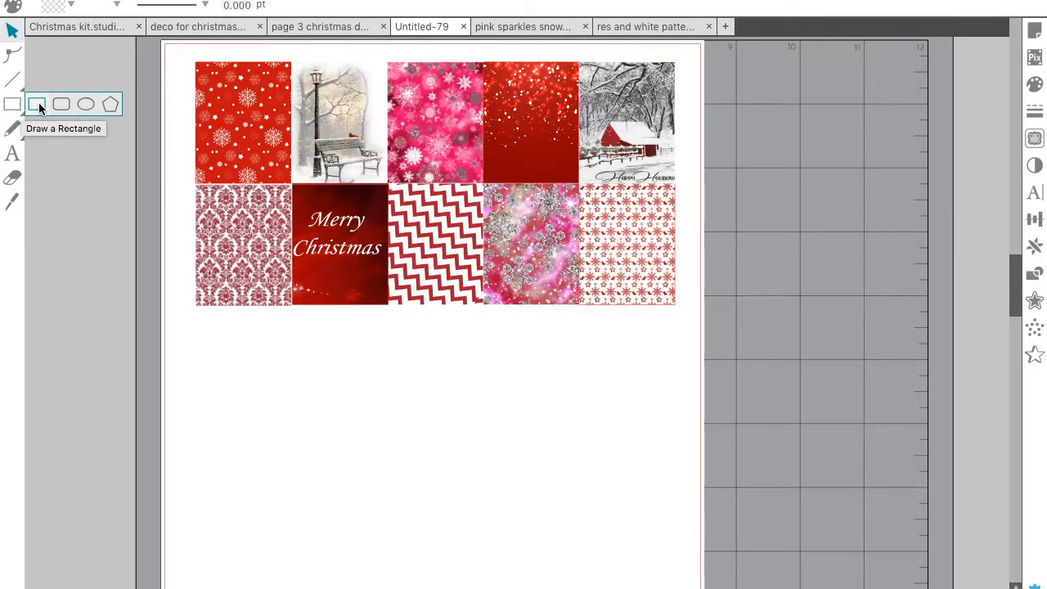
{"action": "left_click", "coordinate": [39, 105]}
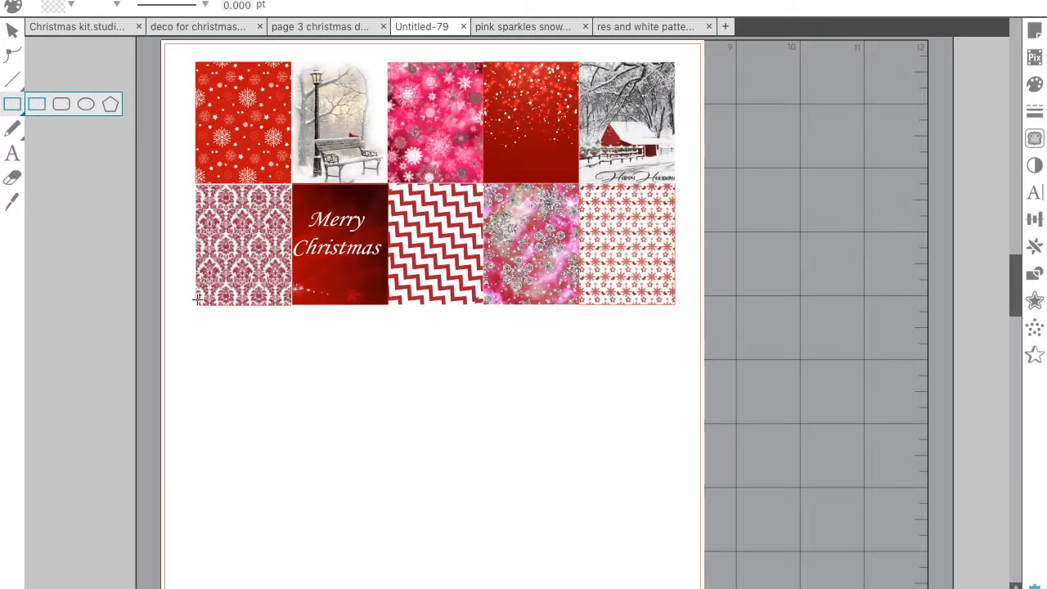
{"action": "left_click_drag", "start_coordinate": [208, 339], "coordinate": [311, 377]}
{"action": "left_click", "coordinate": [115, 6]}
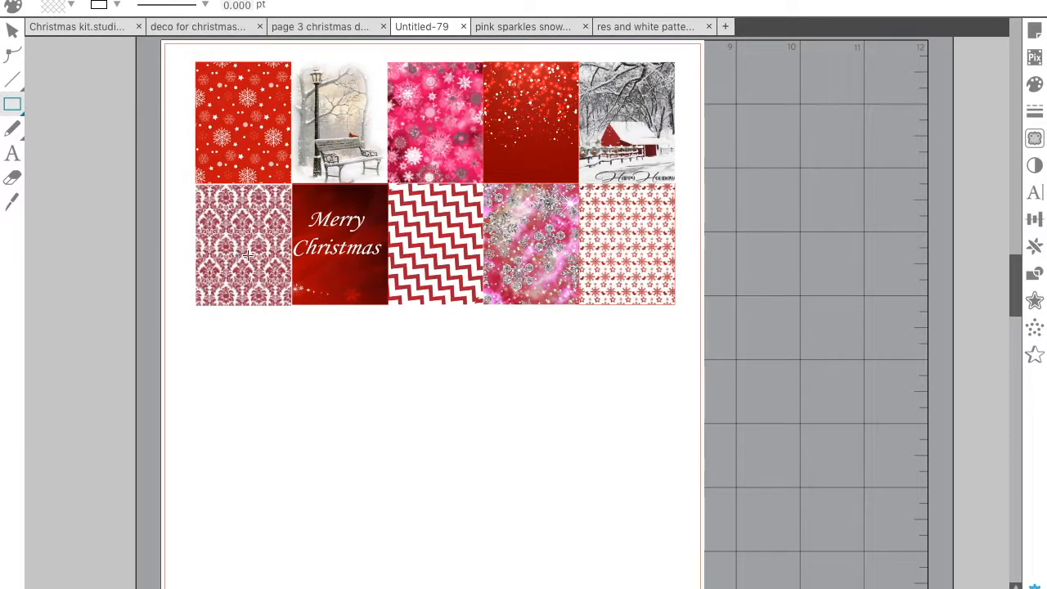
{"action": "mouse_move", "coordinate": [214, 337]}
{"action": "left_mouse_down"}
{"action": "mouse_move", "coordinate": [296, 348]}
{"action": "mouse_move", "coordinate": [299, 361]}
{"action": "left_mouse_up"}
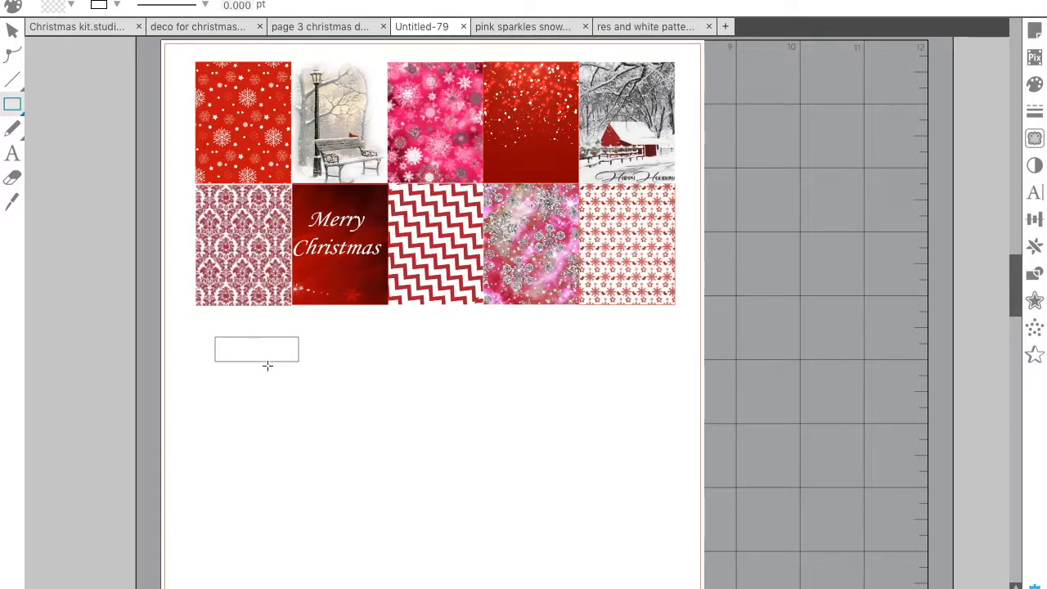
{"action": "left_click", "coordinate": [12, 30]}
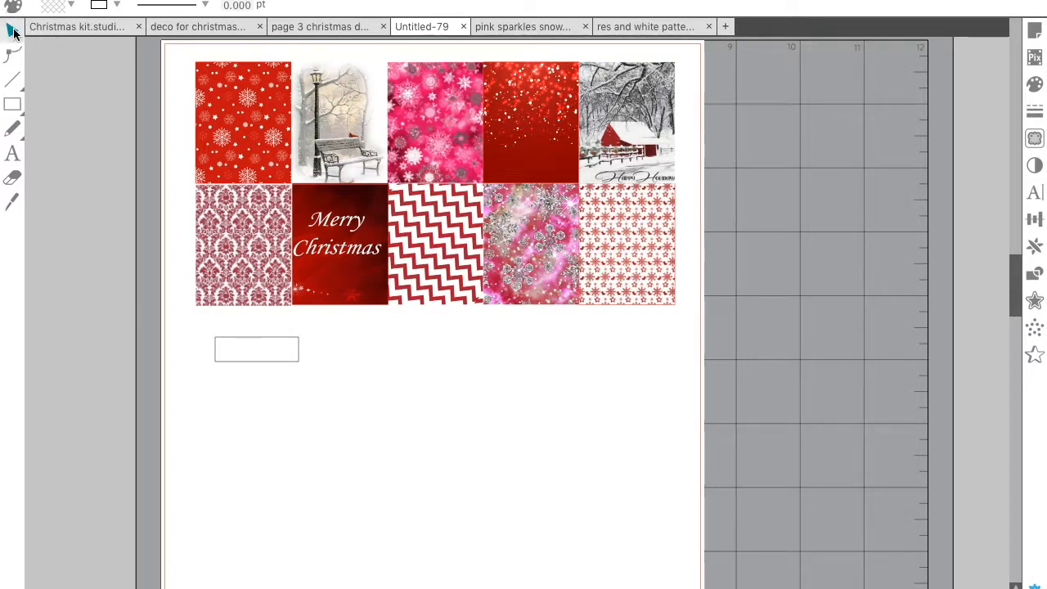
Step: Resize the new rectangle below the grid to 1.5 in wide and 0.25 in high
{"action": "left_click", "coordinate": [278, 368]}
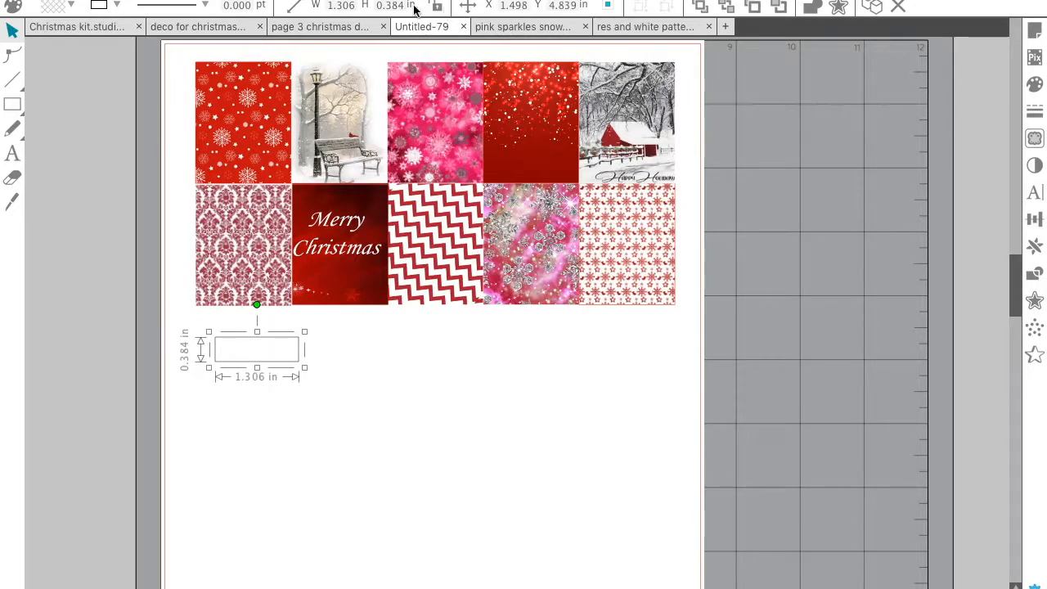
{"action": "left_click", "coordinate": [297, 7]}
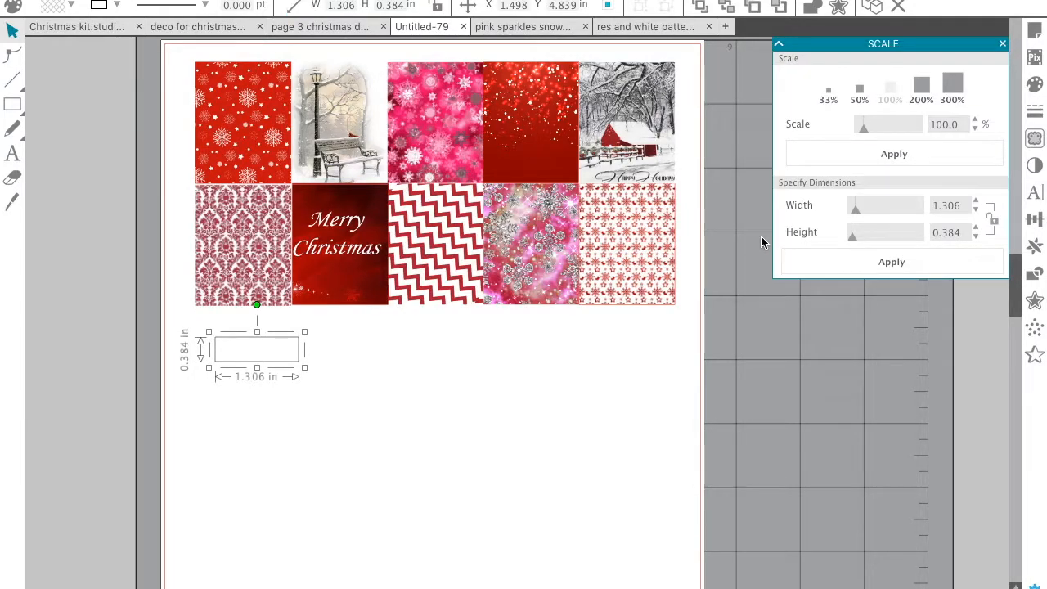
{"action": "double_click", "coordinate": [962, 210]}
{"action": "key", "text": "Return"}
{"action": "left_click", "coordinate": [962, 235]}
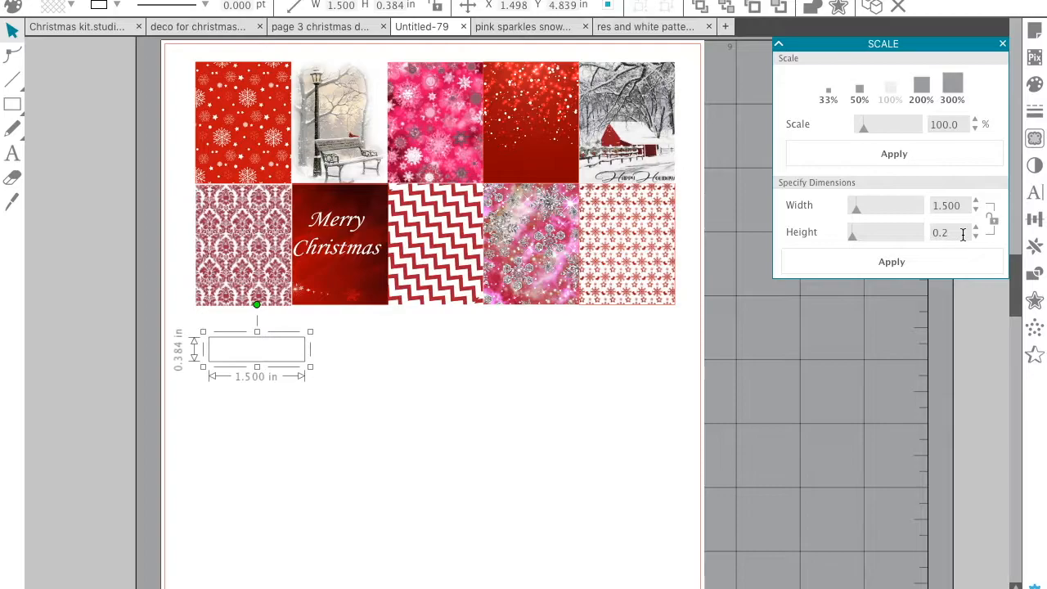
{"action": "left_click", "coordinate": [924, 266]}
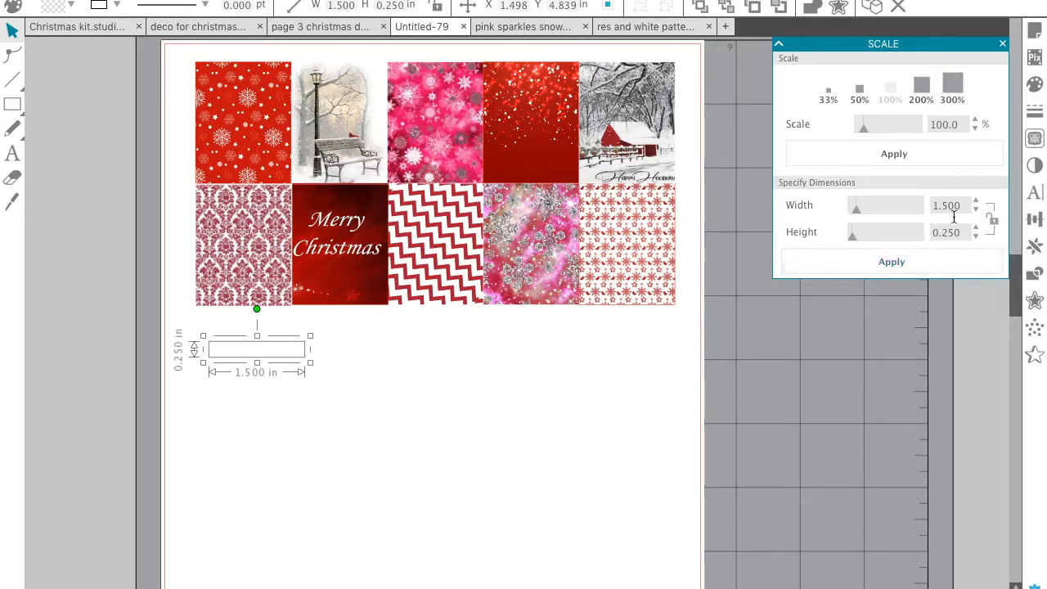
{"action": "left_click", "coordinate": [1002, 44]}
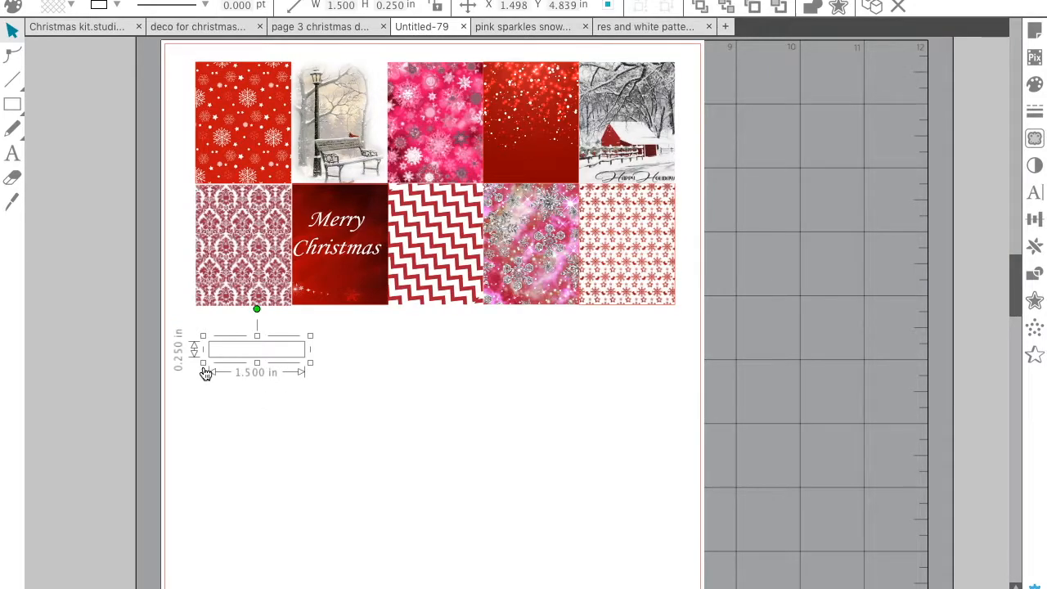
Step: Duplicate the thin rectangle downward five times to form a stack of six strips, and deselect
{"action": "left_click", "coordinate": [285, 352]}
{"action": "left_click", "coordinate": [287, 354]}
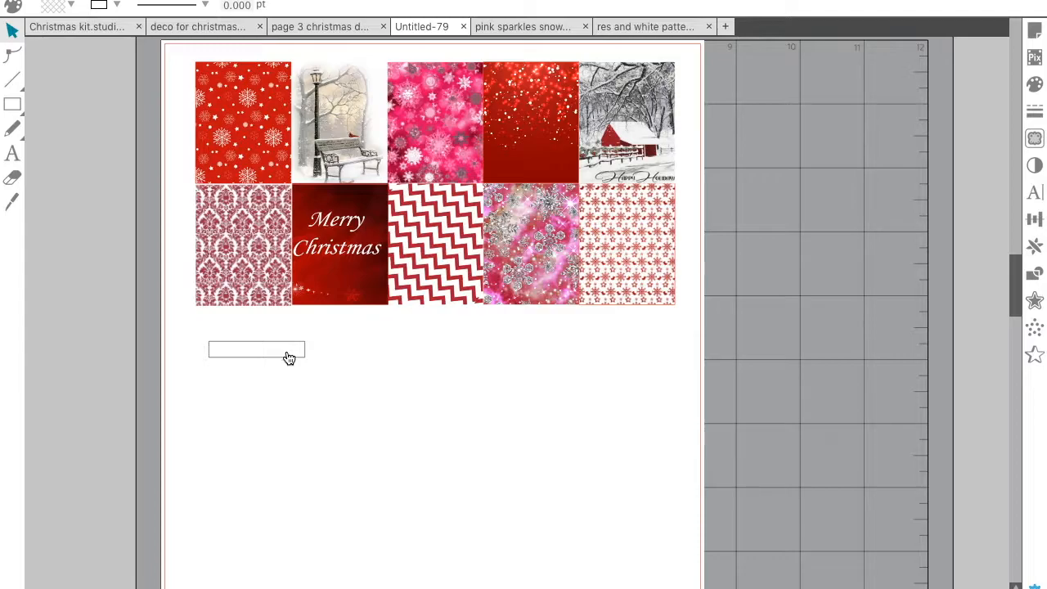
{"action": "left_click", "coordinate": [289, 357]}
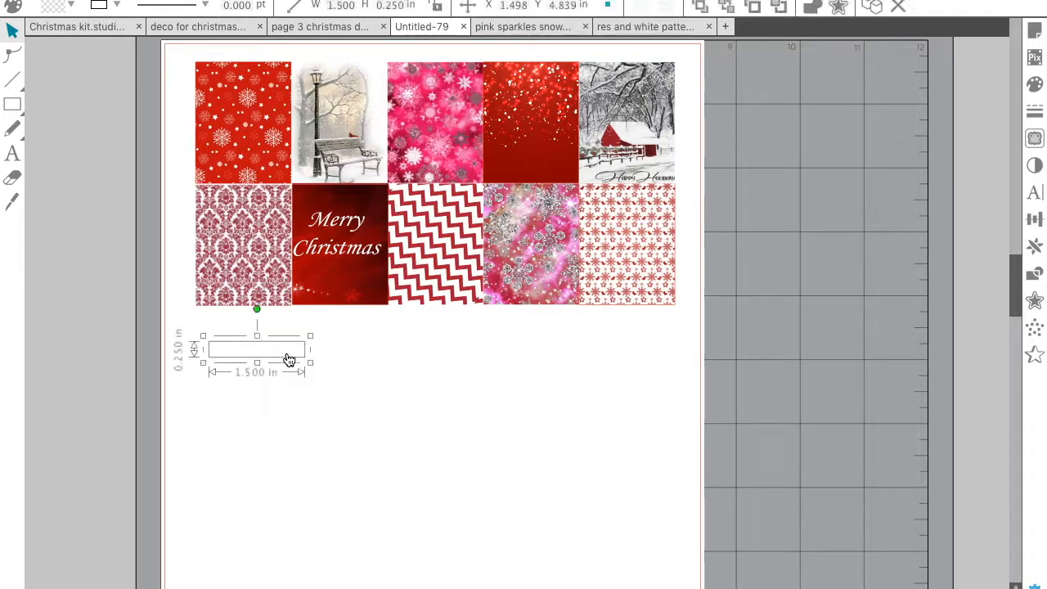
{"action": "left_click", "coordinate": [1034, 245]}
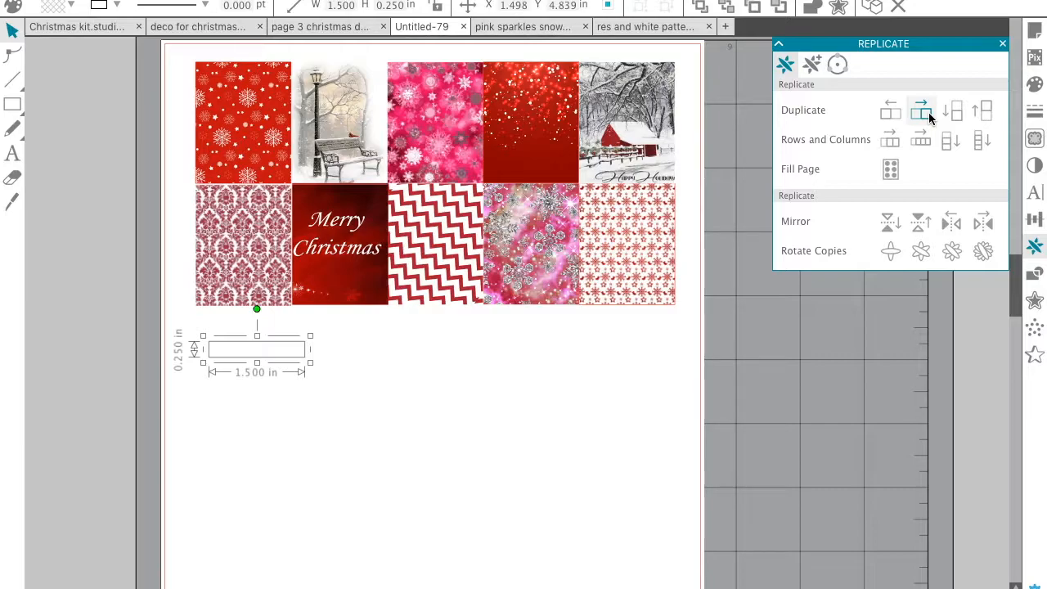
{"action": "left_click", "coordinate": [956, 117]}
{"action": "left_click", "coordinate": [956, 117]}
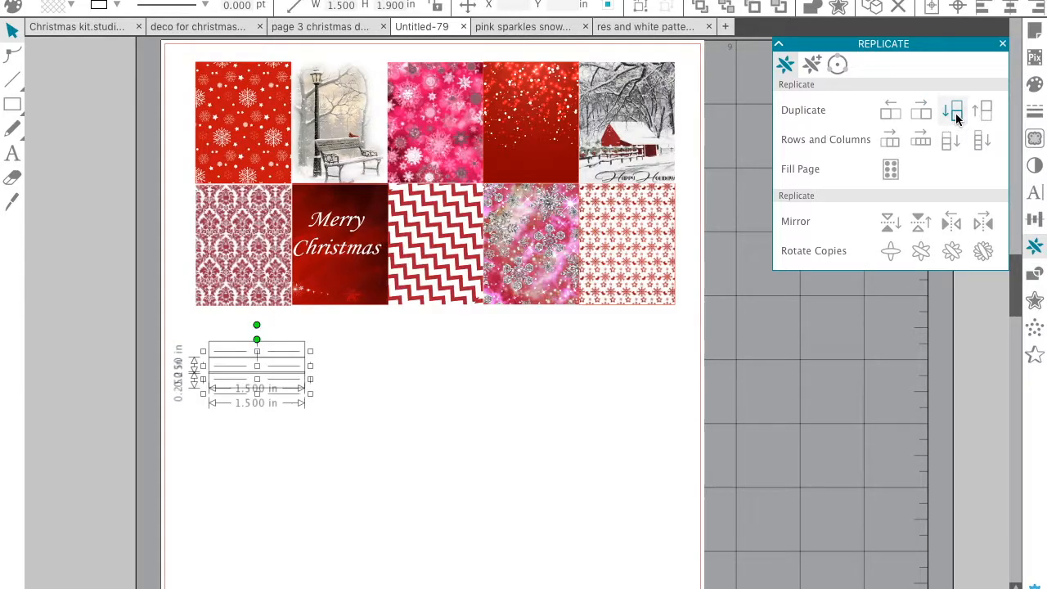
{"action": "left_click", "coordinate": [957, 117]}
{"action": "left_click", "coordinate": [956, 117]}
{"action": "left_click", "coordinate": [957, 117]}
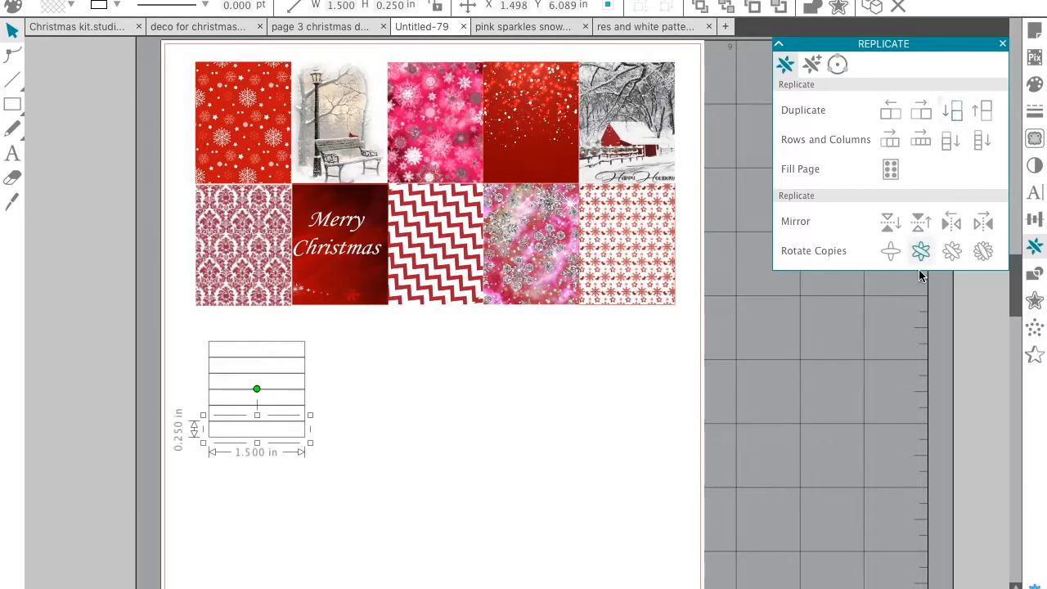
{"action": "left_click", "coordinate": [1004, 45]}
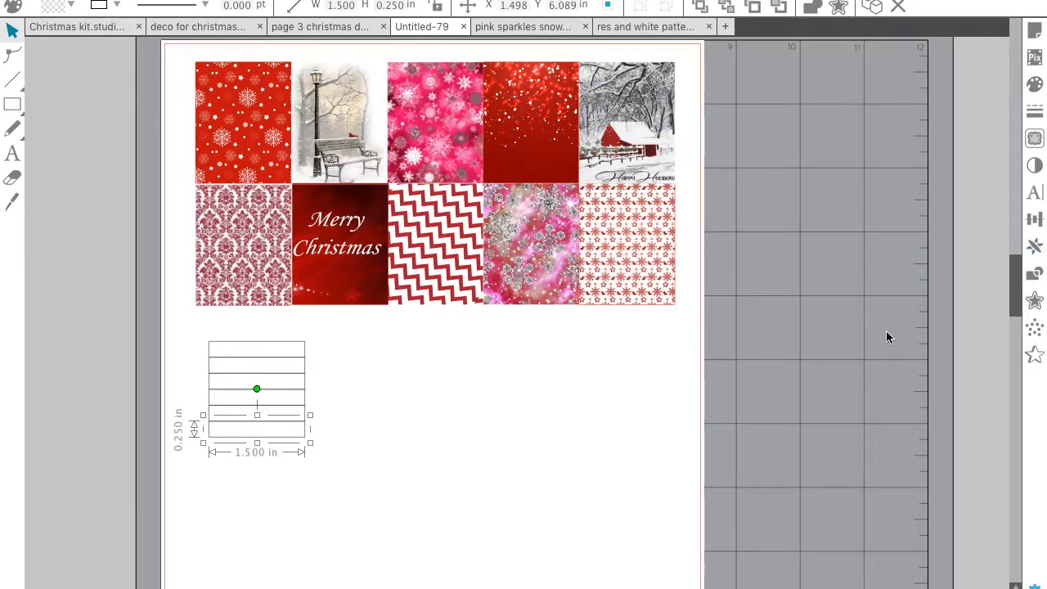
{"action": "left_click", "coordinate": [889, 362]}
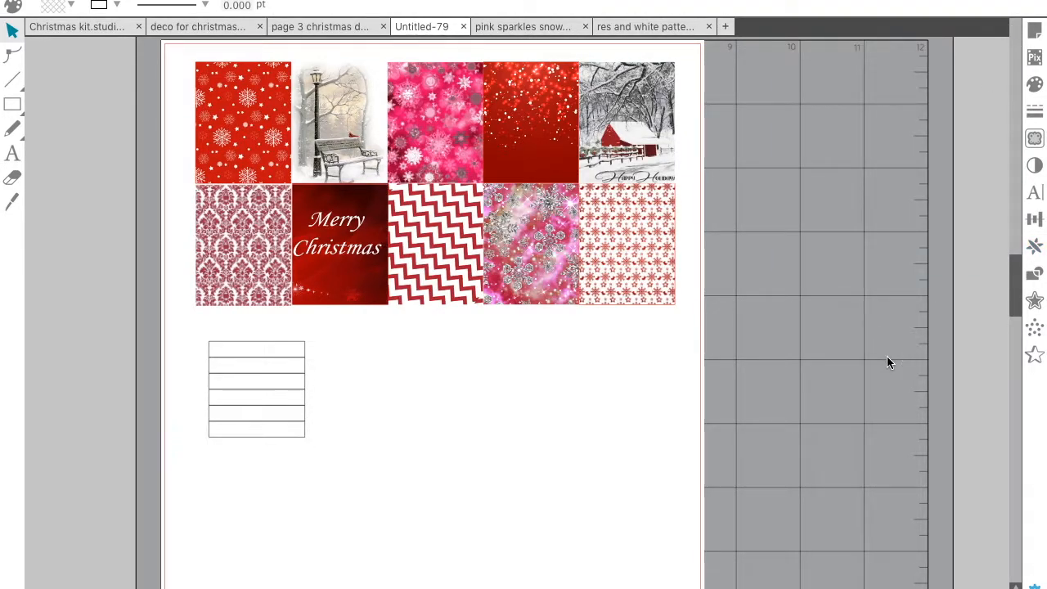
Step: Fill the top strip of the stack with bright red and the second strip with the next lighter red
{"action": "left_click", "coordinate": [293, 354]}
{"action": "left_click", "coordinate": [278, 354]}
{"action": "left_click_drag", "start_coordinate": [270, 360], "coordinate": [272, 345]}
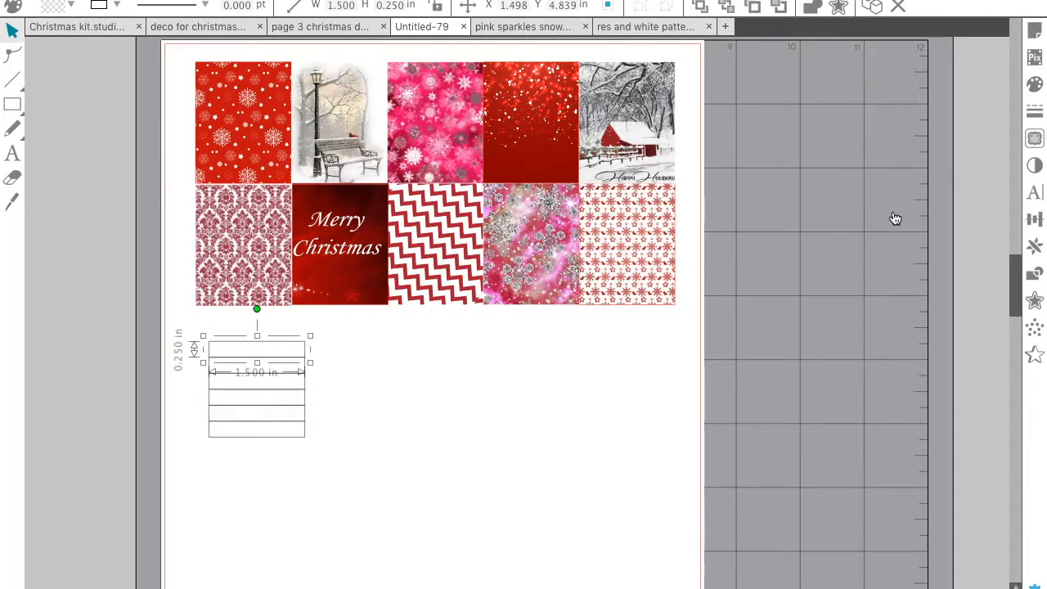
{"action": "left_click", "coordinate": [1036, 86]}
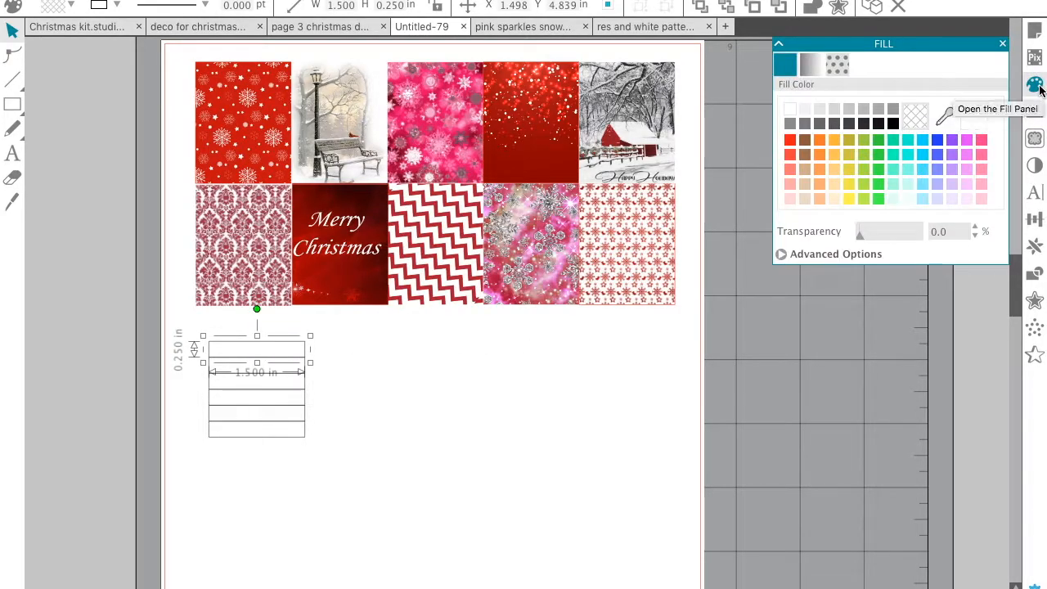
{"action": "left_click", "coordinate": [791, 140]}
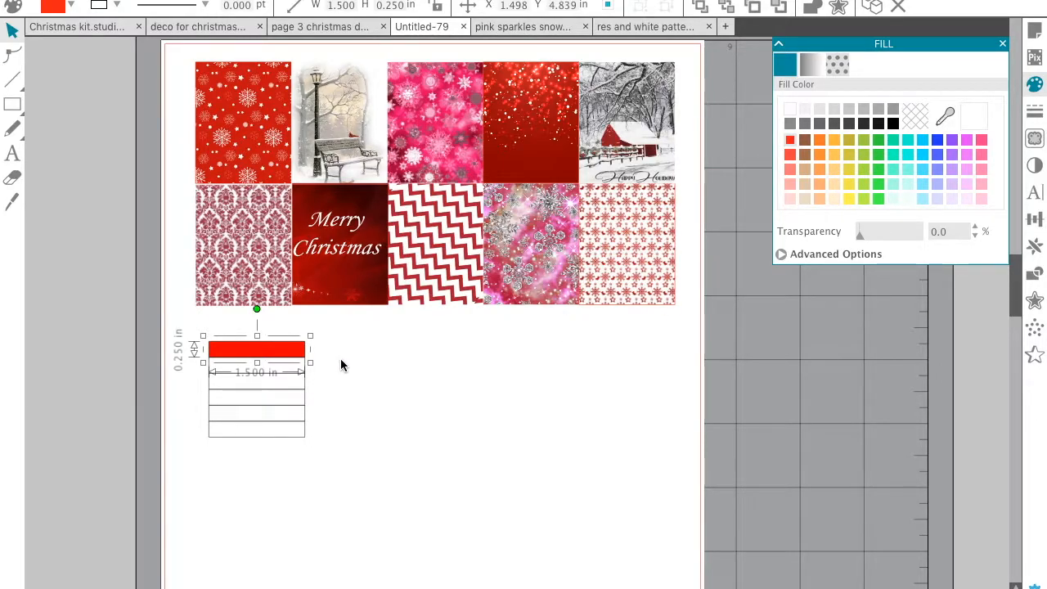
{"action": "left_click", "coordinate": [287, 365]}
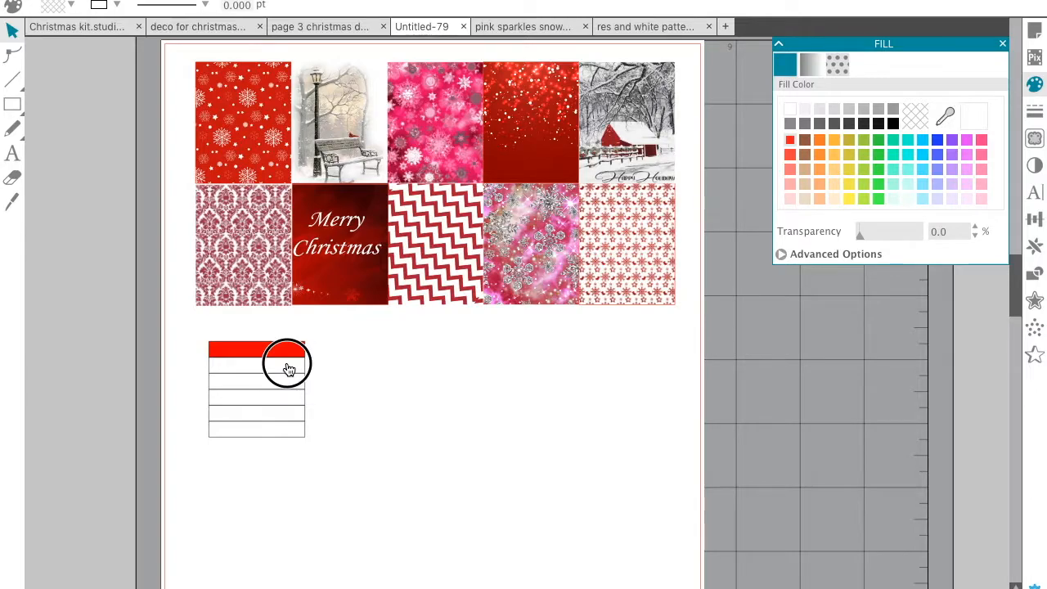
{"action": "left_click", "coordinate": [790, 156]}
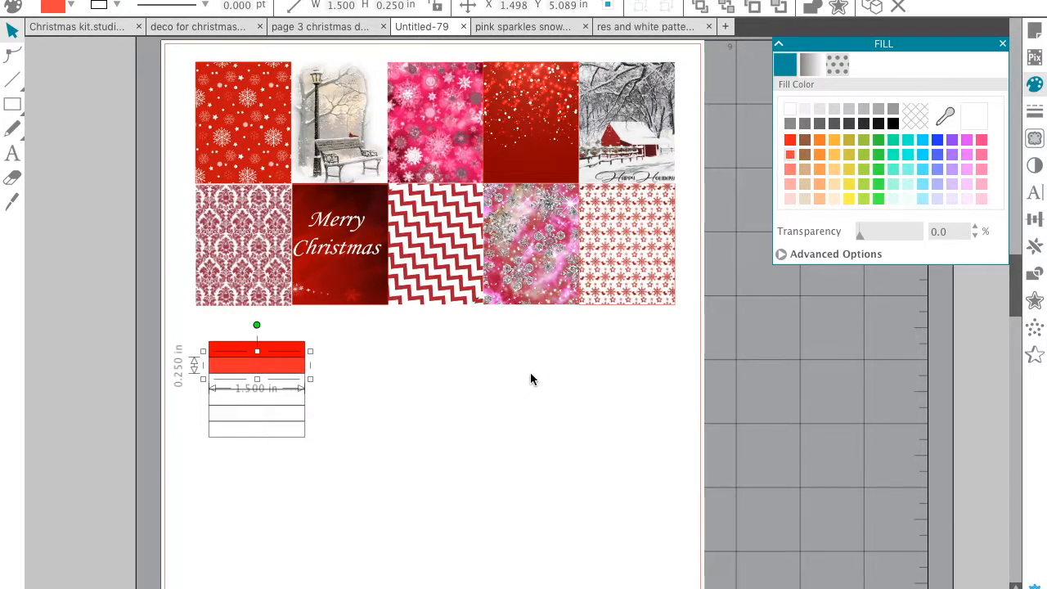
Step: Try to fill the third strip of the stack with a light salmon red
{"action": "left_click", "coordinate": [448, 388]}
{"action": "left_click", "coordinate": [299, 392]}
{"action": "left_click", "coordinate": [292, 379]}
{"action": "left_click", "coordinate": [298, 384]}
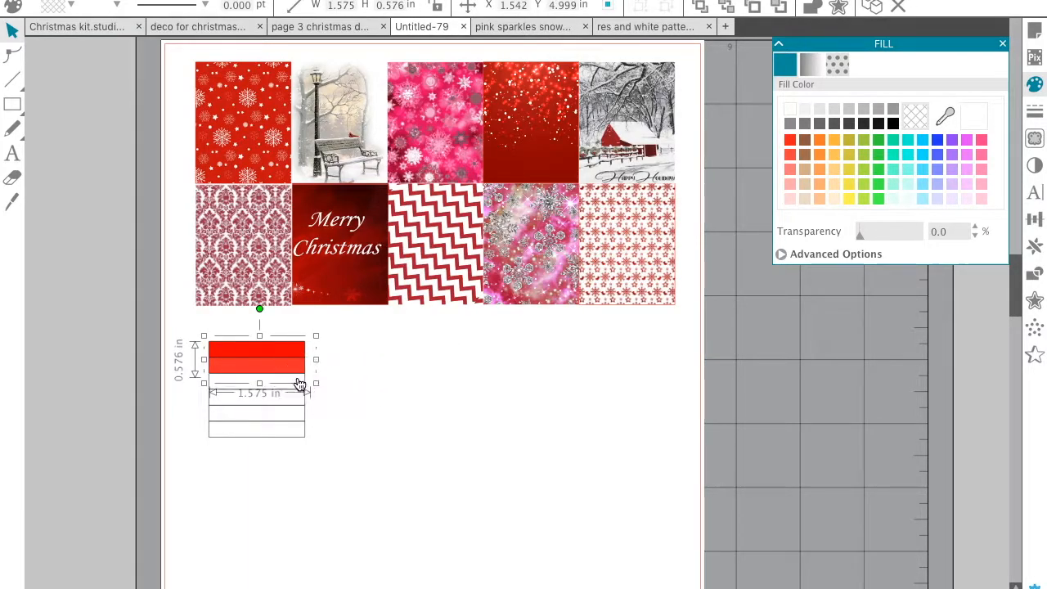
{"action": "left_click", "coordinate": [790, 169]}
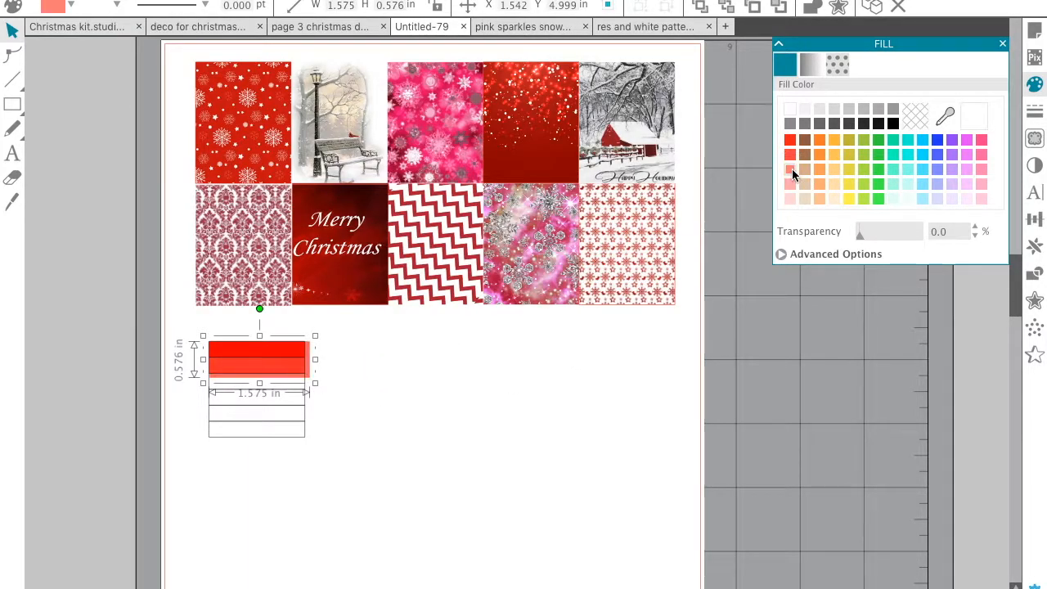
Step: Delete the stray salmon rectangle lying behind the top strips
{"action": "left_click", "coordinate": [407, 373]}
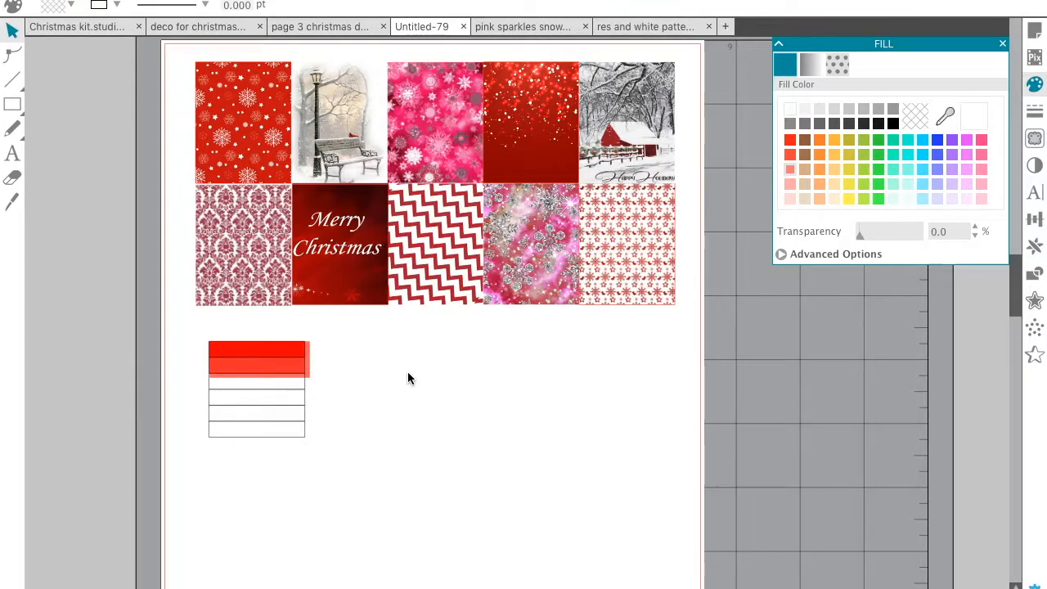
{"action": "left_click", "coordinate": [310, 371]}
{"action": "left_click", "coordinate": [310, 371]}
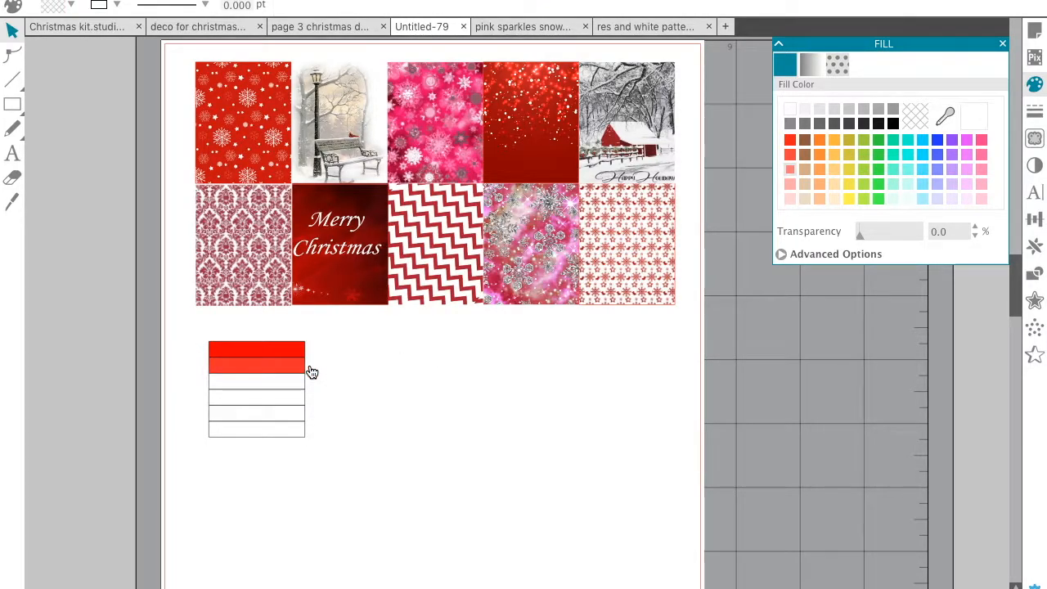
Step: Fill the third, fourth and fifth strips with progressively lighter reds down to pale pink, and deselect
{"action": "left_click", "coordinate": [274, 391]}
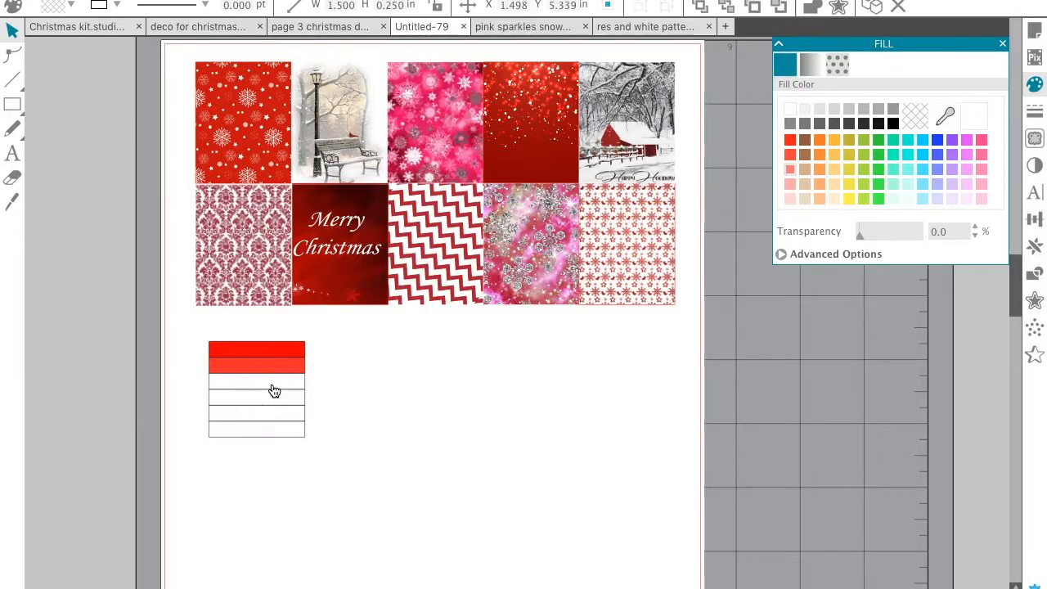
{"action": "left_click", "coordinate": [791, 170]}
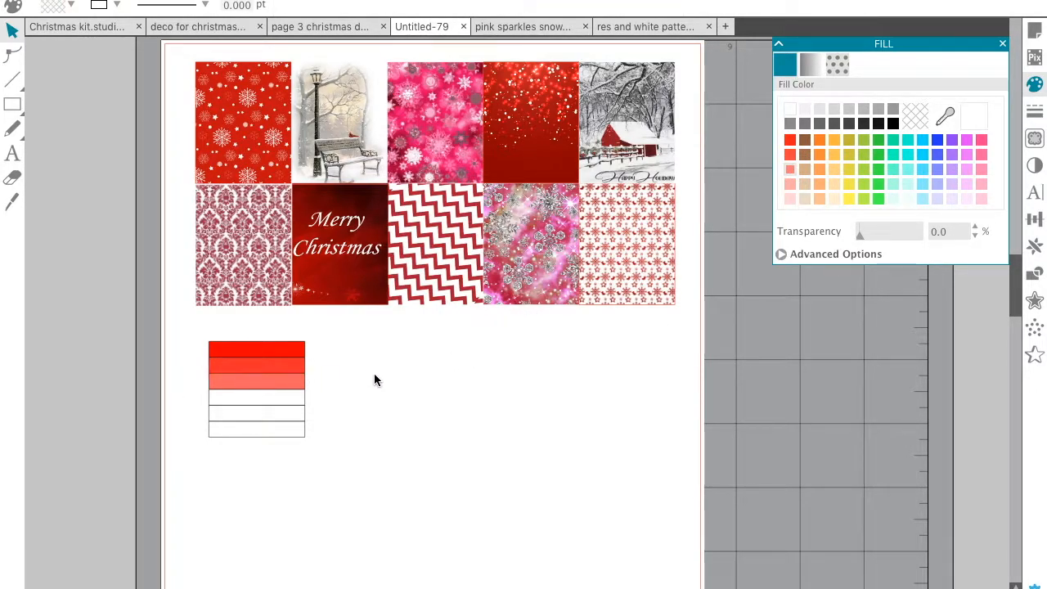
{"action": "left_click", "coordinate": [296, 406]}
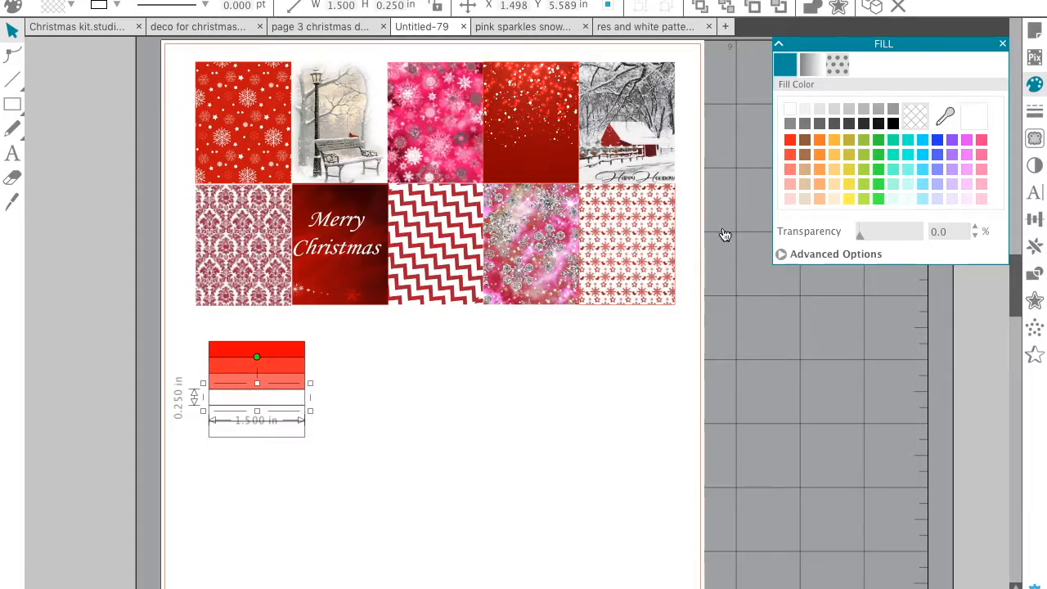
{"action": "left_click", "coordinate": [790, 184]}
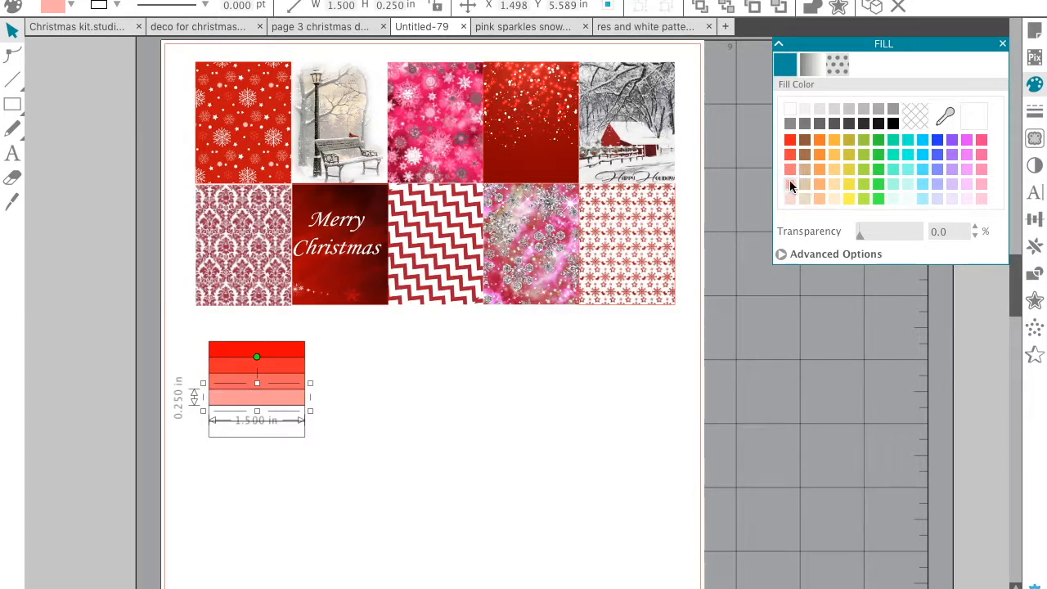
{"action": "left_click", "coordinate": [391, 384]}
{"action": "left_click", "coordinate": [279, 422]}
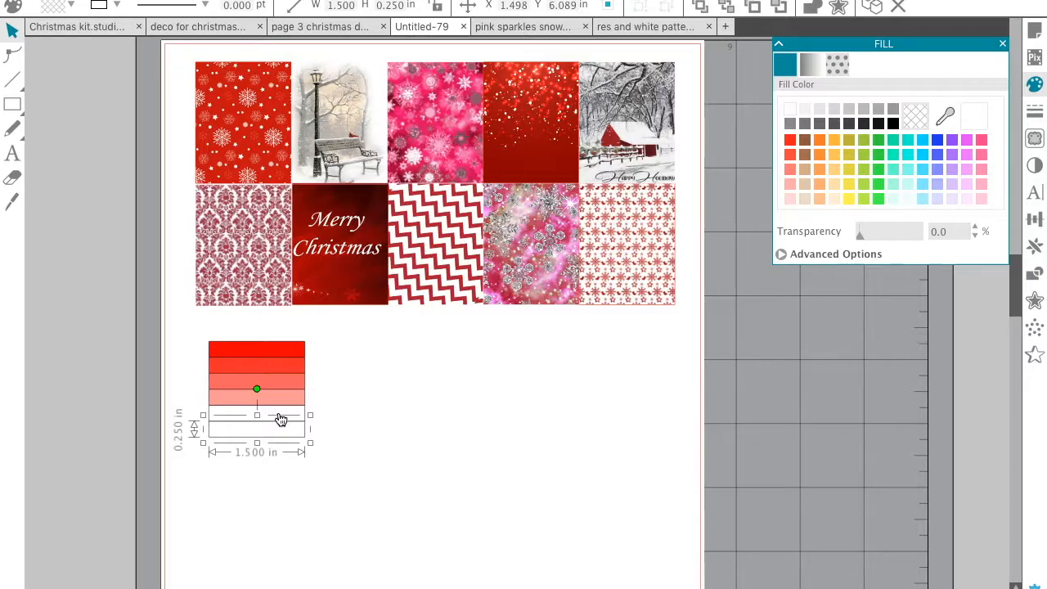
{"action": "left_click", "coordinate": [281, 418]}
{"action": "left_click", "coordinate": [790, 200]}
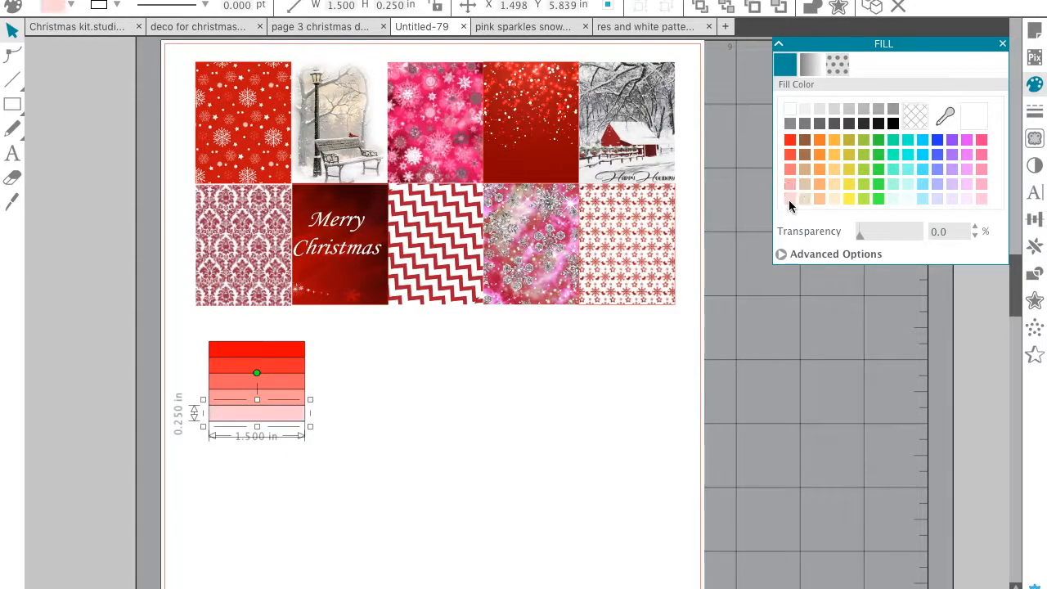
{"action": "left_click", "coordinate": [490, 404]}
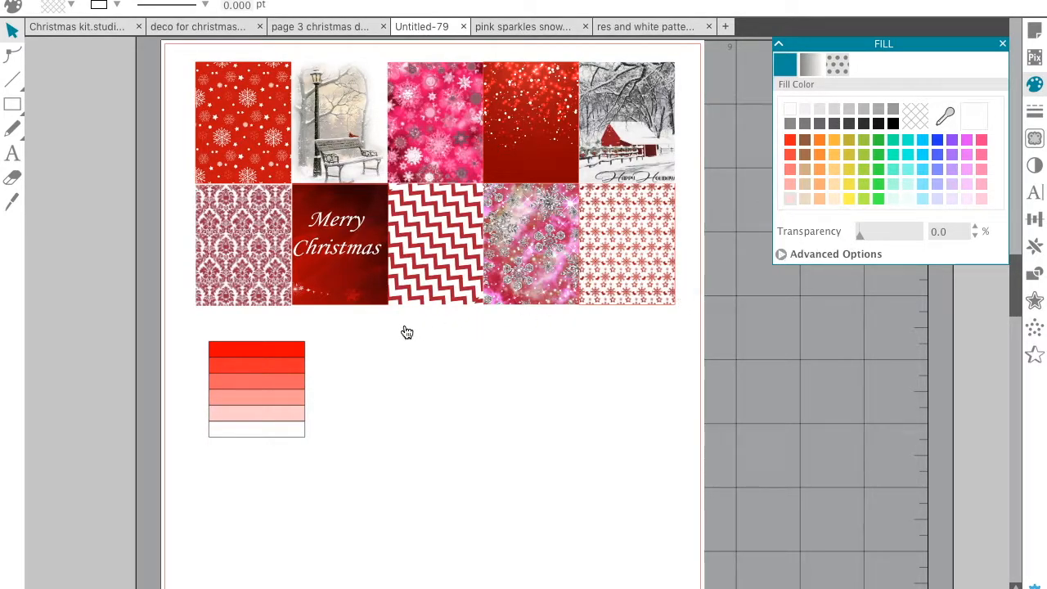
Step: Try a 3% transparency on the top red strip's fill, and return it to 0%
{"action": "left_click", "coordinate": [298, 352]}
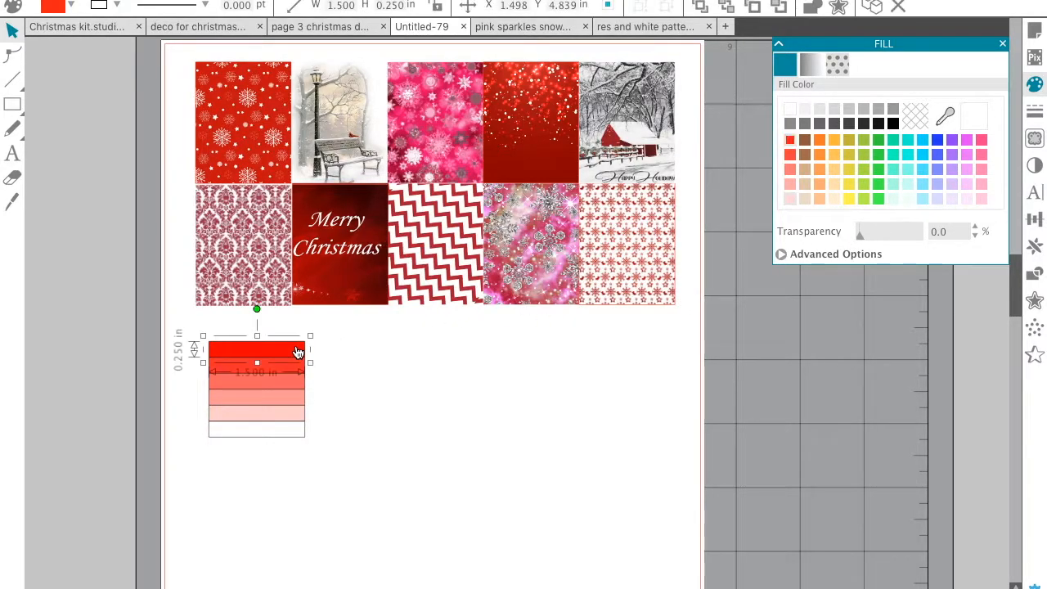
{"action": "left_click", "coordinate": [861, 236]}
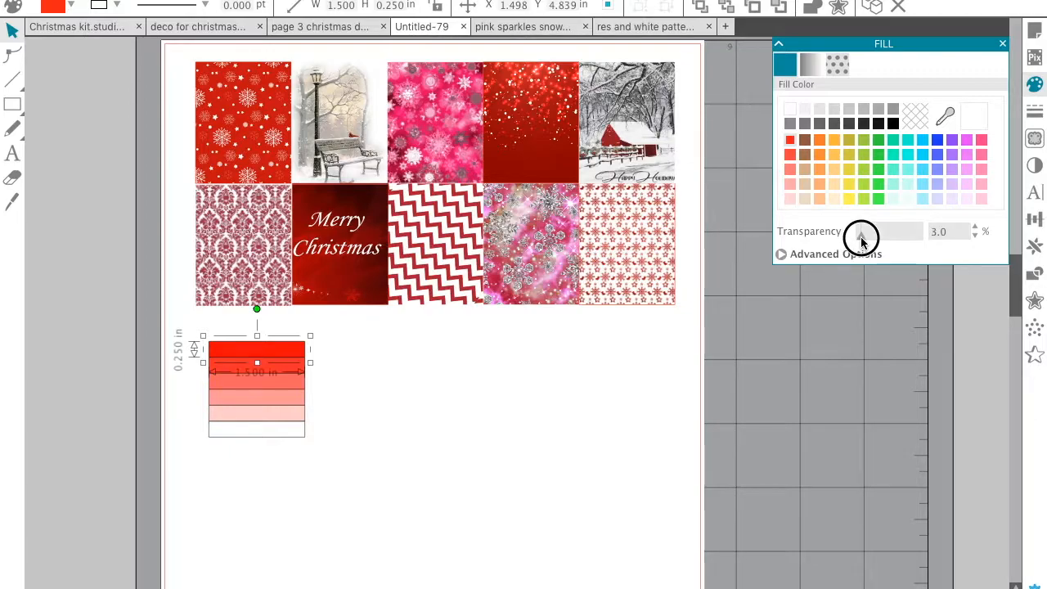
{"action": "left_click", "coordinate": [976, 228]}
{"action": "left_click", "coordinate": [977, 228]}
{"action": "left_click_drag", "start_coordinate": [977, 229], "coordinate": [976, 236]}
{"action": "left_click", "coordinate": [778, 324]}
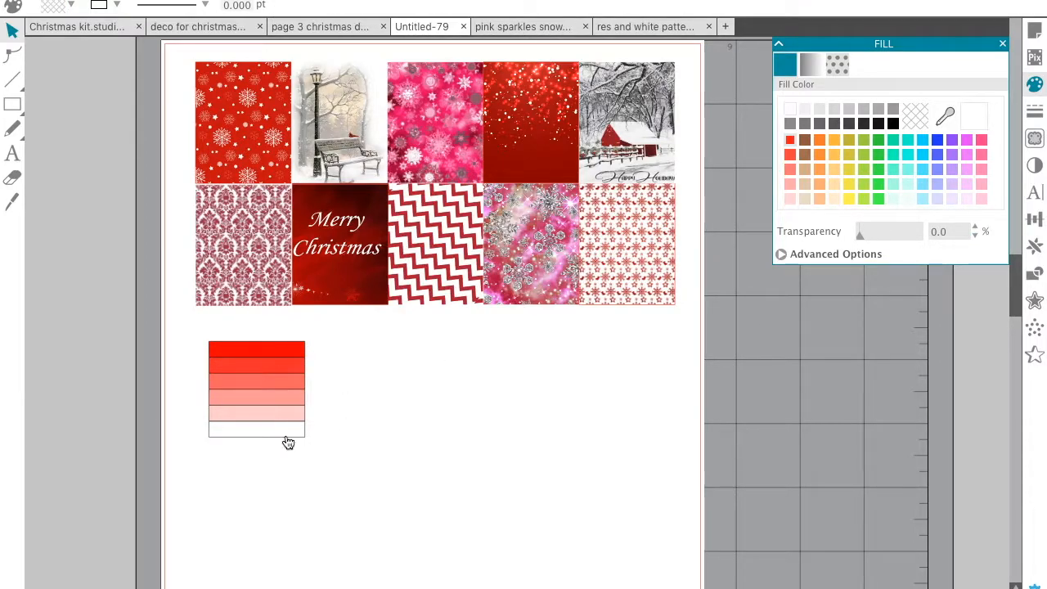
Step: Duplicate the whole stack of six strips to the right three times to form four adjoining columns, and deselect
{"action": "left_click", "coordinate": [1003, 50]}
{"action": "left_click_drag", "start_coordinate": [314, 341], "coordinate": [205, 474]}
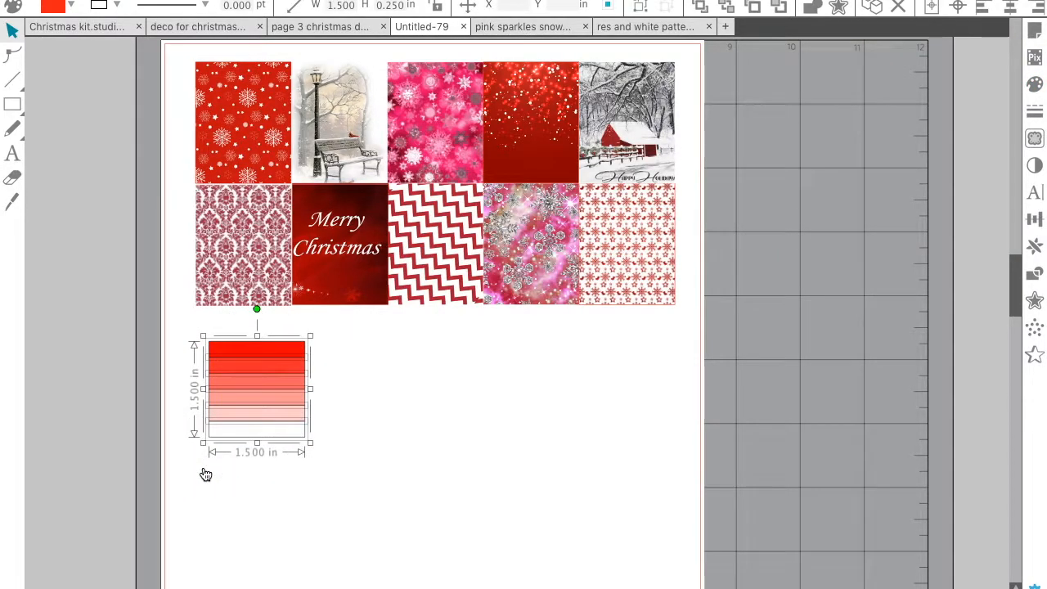
{"action": "left_click", "coordinate": [1035, 247]}
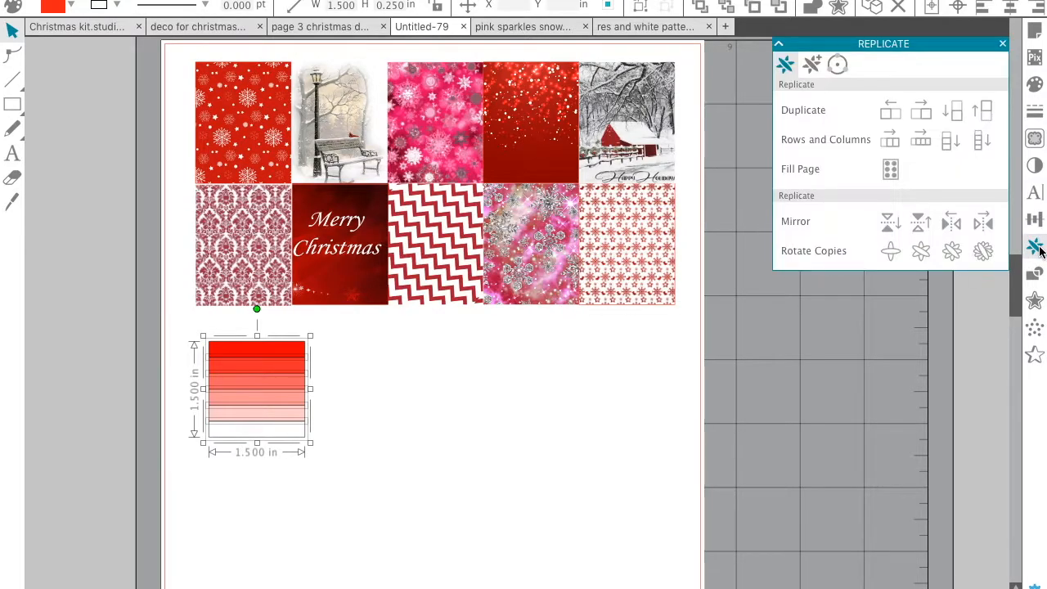
{"action": "left_click", "coordinate": [927, 115]}
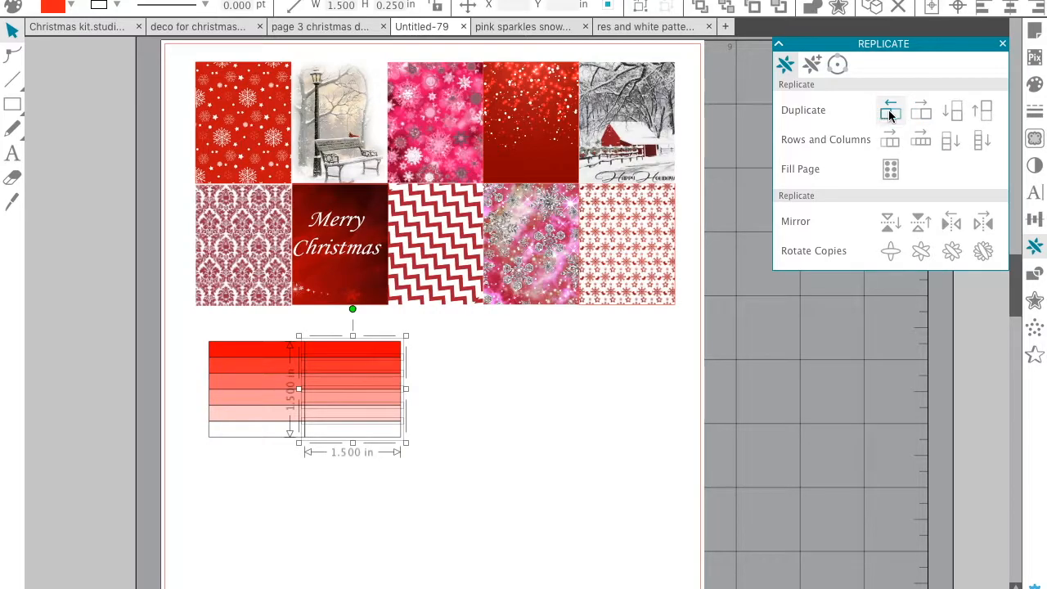
{"action": "left_click", "coordinate": [926, 114]}
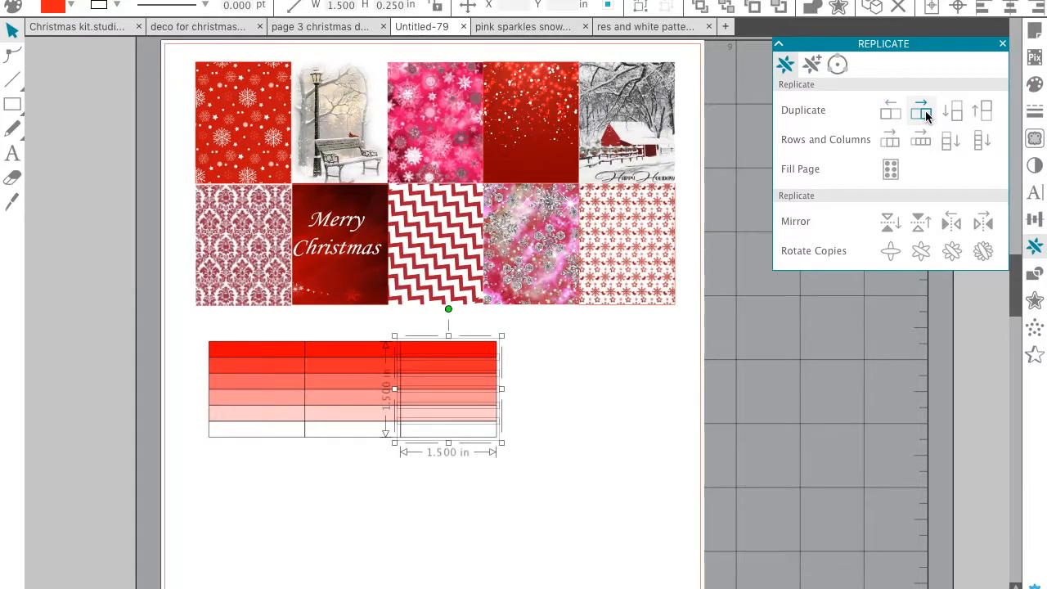
{"action": "left_click", "coordinate": [926, 114]}
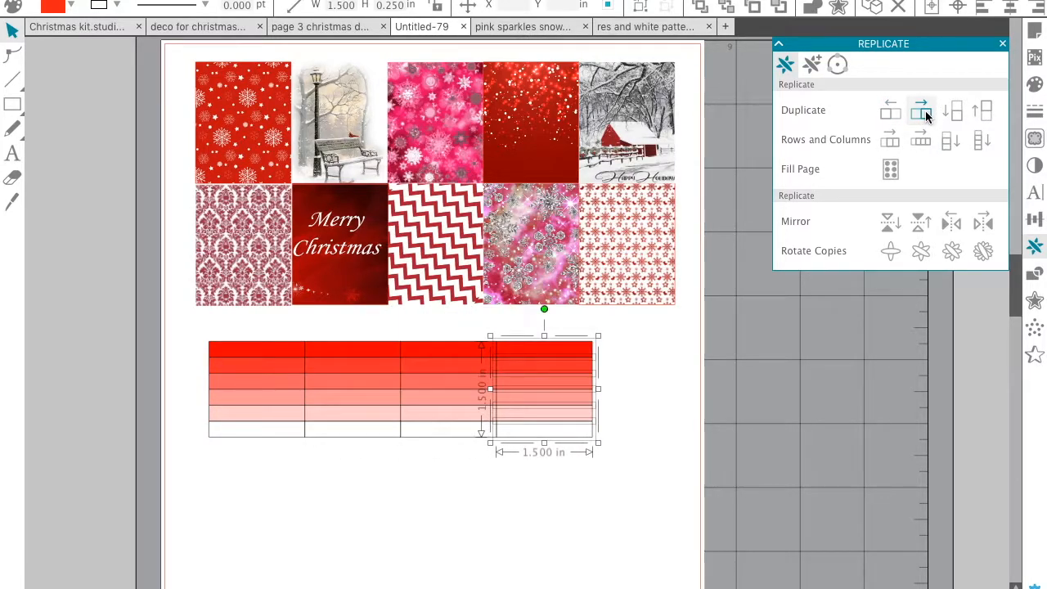
{"action": "left_click", "coordinate": [665, 471]}
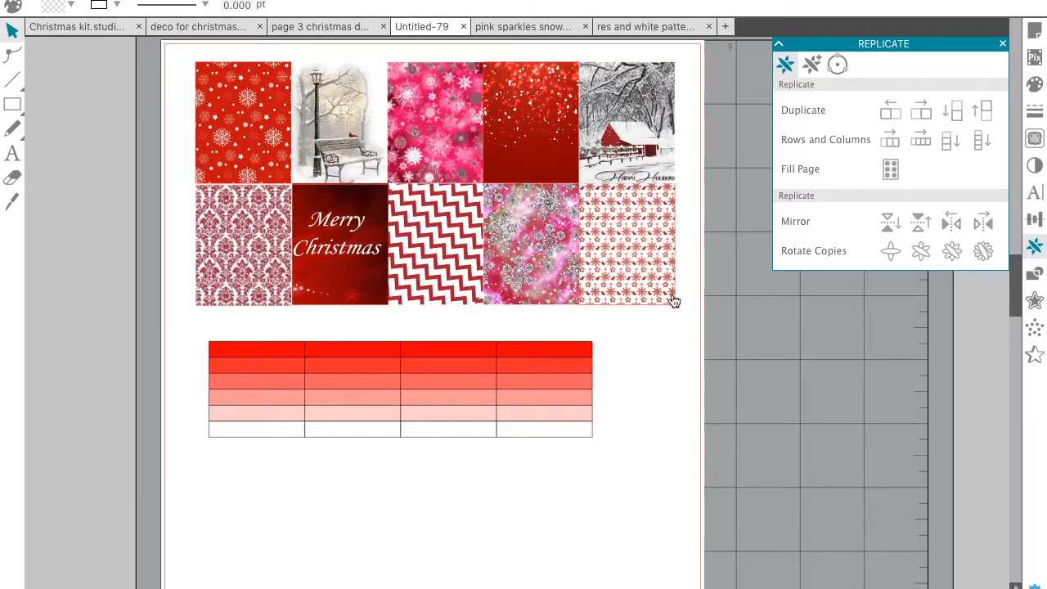
{"action": "left_click", "coordinate": [1003, 42]}
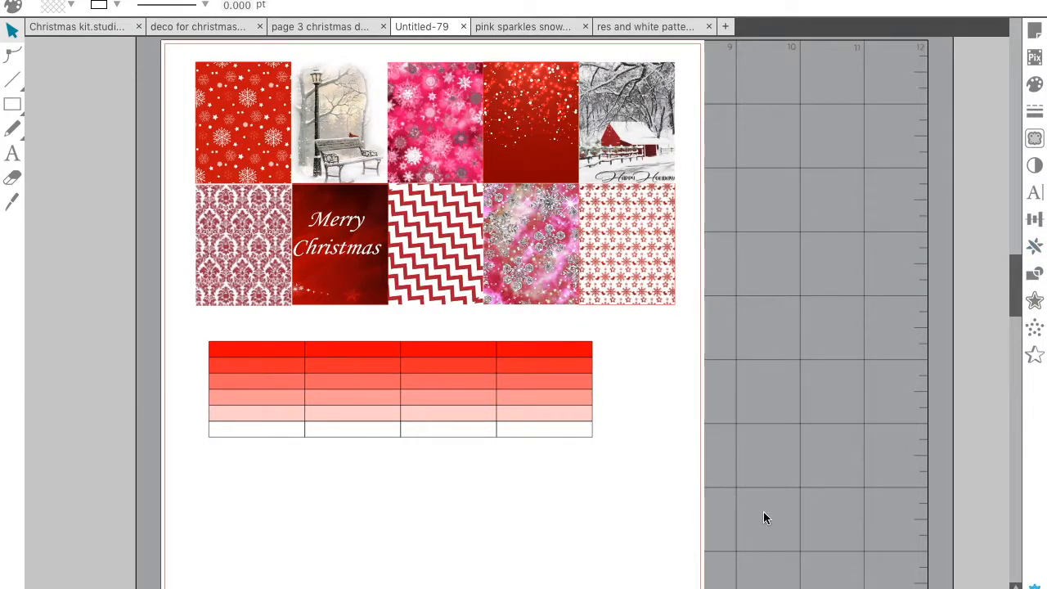
Step: Add the text "TO DO" in the Lucida Grande font over the top row of strips
{"action": "left_click", "coordinate": [253, 350]}
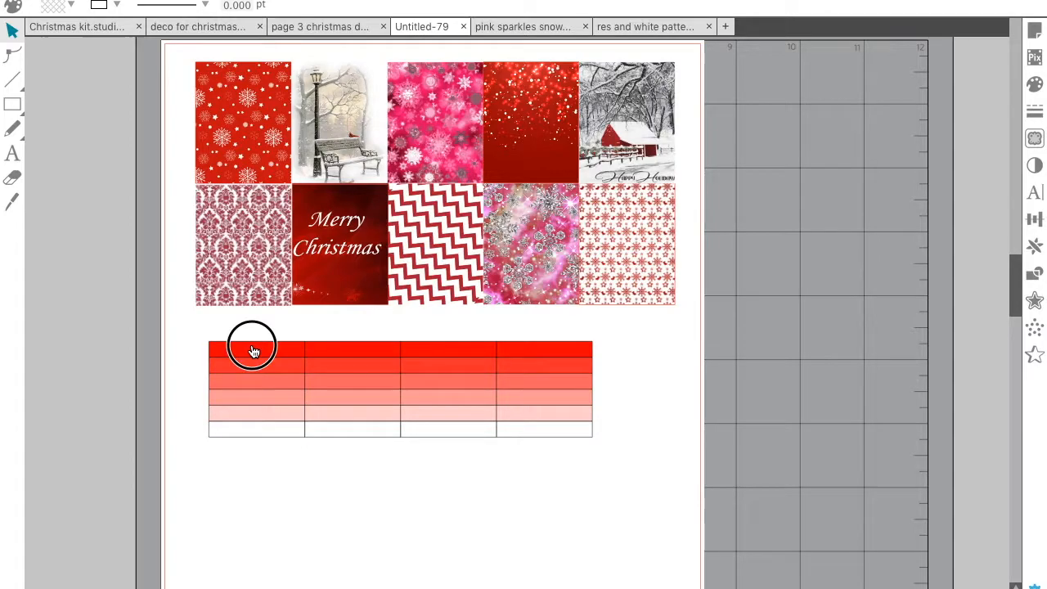
{"action": "left_click", "coordinate": [14, 154]}
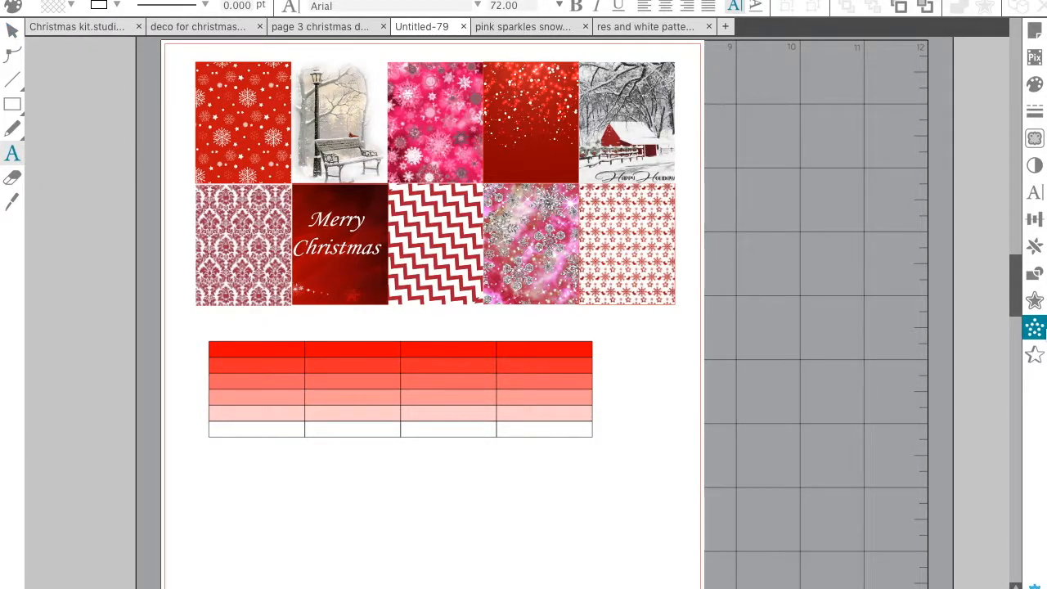
{"action": "left_click", "coordinate": [1034, 193]}
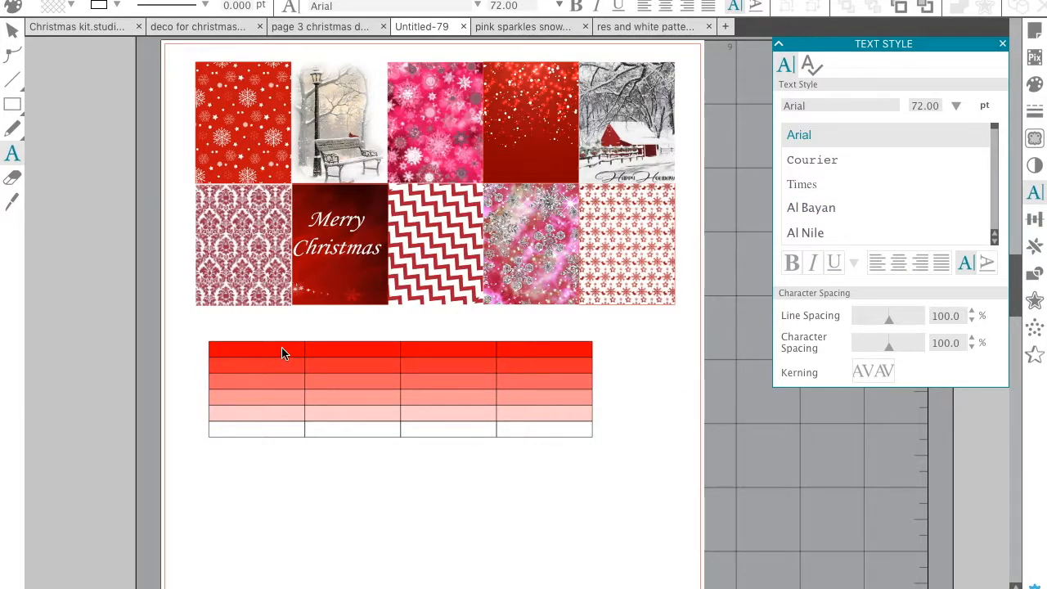
{"action": "key", "text": "v"}
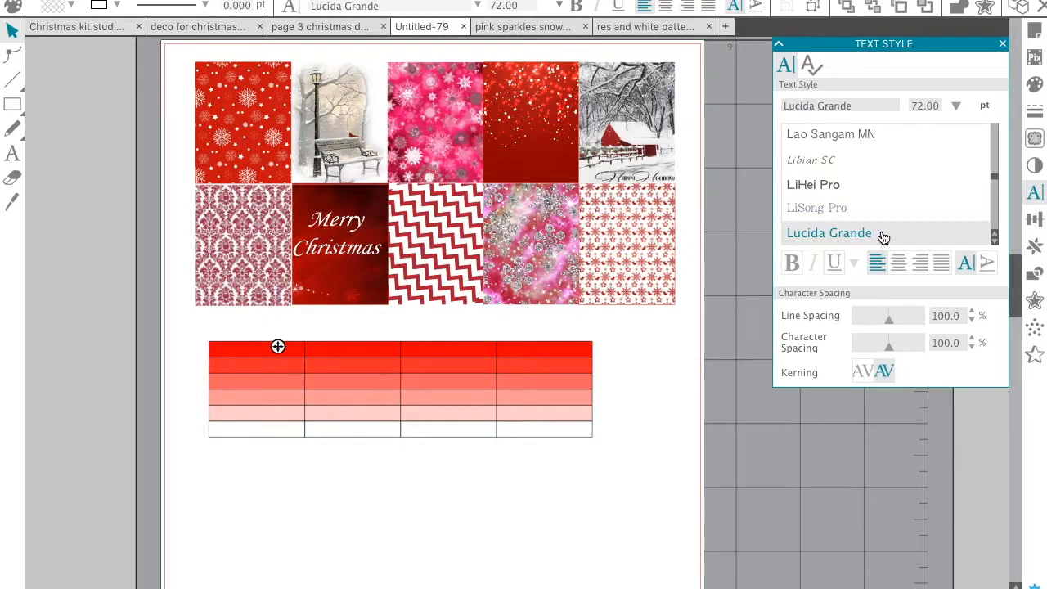
{"action": "left_click", "coordinate": [286, 327]}
{"action": "type", "text": "TO"}
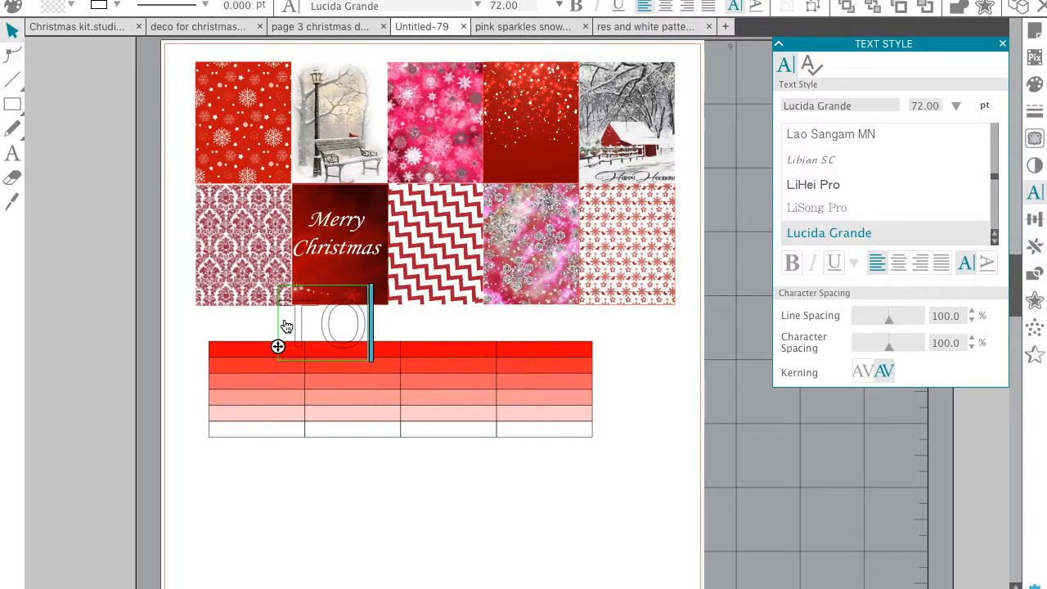
{"action": "type", "text": " DO"}
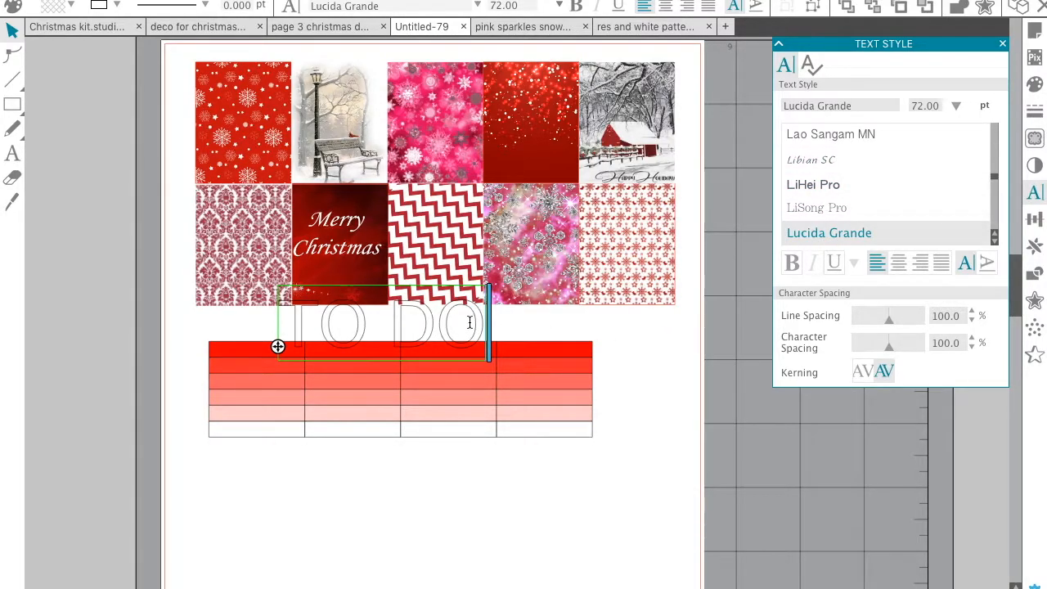
Step: Set the font size of the whole "TO DO" text to 18 pt
{"action": "left_click_drag", "start_coordinate": [483, 324], "coordinate": [268, 311]}
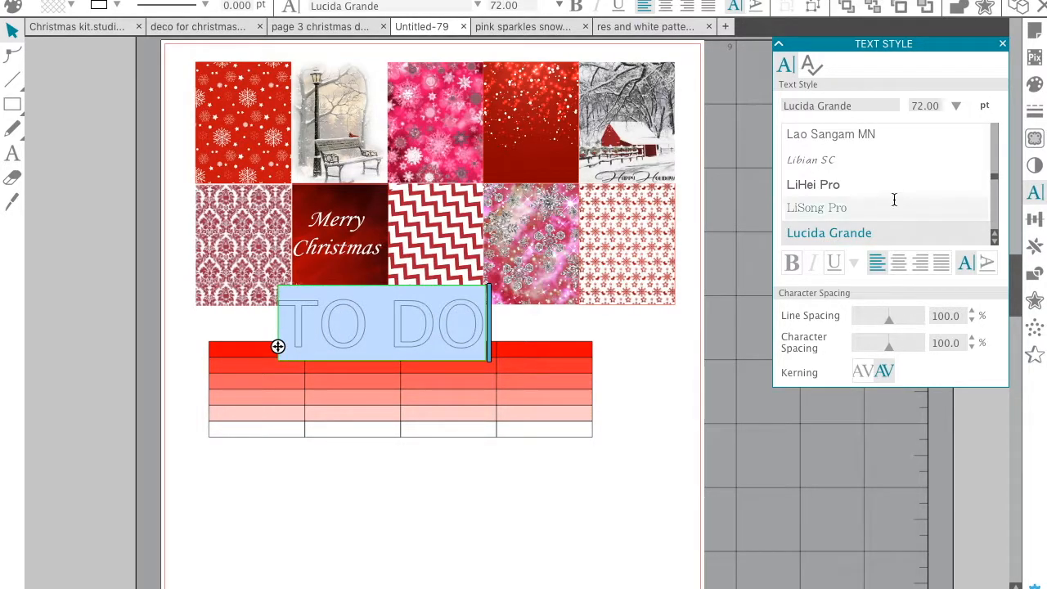
{"action": "left_click", "coordinate": [953, 109]}
{"action": "left_click_drag", "start_coordinate": [968, 149], "coordinate": [951, 178]}
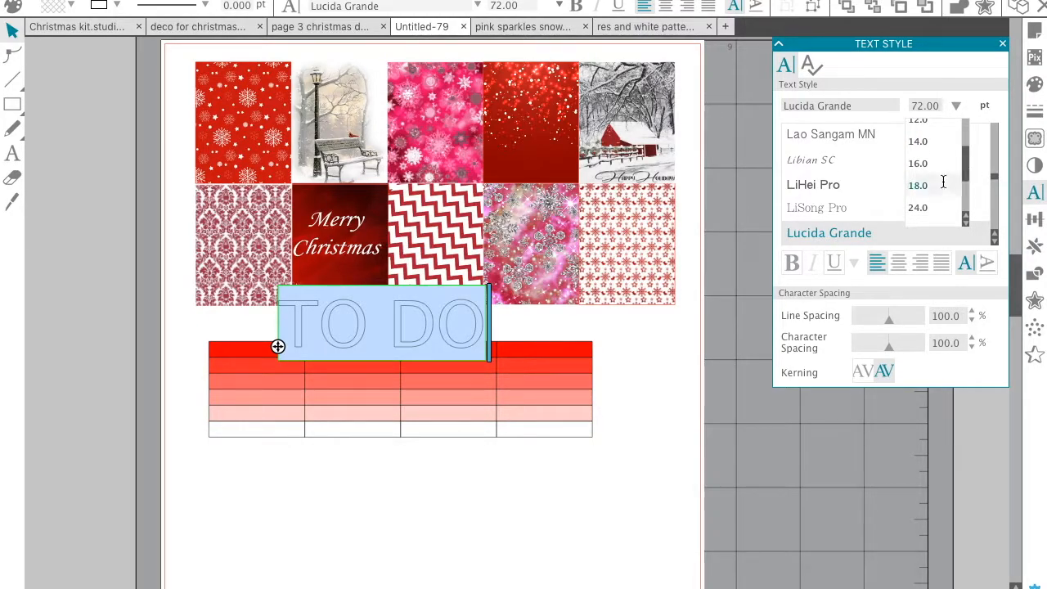
{"action": "left_click", "coordinate": [921, 185]}
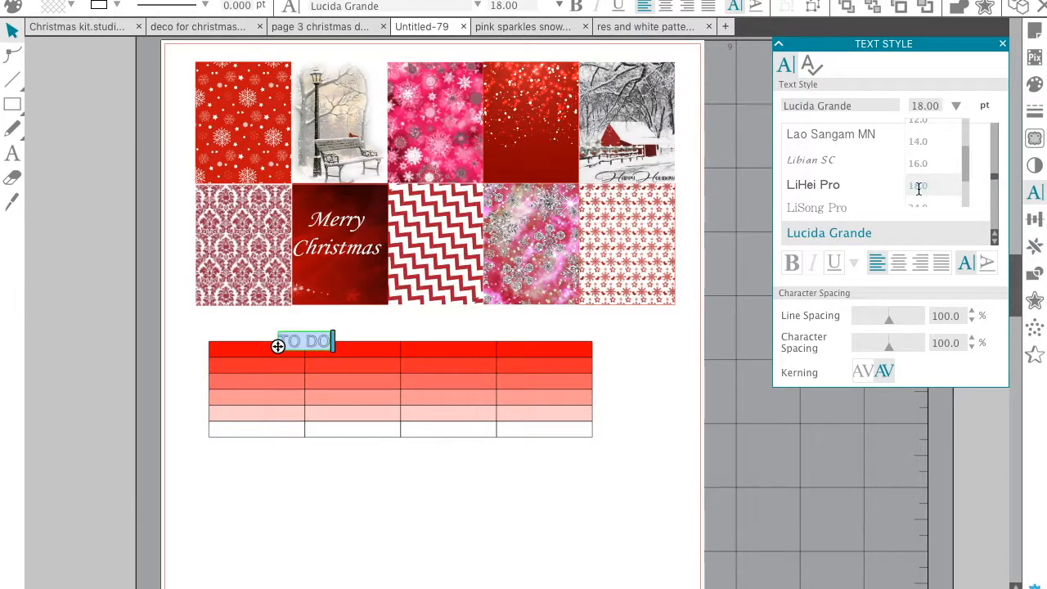
Step: Give the "TO DO" text a white fill and a white line colour
{"action": "left_click", "coordinate": [355, 325]}
{"action": "left_click", "coordinate": [320, 344]}
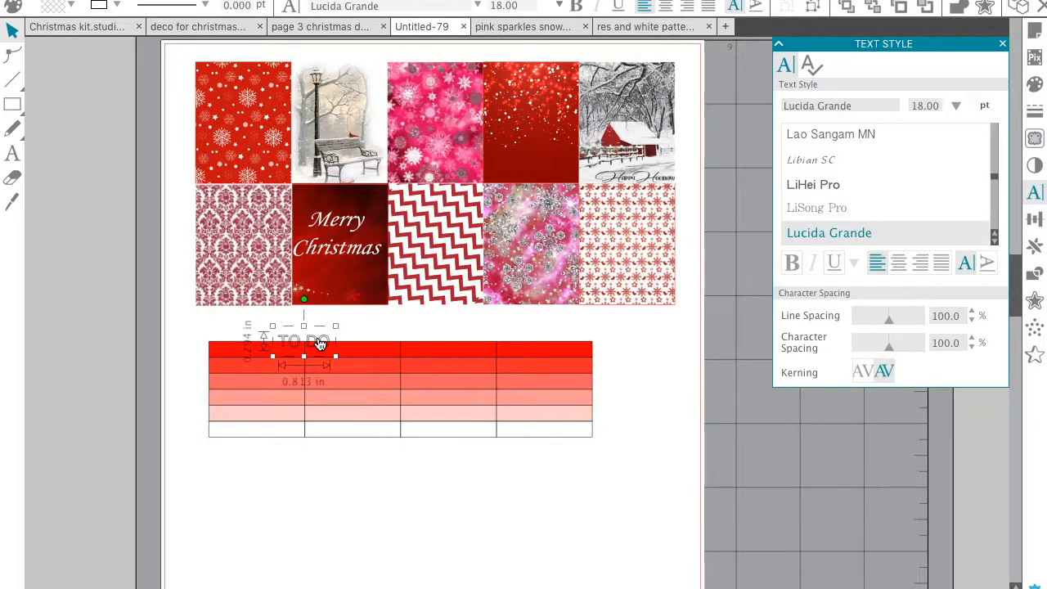
{"action": "left_click_drag", "start_coordinate": [328, 340], "coordinate": [277, 341]}
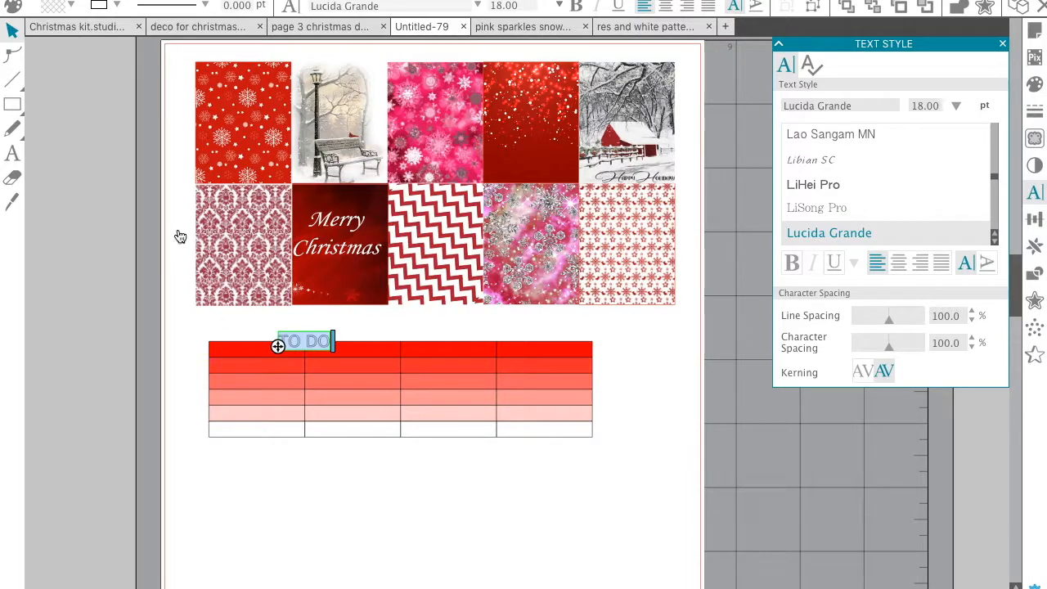
{"action": "left_click", "coordinate": [69, 7]}
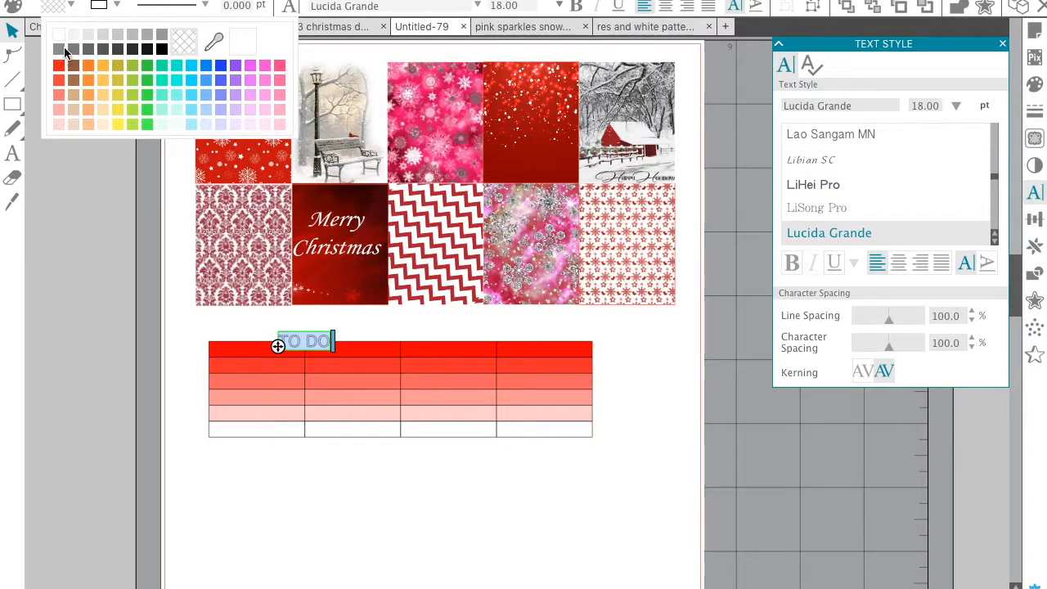
{"action": "left_click", "coordinate": [103, 6]}
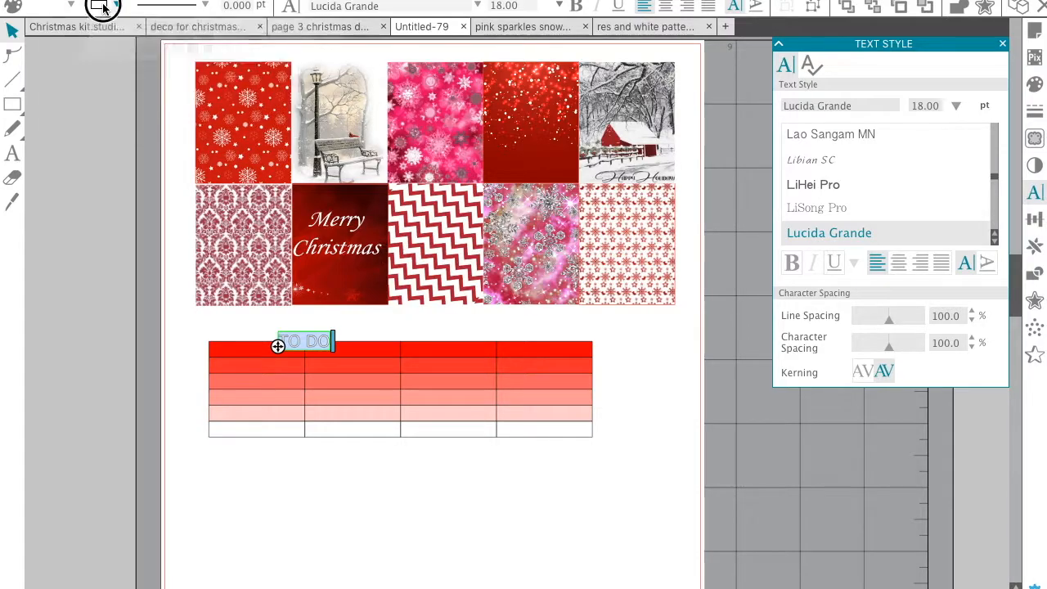
{"action": "left_click", "coordinate": [104, 36]}
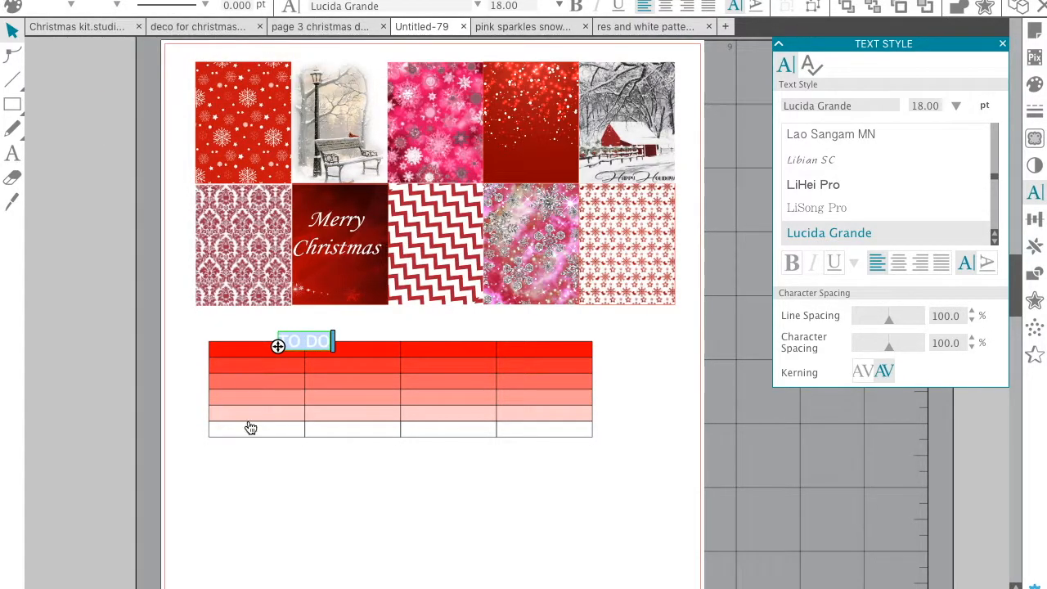
Step: Move the "TO DO" text to the middle of the first column's top strip and deselect it
{"action": "left_click", "coordinate": [323, 480]}
{"action": "left_click_drag", "start_coordinate": [326, 340], "coordinate": [276, 348]}
{"action": "left_click", "coordinate": [386, 526]}
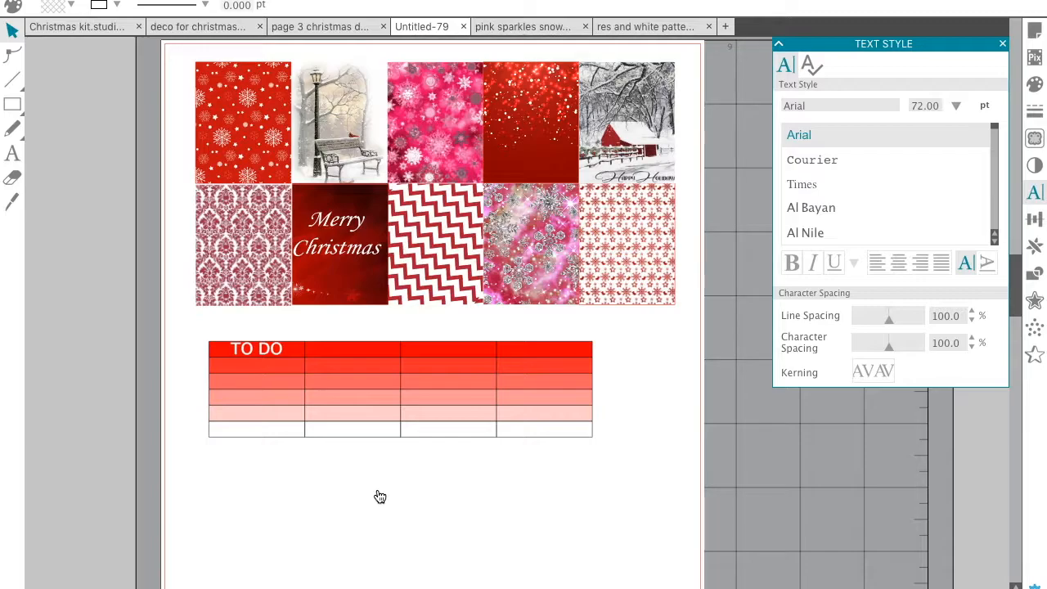
Step: Add the text "NOTES" in Lucida Grande over the second column's top strip and set its size to 18 pt
{"action": "left_click", "coordinate": [356, 351]}
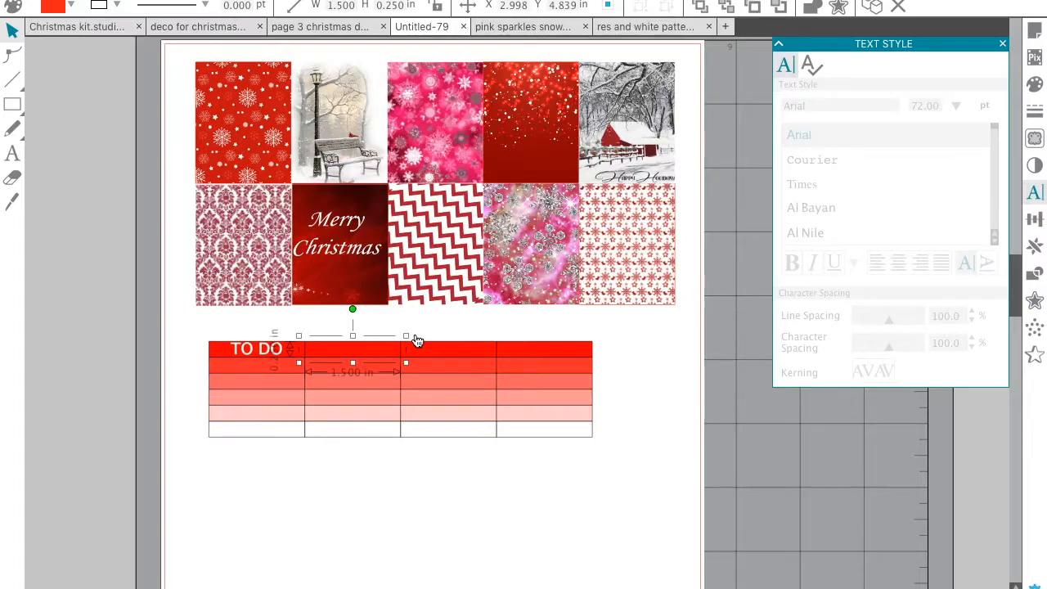
{"action": "left_click", "coordinate": [13, 154]}
{"action": "left_click", "coordinate": [357, 349]}
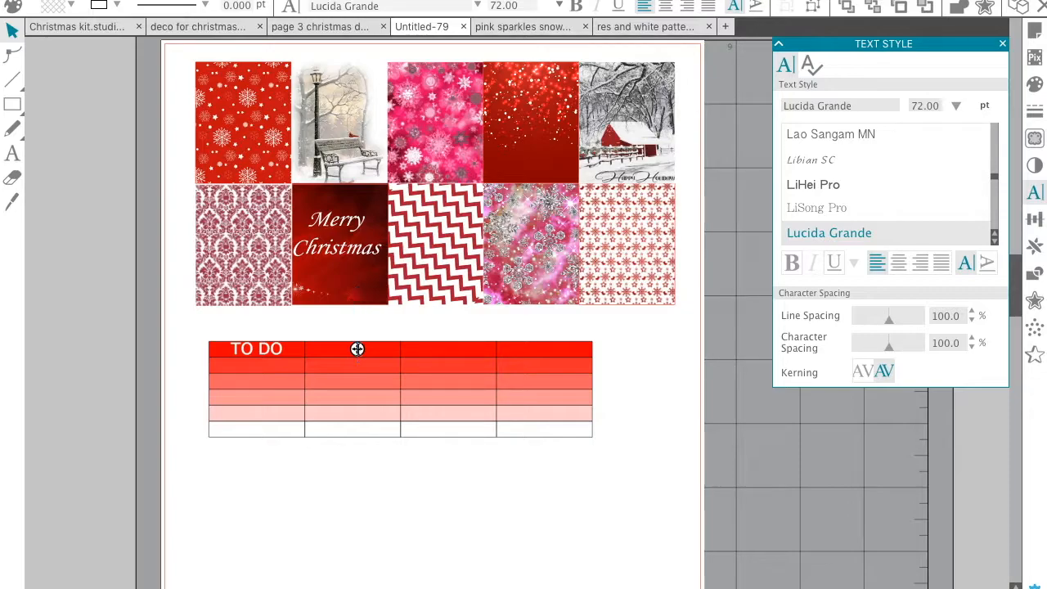
{"action": "type", "text": "NOTES"}
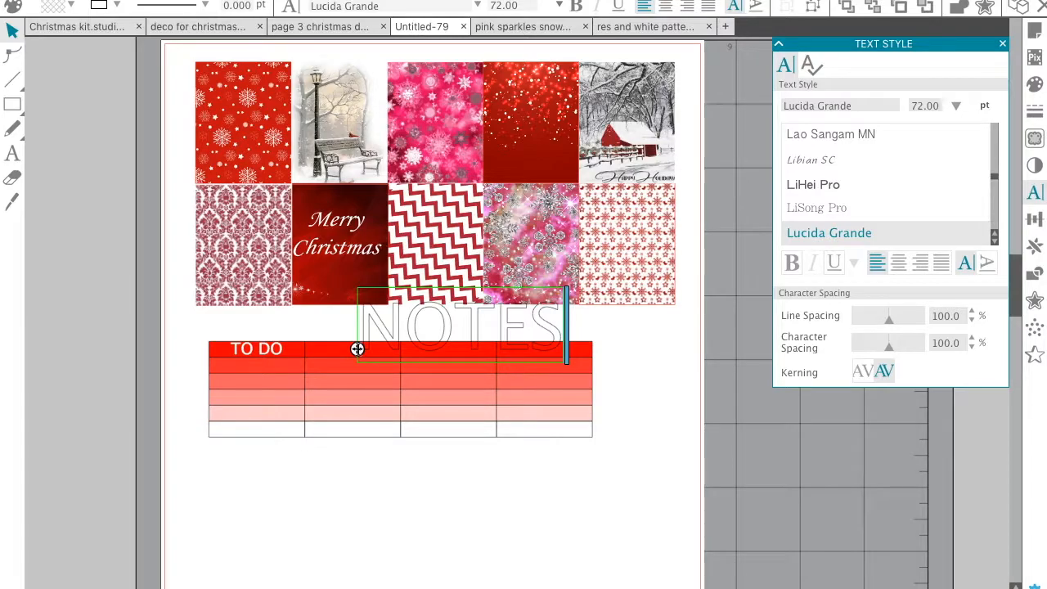
{"action": "left_click_drag", "start_coordinate": [561, 326], "coordinate": [360, 327]}
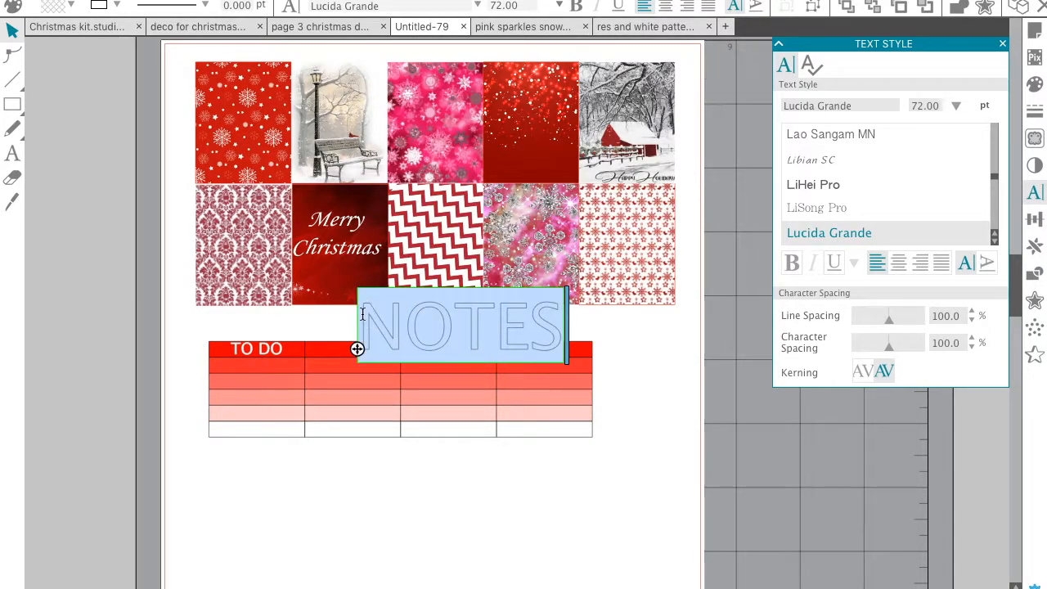
{"action": "left_click", "coordinate": [957, 112]}
{"action": "left_click", "coordinate": [926, 178]}
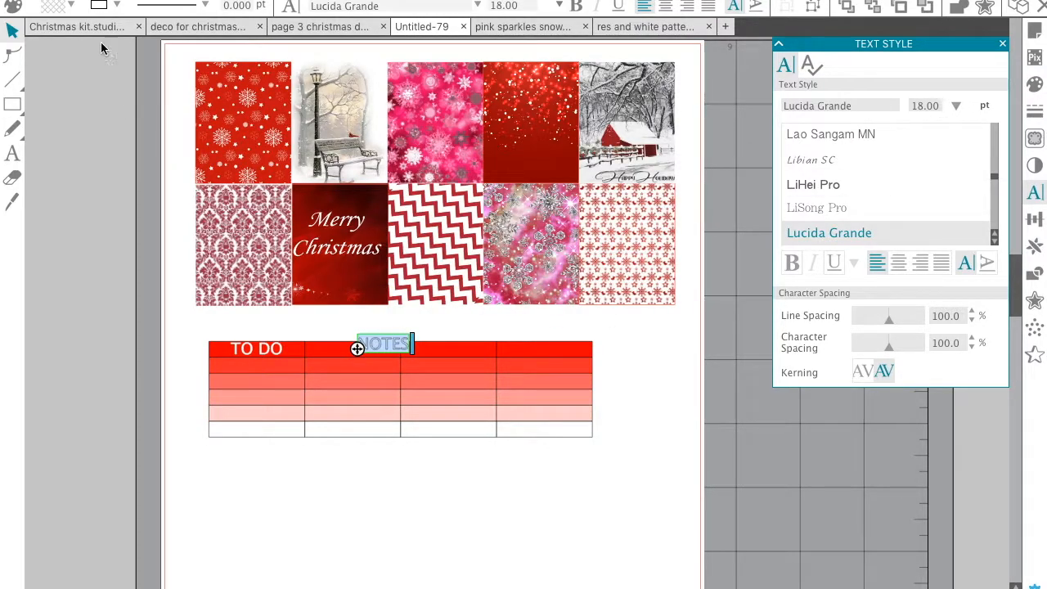
Step: Give the "NOTES" text a white fill and line, and centre it in the second column's top strip
{"action": "left_click", "coordinate": [65, 4]}
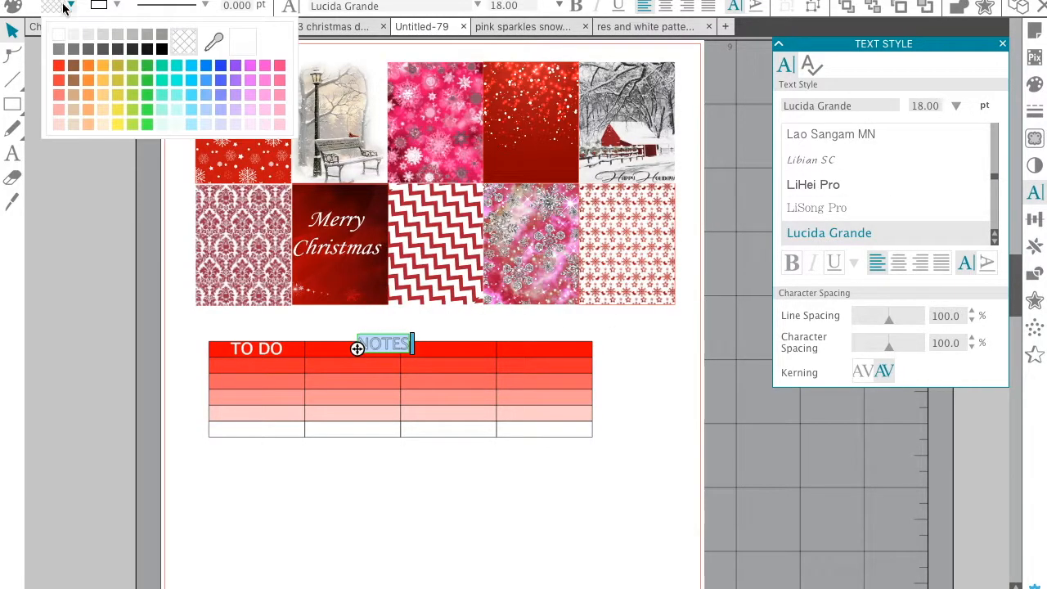
{"action": "left_click", "coordinate": [109, 5]}
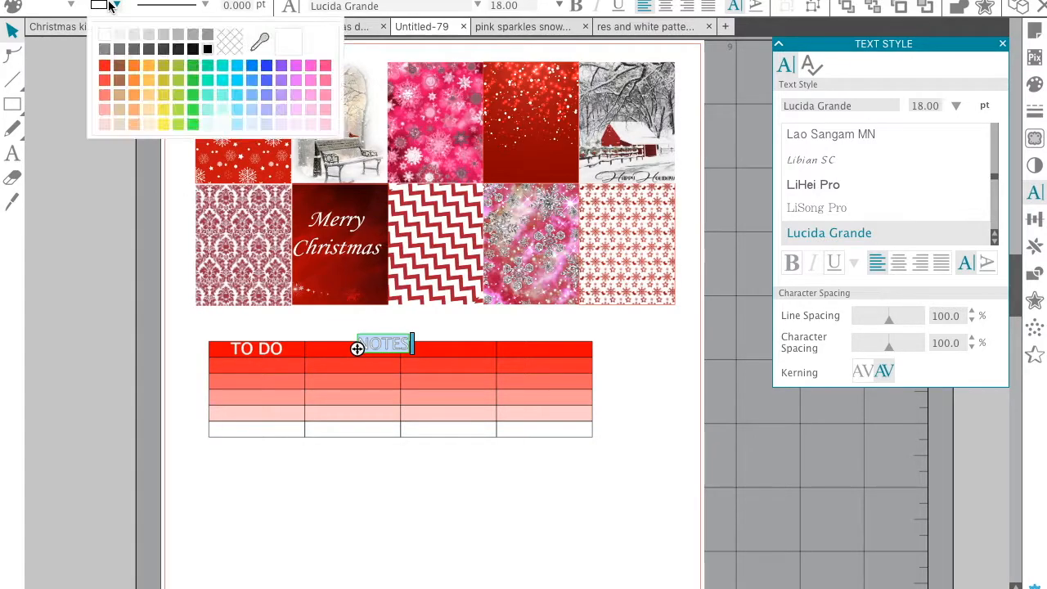
{"action": "left_click", "coordinate": [377, 487]}
{"action": "left_click_drag", "start_coordinate": [394, 342], "coordinate": [364, 348]}
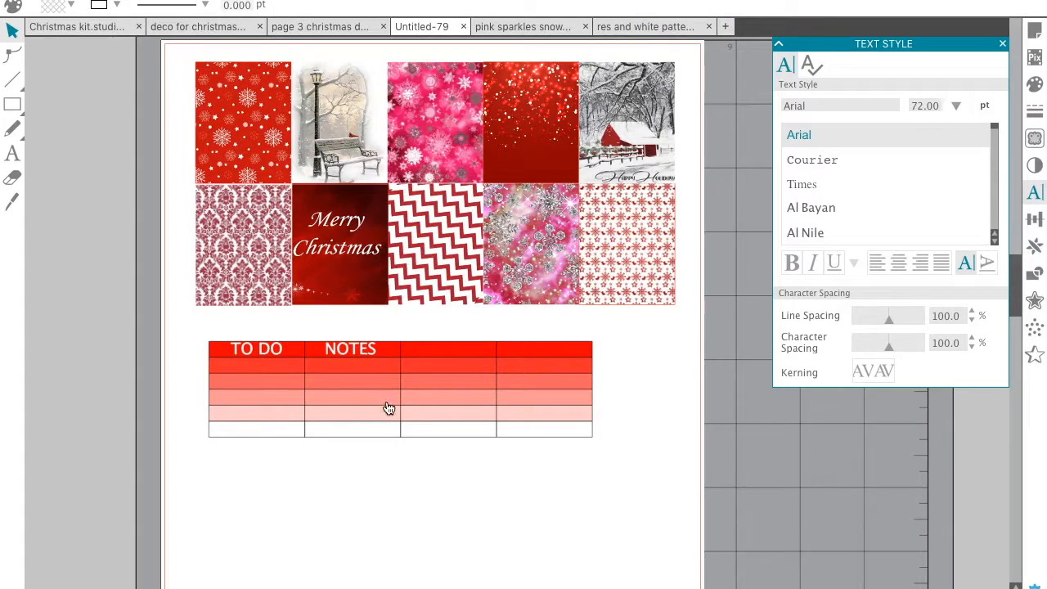
Step: Duplicate the "NOTES" text and move the copy into the fourth column's top strip
{"action": "left_click", "coordinate": [365, 352]}
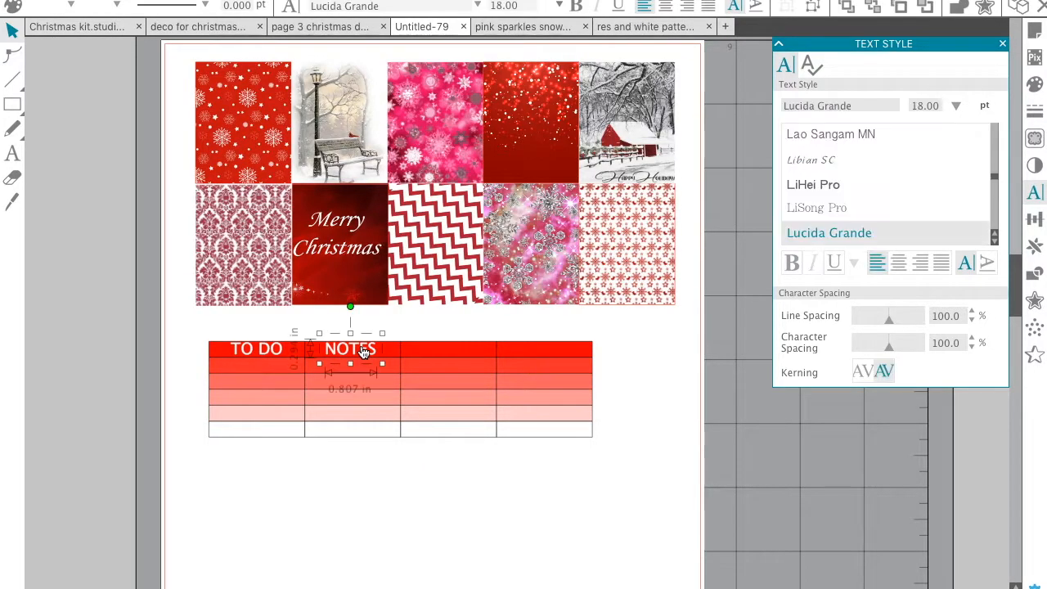
{"action": "left_click", "coordinate": [1004, 45]}
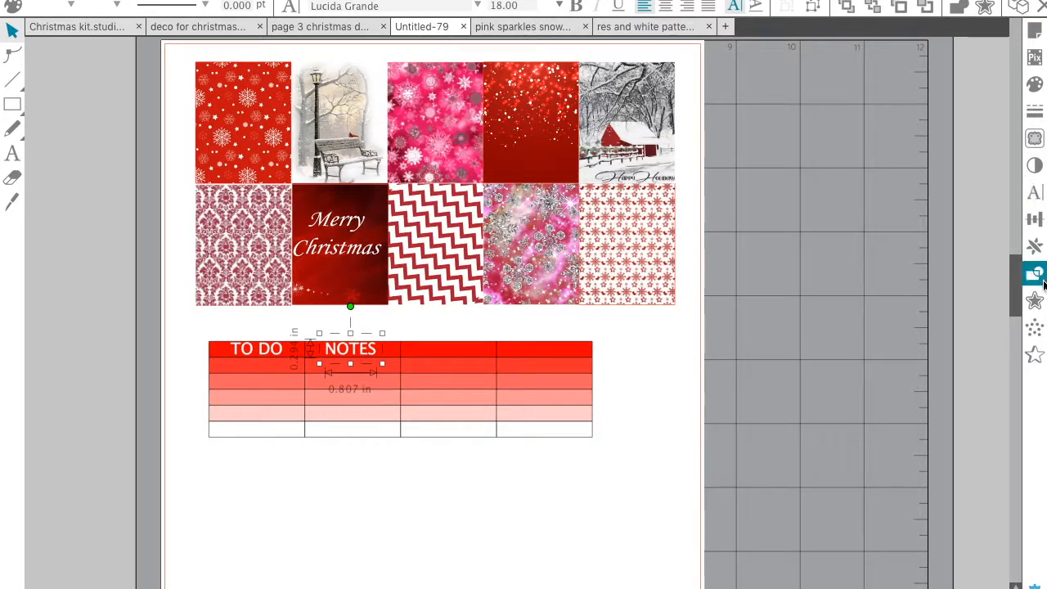
{"action": "left_click", "coordinate": [1035, 247]}
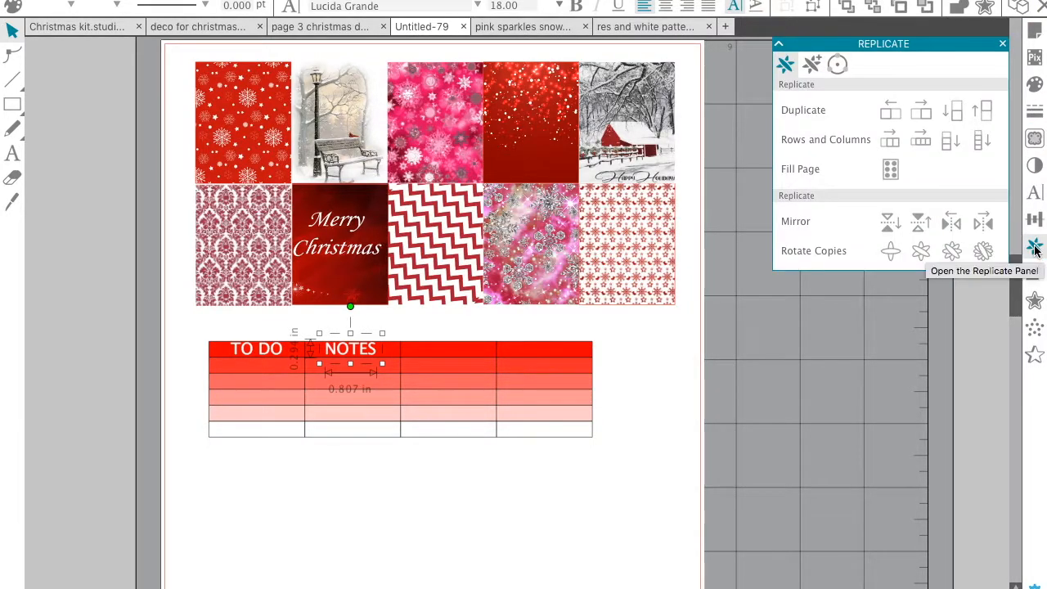
{"action": "left_click", "coordinate": [890, 116]}
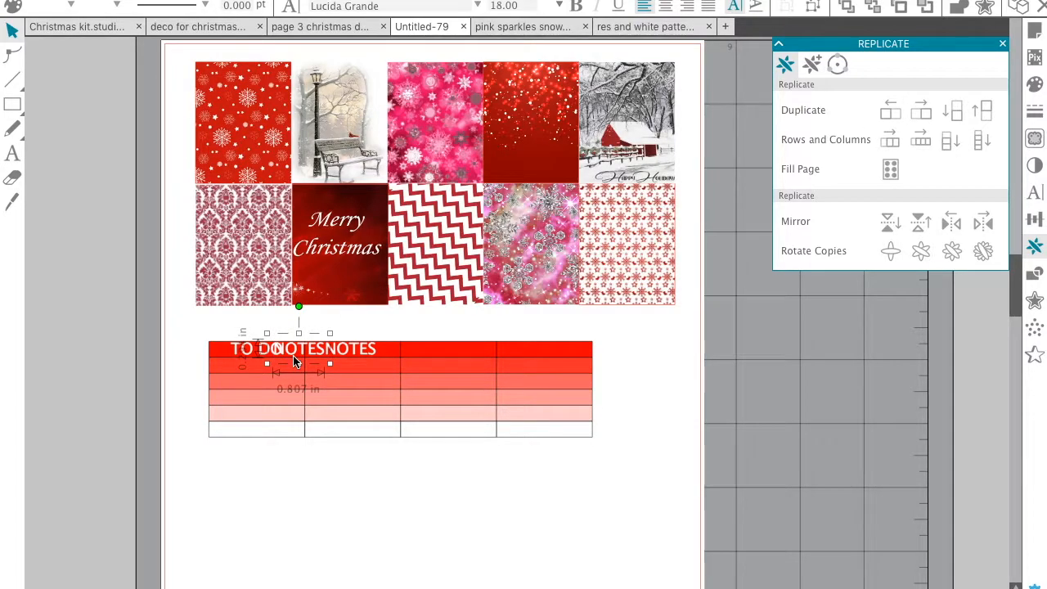
{"action": "left_click_drag", "start_coordinate": [307, 342], "coordinate": [546, 347]}
{"action": "left_click", "coordinate": [650, 339]}
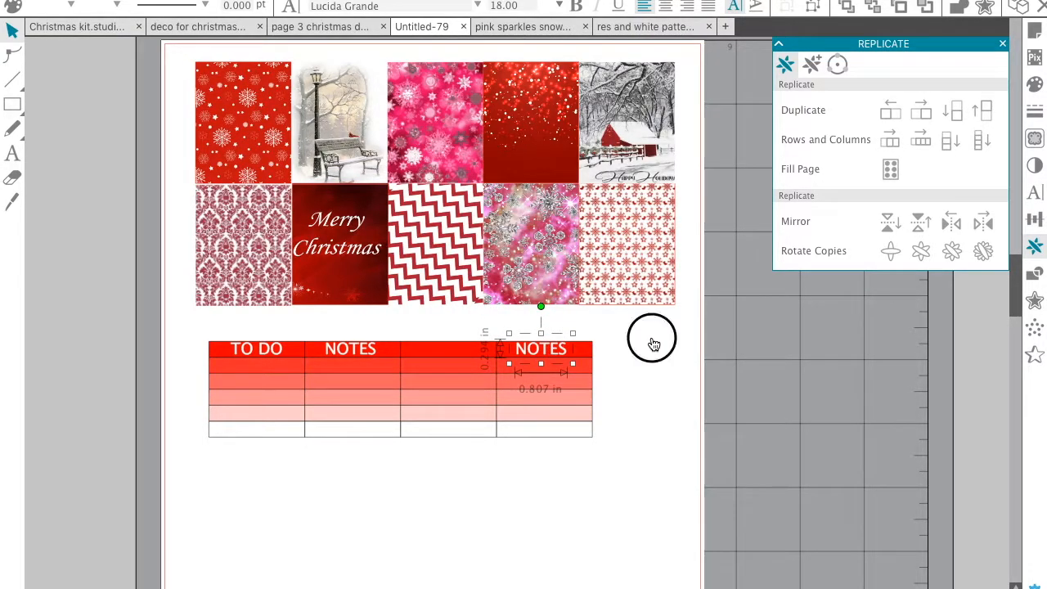
Step: Duplicate the "TO DO" text and move the copy into the third column's top strip
{"action": "left_click", "coordinate": [260, 350]}
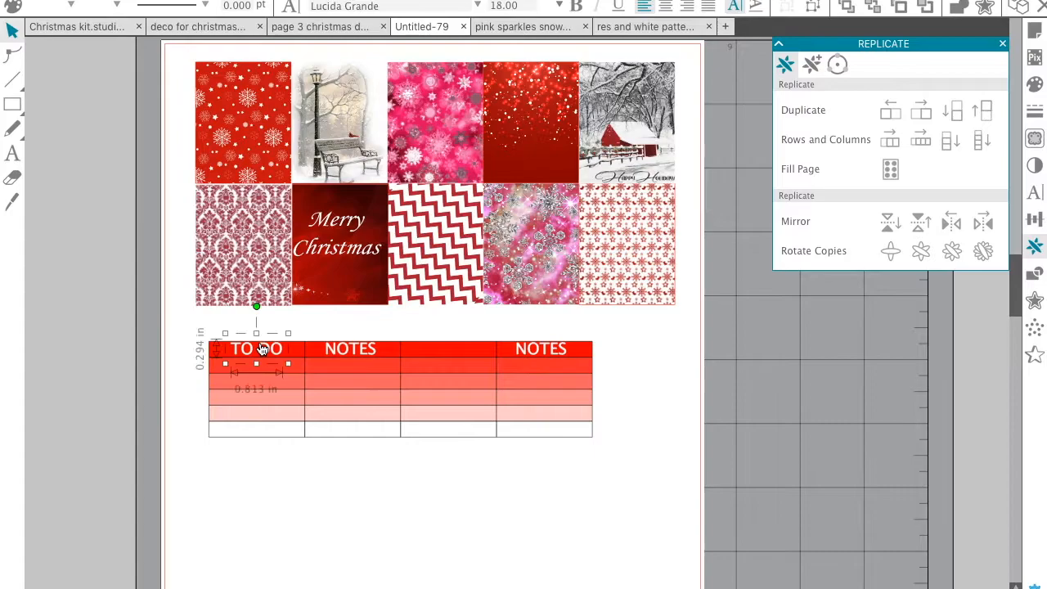
{"action": "left_click", "coordinate": [921, 109]}
{"action": "left_click_drag", "start_coordinate": [329, 350], "coordinate": [451, 349]}
{"action": "left_click", "coordinate": [520, 494]}
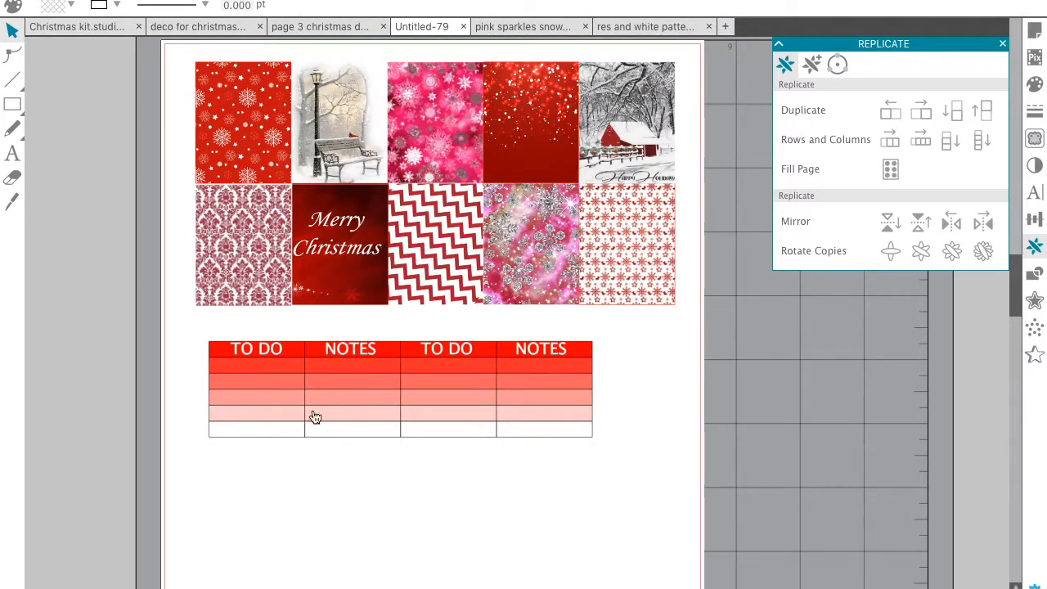
{"action": "left_click", "coordinate": [1002, 45]}
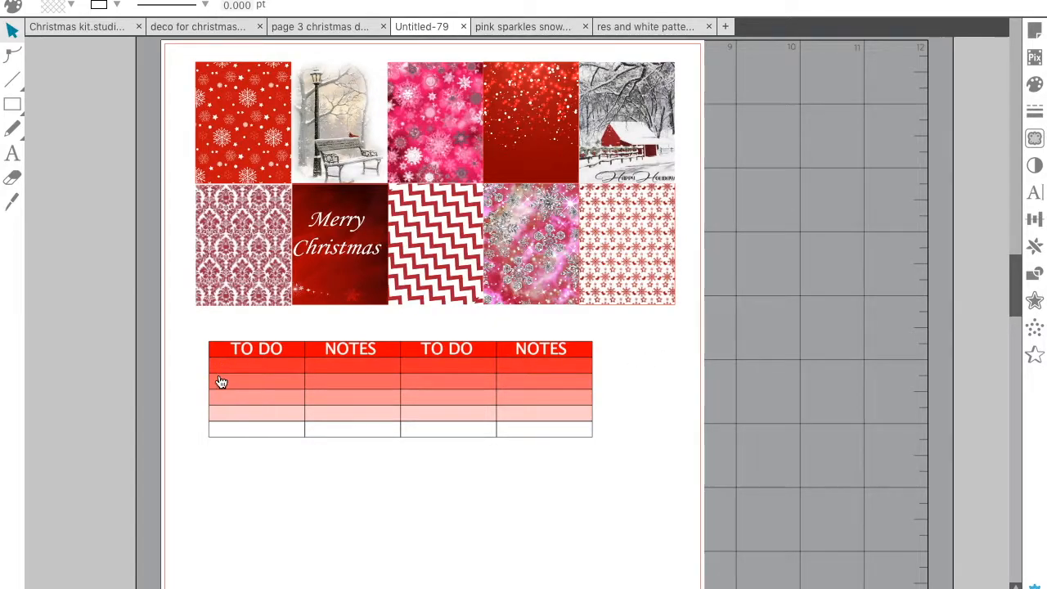
Step: Draw an ellipse about 0.2 by 0.28 in below the first column and scale it down to about 0.15 by 0.21 in
{"action": "left_click", "coordinate": [24, 119]}
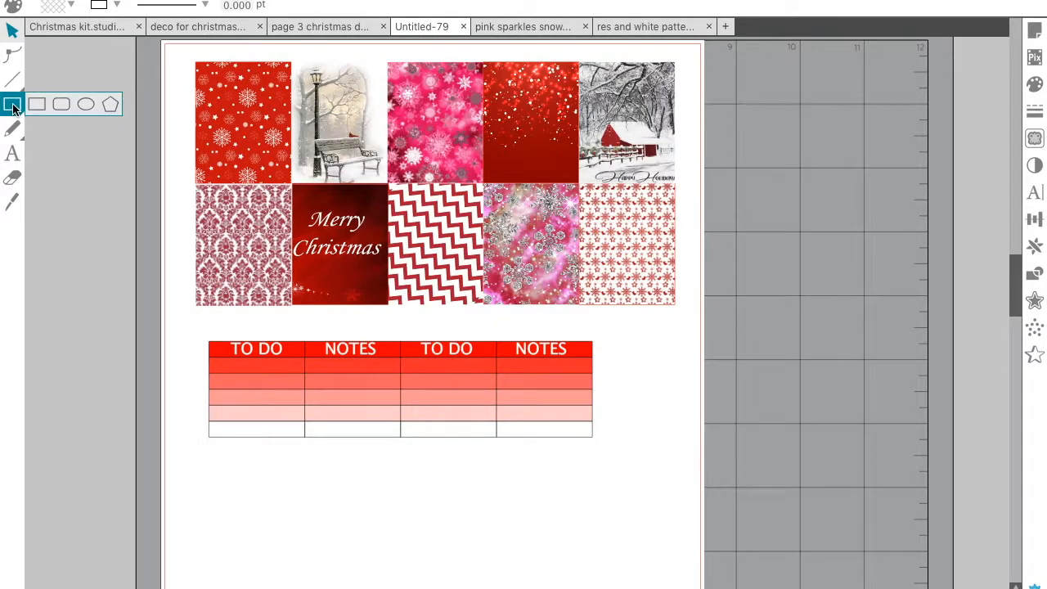
{"action": "left_click", "coordinate": [84, 106]}
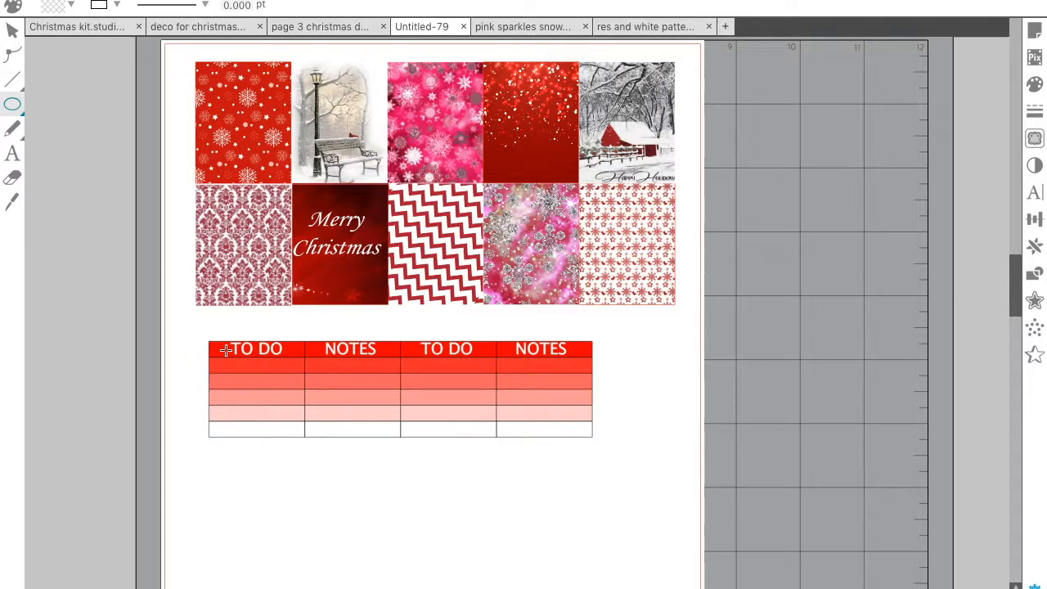
{"action": "left_click_drag", "start_coordinate": [262, 482], "coordinate": [246, 498]}
{"action": "left_click", "coordinate": [12, 31]}
{"action": "left_click", "coordinate": [255, 495]}
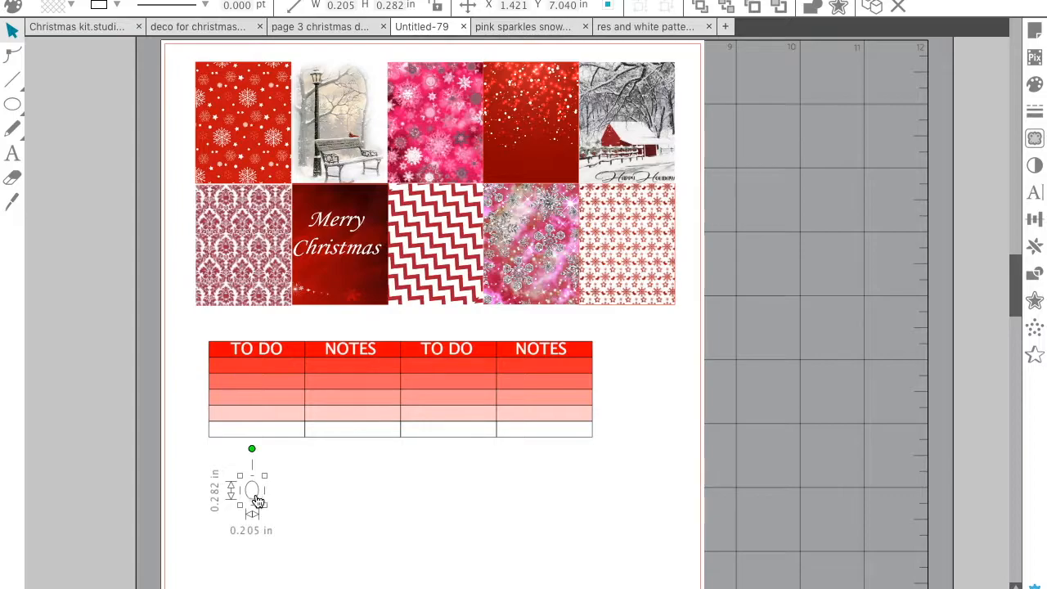
{"action": "left_click_drag", "start_coordinate": [239, 474], "coordinate": [243, 479]}
{"action": "left_click", "coordinate": [259, 501]}
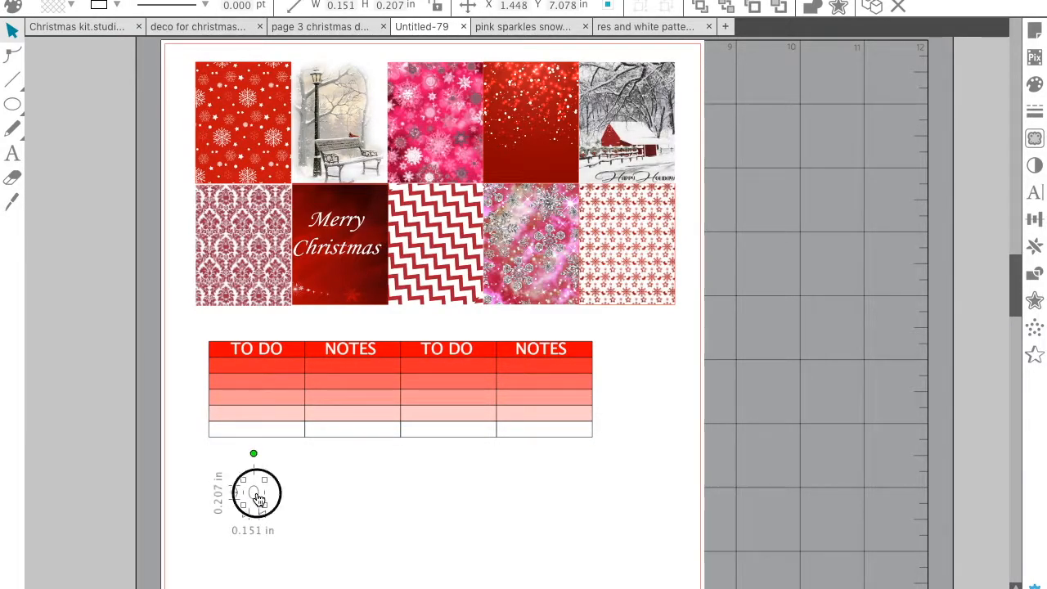
Step: Move the small ellipse closer to the first column's bottom strip and give it a white fill and line
{"action": "left_click", "coordinate": [258, 500]}
{"action": "left_click_drag", "start_coordinate": [258, 499], "coordinate": [234, 474]}
{"action": "left_click", "coordinate": [70, 5]}
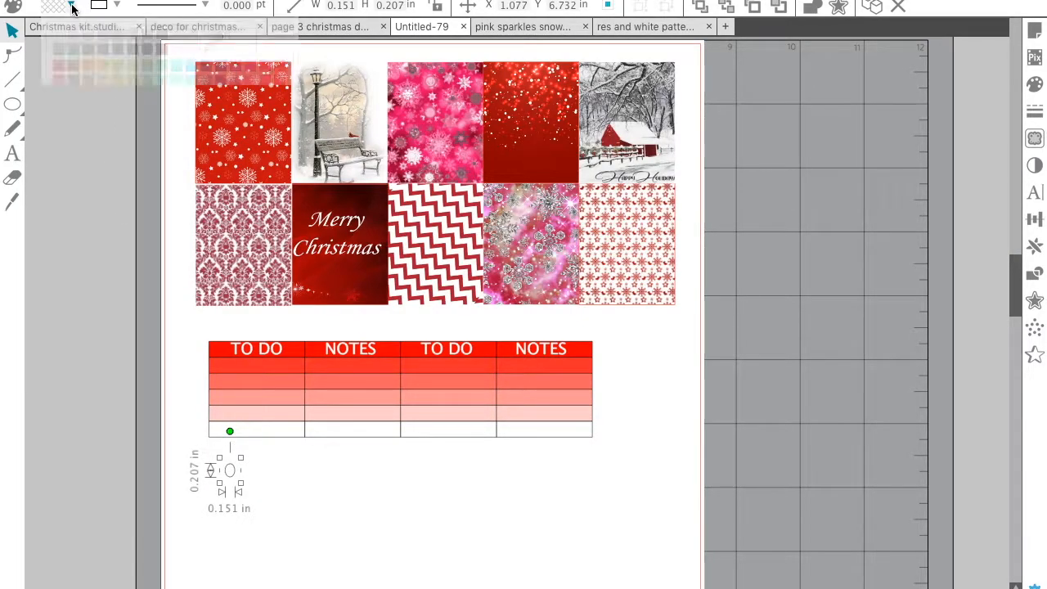
{"action": "left_click", "coordinate": [117, 6]}
{"action": "left_click", "coordinate": [106, 34]}
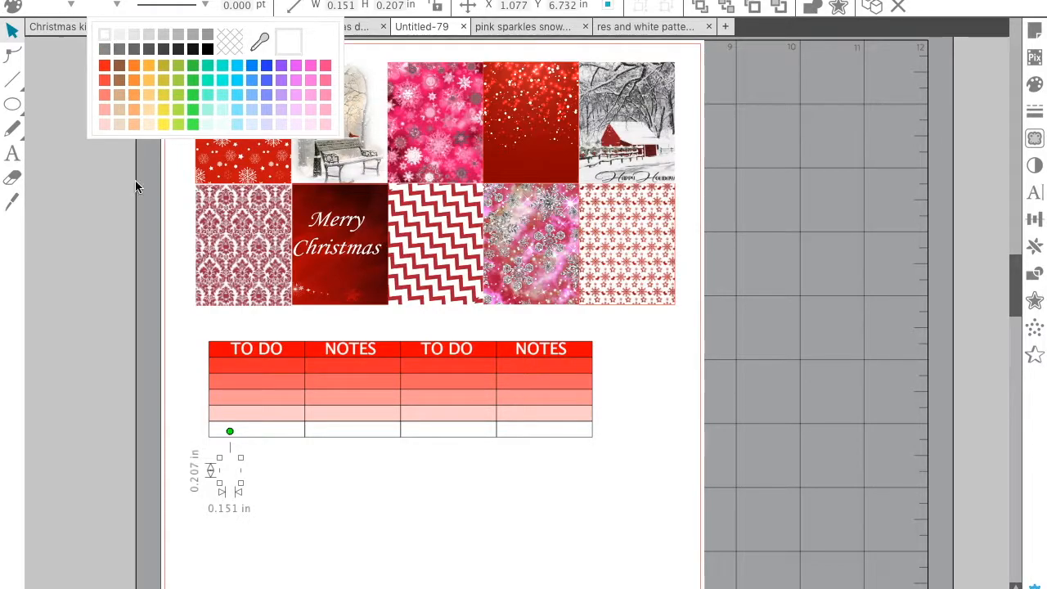
Step: Place the white ellipse near the left end of the first column's second strip
{"action": "left_click", "coordinate": [234, 474]}
{"action": "left_click_drag", "start_coordinate": [233, 474], "coordinate": [227, 369]}
{"action": "left_click", "coordinate": [231, 517]}
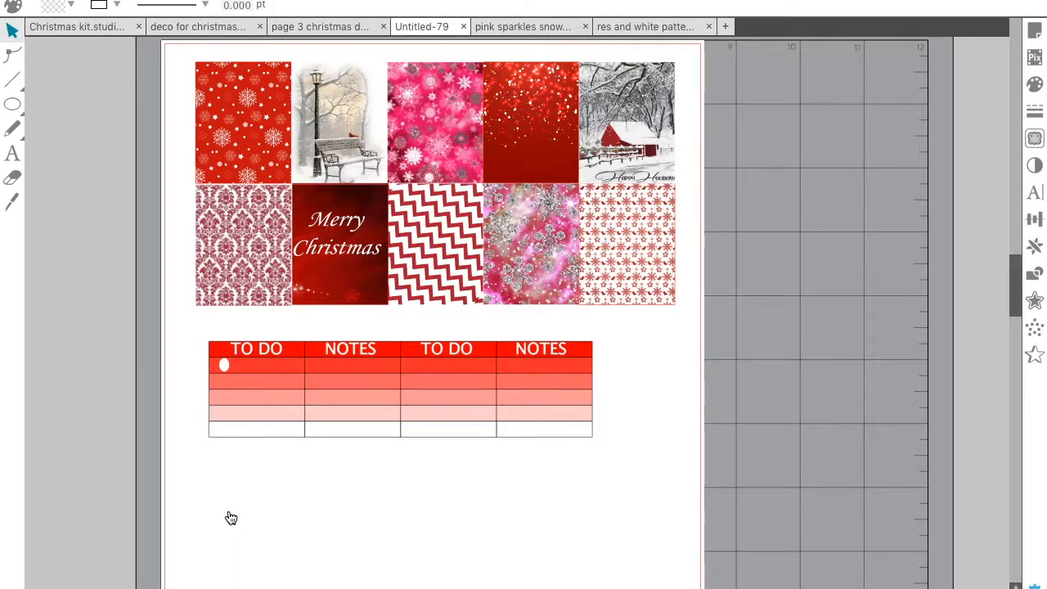
{"action": "left_click", "coordinate": [227, 369]}
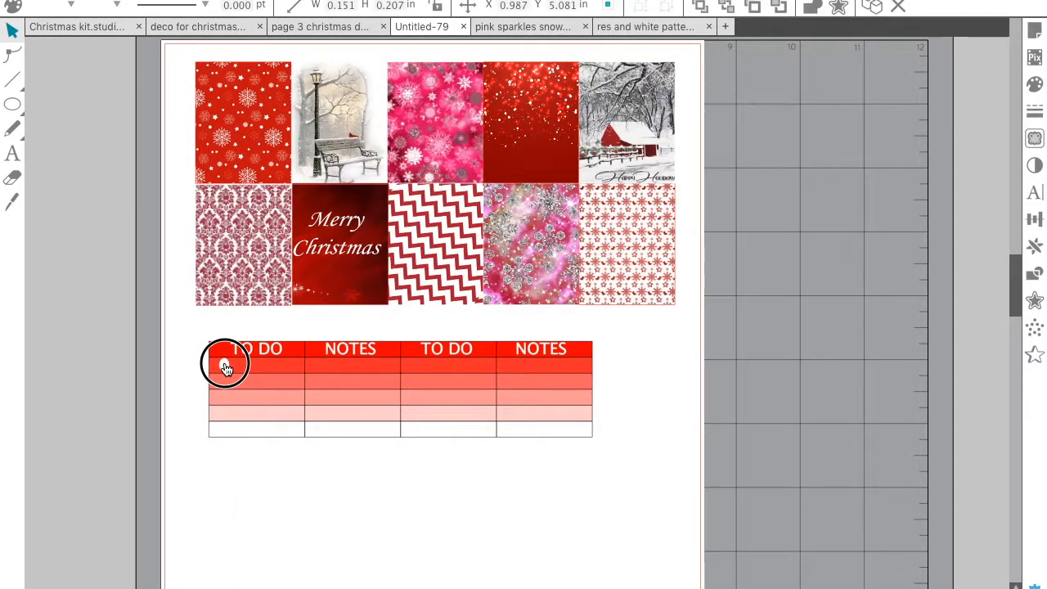
{"action": "left_click_drag", "start_coordinate": [226, 369], "coordinate": [220, 369]}
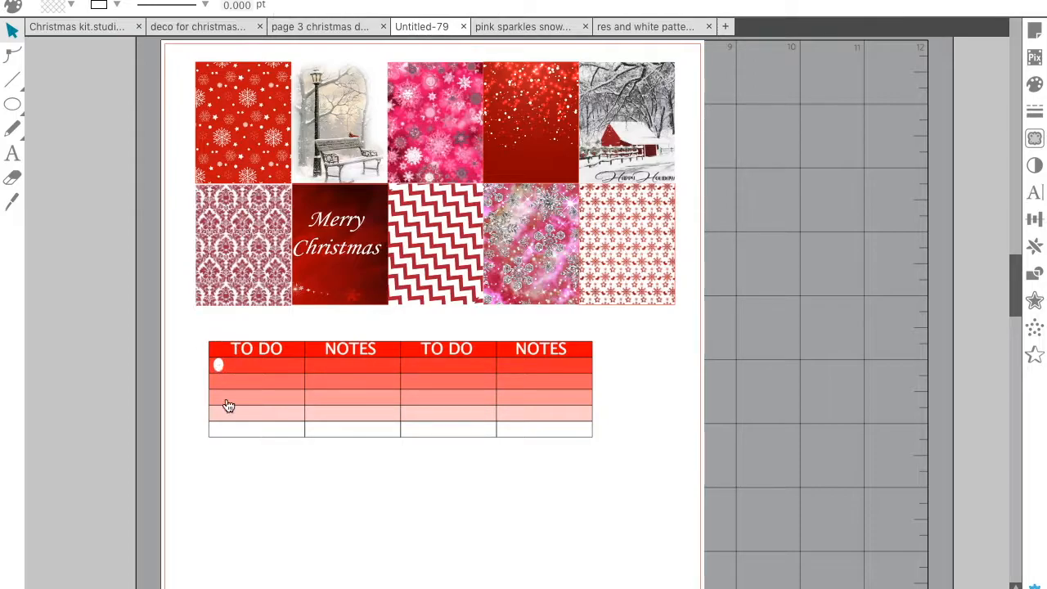
Step: Duplicate the white ellipse and place the copy at the left end of the second column's second strip
{"action": "left_click", "coordinate": [219, 367]}
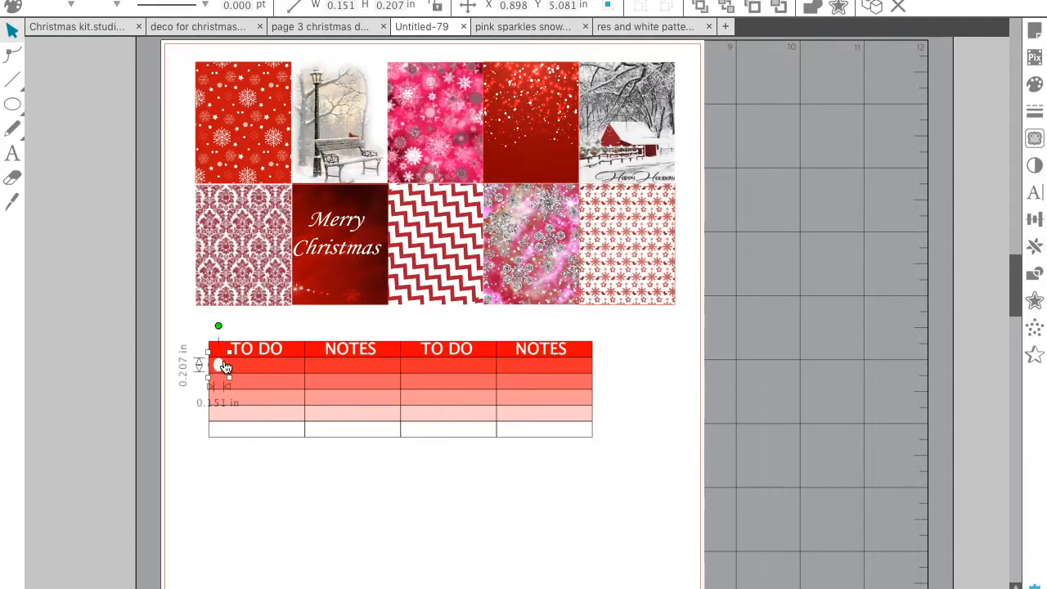
{"action": "left_click", "coordinate": [872, 8]}
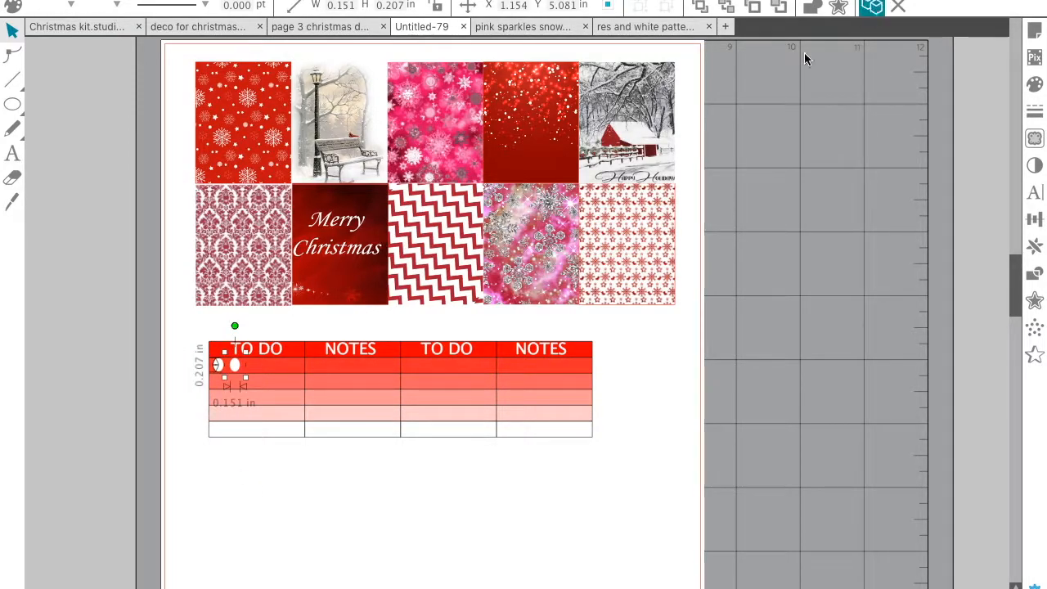
{"action": "left_click_drag", "start_coordinate": [234, 365], "coordinate": [313, 366]}
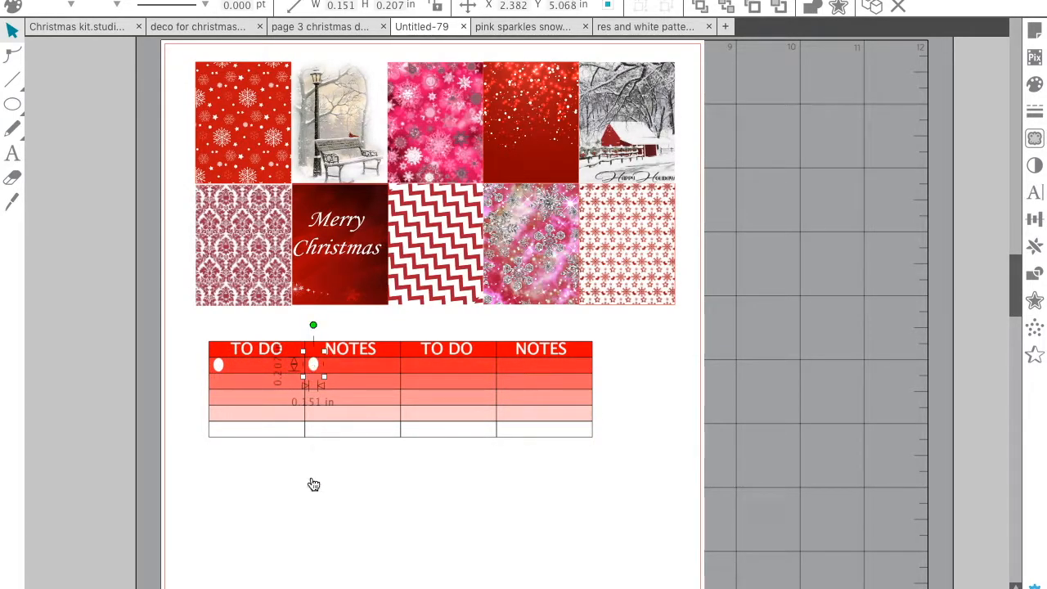
{"action": "left_click", "coordinate": [314, 484]}
{"action": "left_click", "coordinate": [314, 369]}
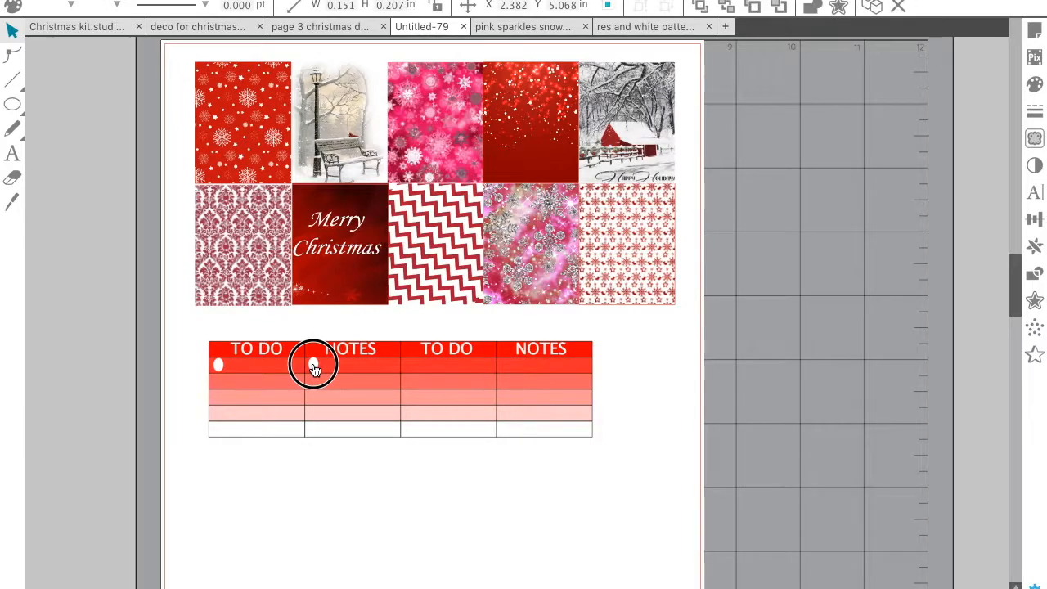
Step: Duplicate the second column's white ellipse and place the copy at the start of the third column's second strip
{"action": "left_click", "coordinate": [320, 521]}
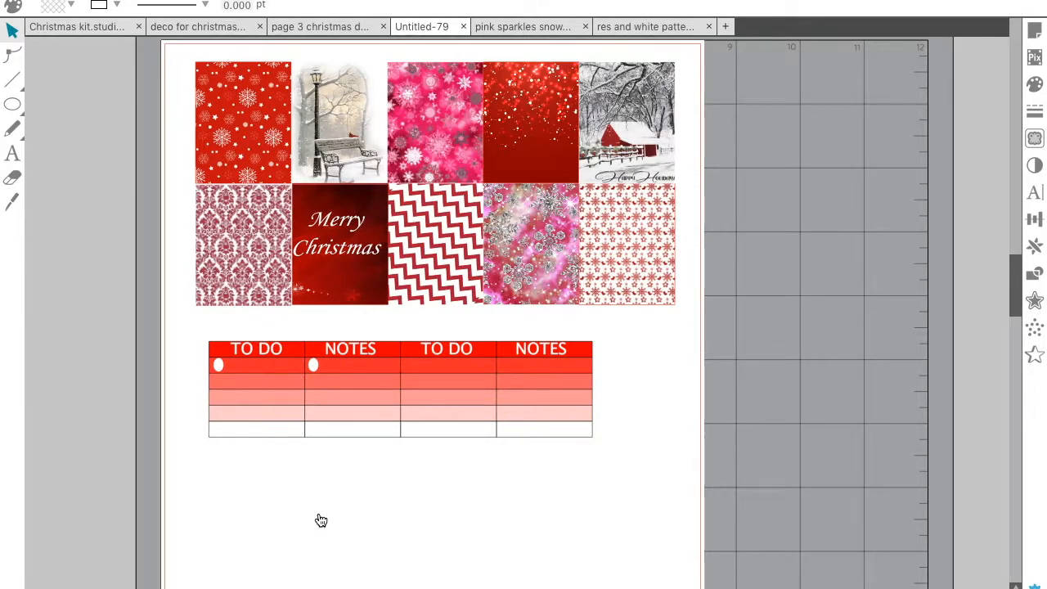
{"action": "left_click", "coordinate": [313, 365]}
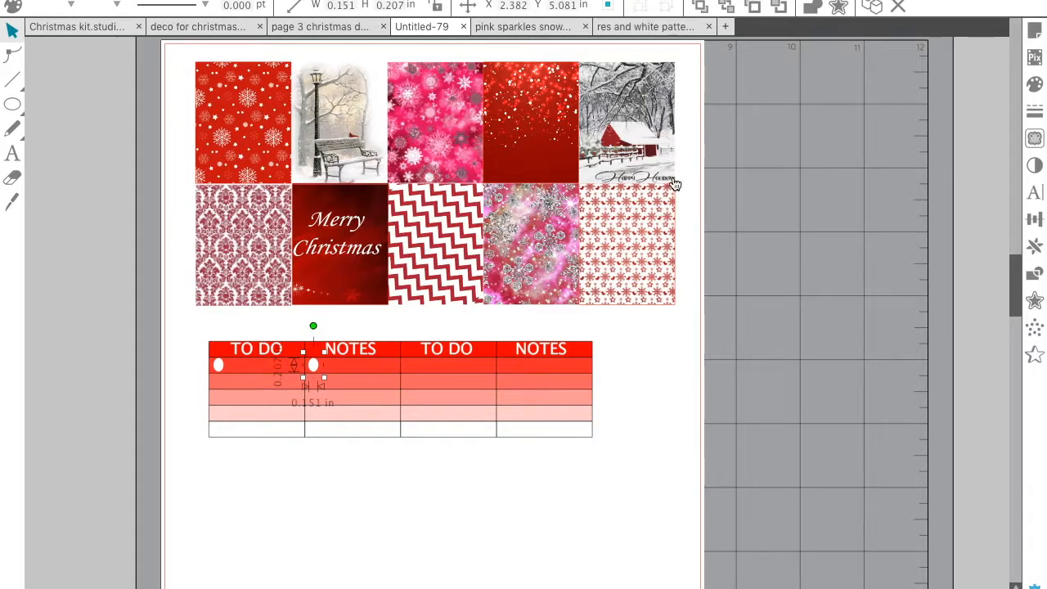
{"action": "key", "text": "ctrl+j"}
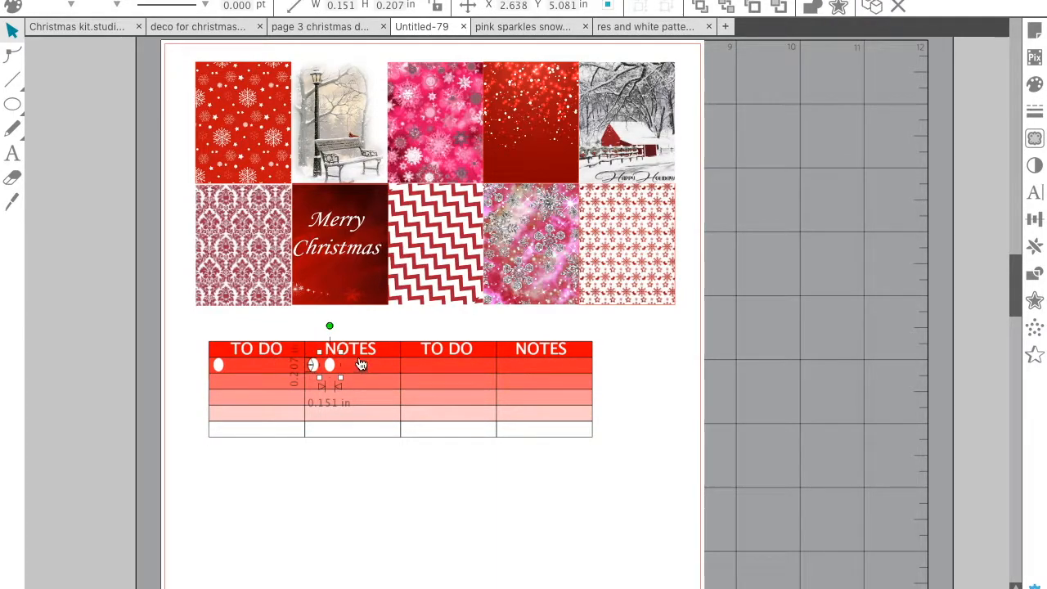
{"action": "left_click_drag", "start_coordinate": [330, 365], "coordinate": [412, 373]}
{"action": "left_click", "coordinate": [417, 520]}
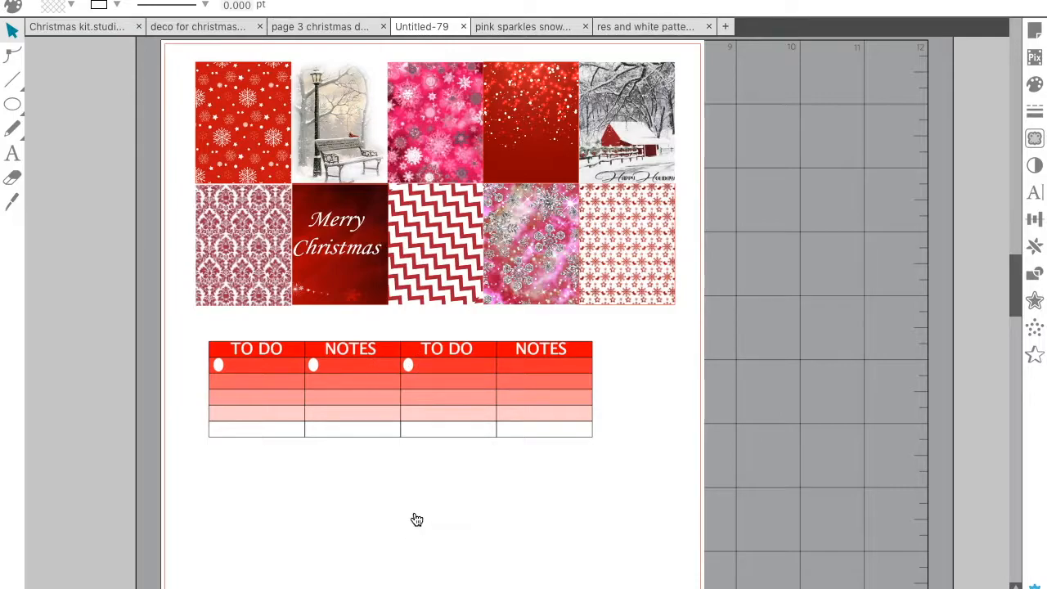
Step: Duplicate the third column's white ellipse and align the copy at the start of the fourth column's second strip
{"action": "left_click", "coordinate": [408, 367]}
{"action": "left_click_drag", "start_coordinate": [408, 370], "coordinate": [411, 371]}
{"action": "left_click_drag", "start_coordinate": [409, 366], "coordinate": [503, 368]}
{"action": "left_click", "coordinate": [500, 486]}
{"action": "left_click", "coordinate": [505, 367]}
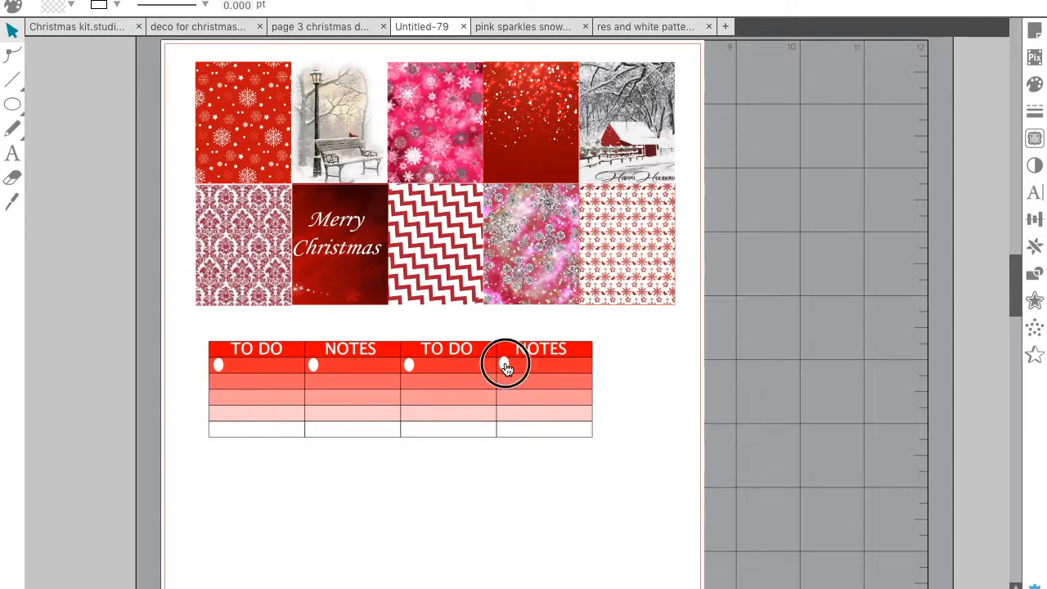
{"action": "left_click", "coordinate": [484, 491]}
{"action": "left_click", "coordinate": [505, 370]}
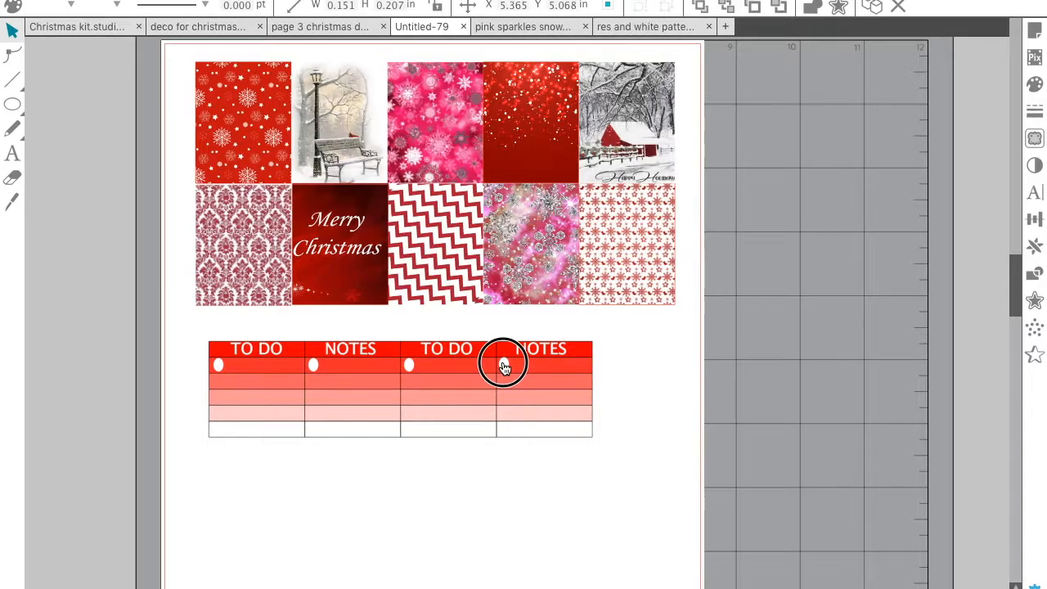
{"action": "left_click", "coordinate": [507, 366]}
{"action": "left_click", "coordinate": [470, 507]}
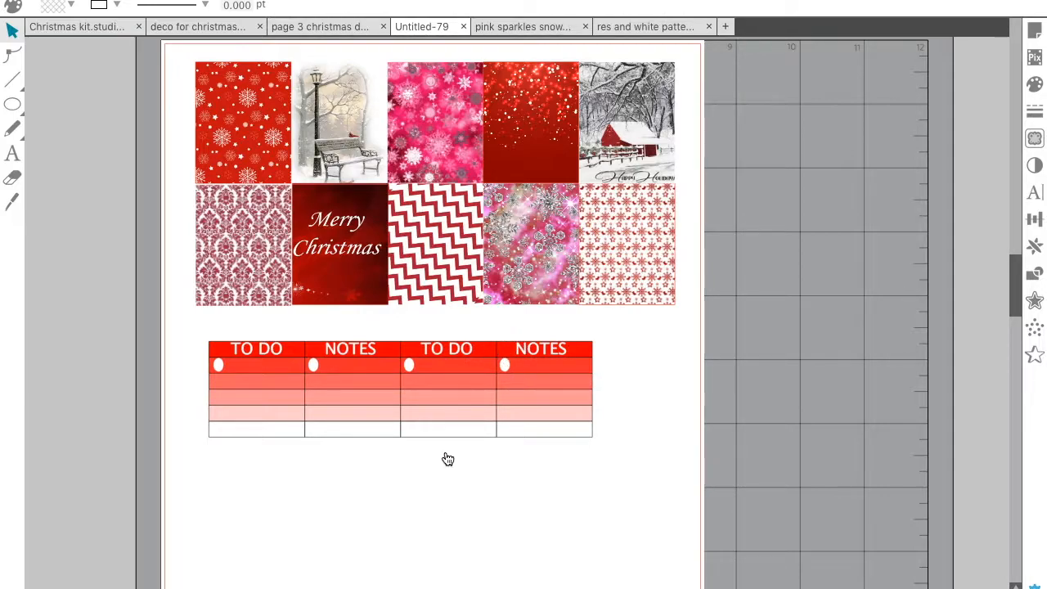
Step: Replicate the first column's ellipse downward as a column of three and center the copies on the third and fourth strips
{"action": "left_click", "coordinate": [218, 364]}
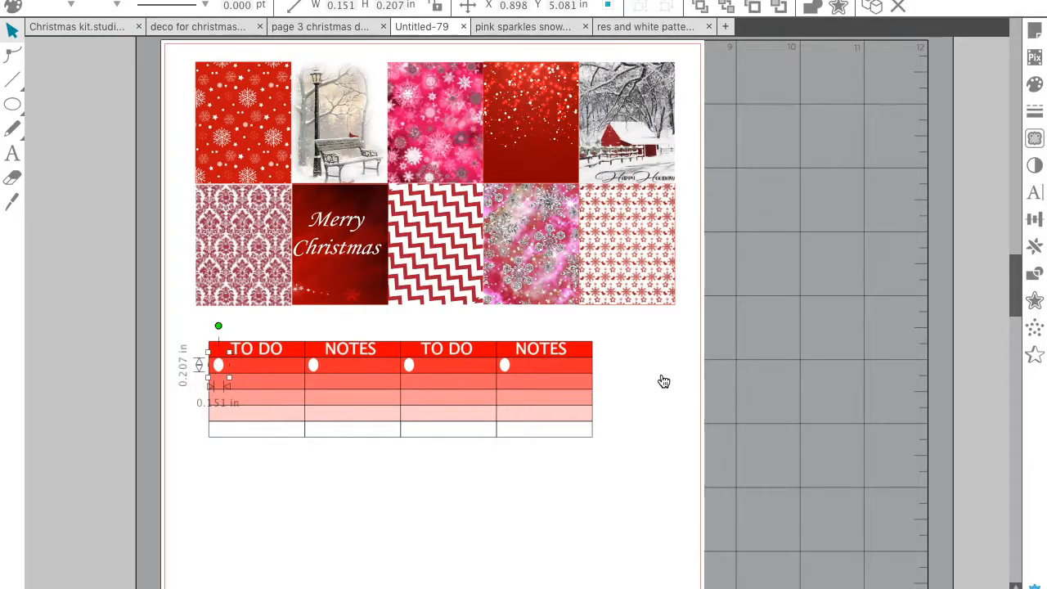
{"action": "left_click", "coordinate": [1035, 249]}
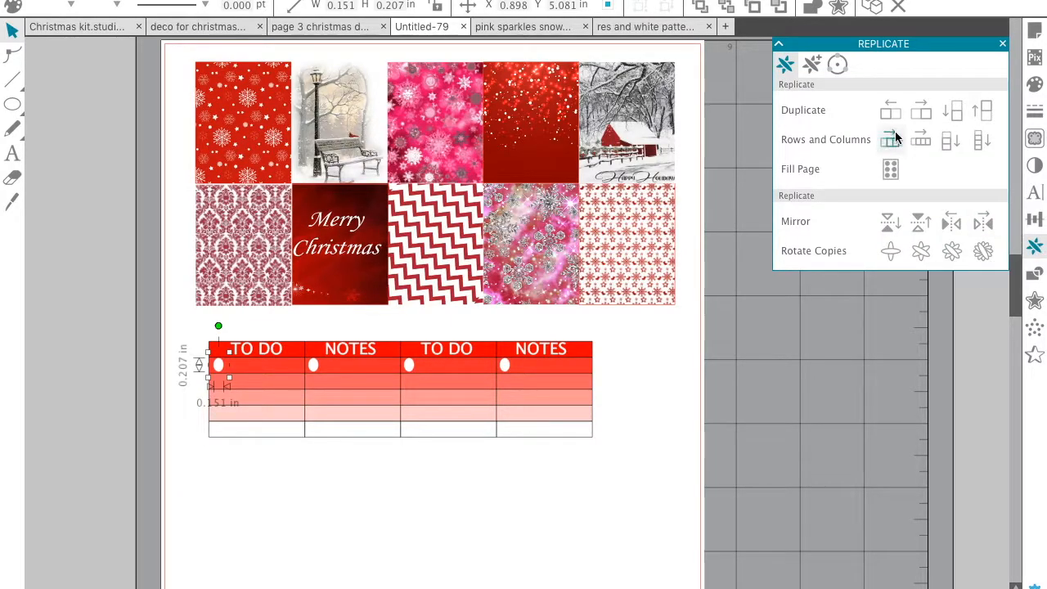
{"action": "left_click", "coordinate": [950, 142]}
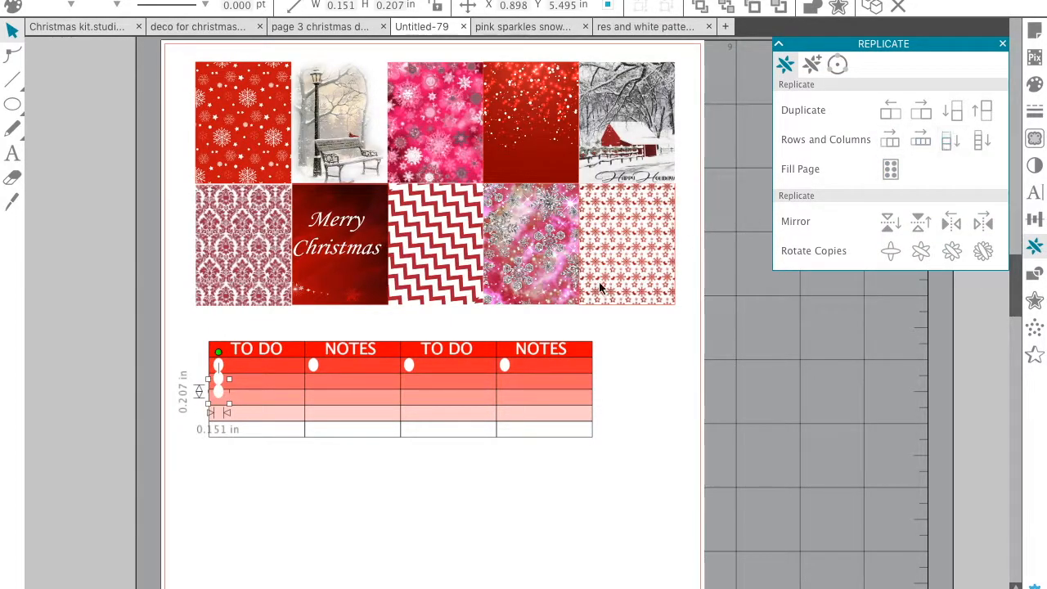
{"action": "left_click", "coordinate": [251, 490]}
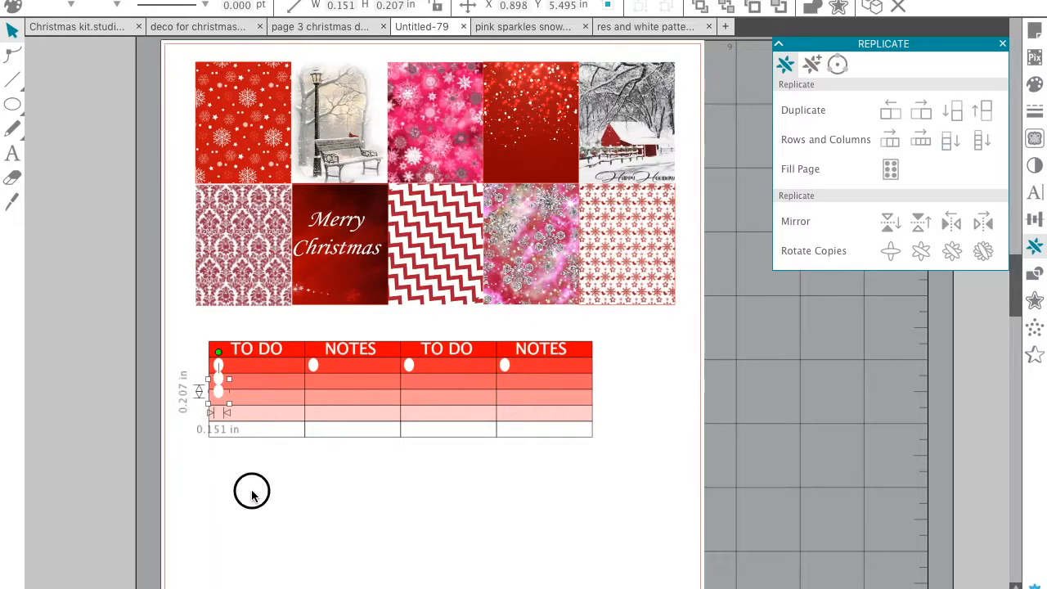
{"action": "left_click", "coordinate": [220, 399]}
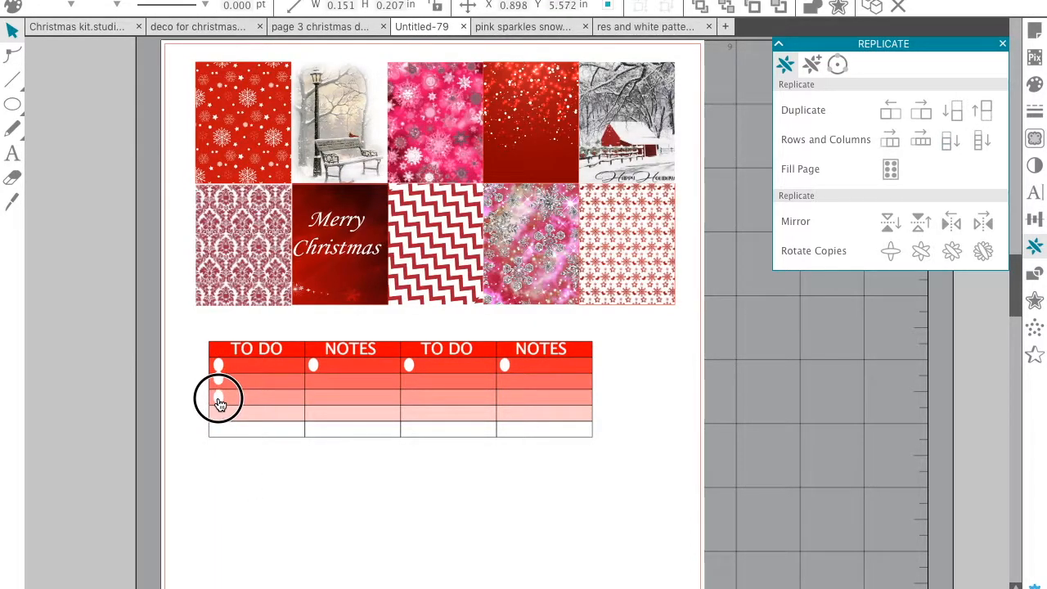
{"action": "left_click_drag", "start_coordinate": [219, 401], "coordinate": [218, 381]}
{"action": "left_click", "coordinate": [226, 497]}
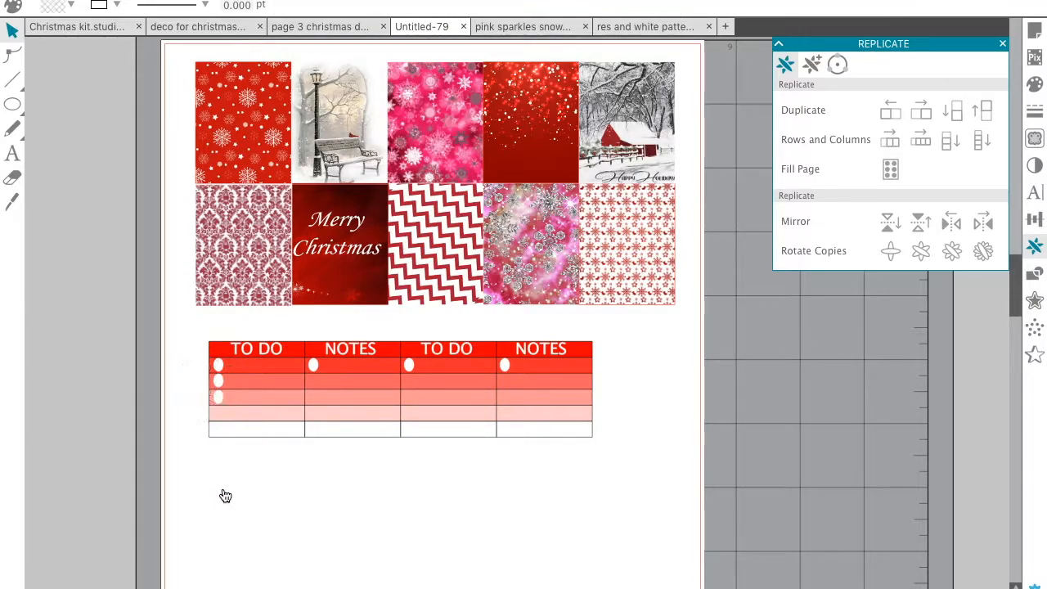
Step: Duplicate the fourth strip's ellipse below it and place the copy on the first column's fifth strip
{"action": "left_click", "coordinate": [222, 404]}
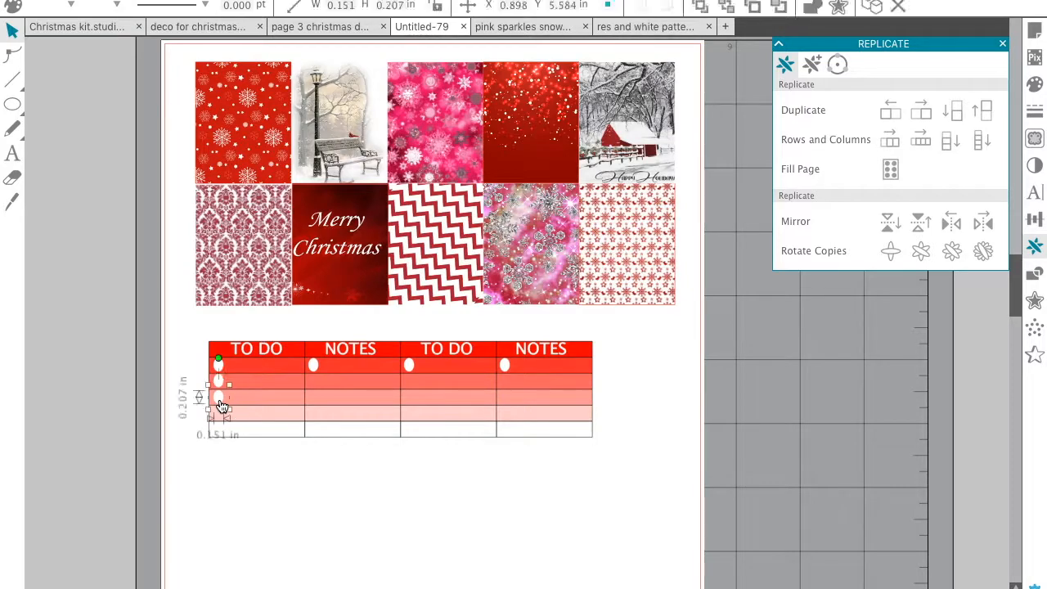
{"action": "left_click", "coordinate": [957, 120]}
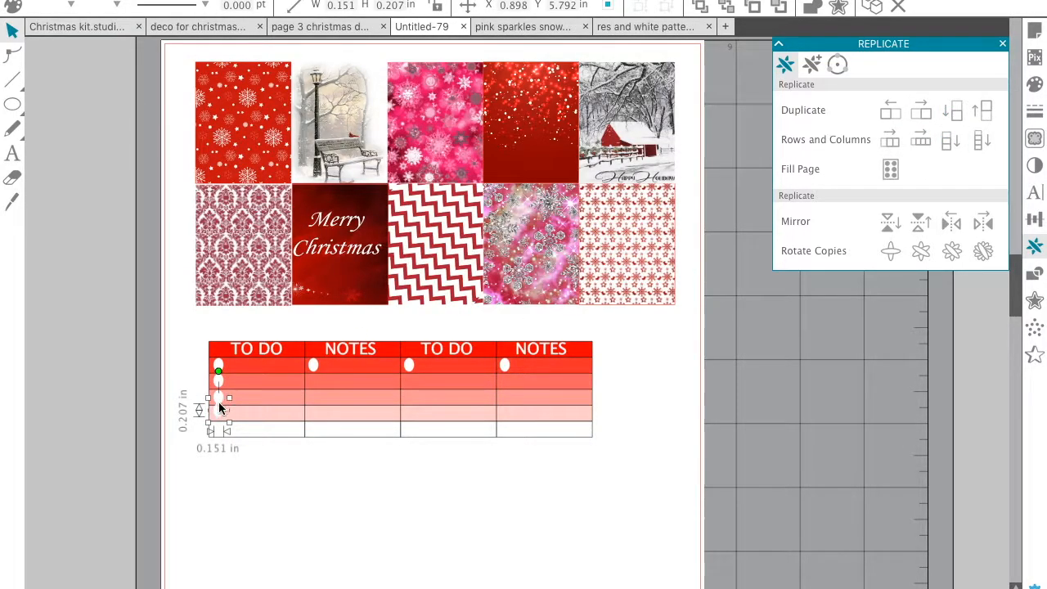
{"action": "left_click_drag", "start_coordinate": [216, 414], "coordinate": [219, 415]}
{"action": "left_click", "coordinate": [228, 506]}
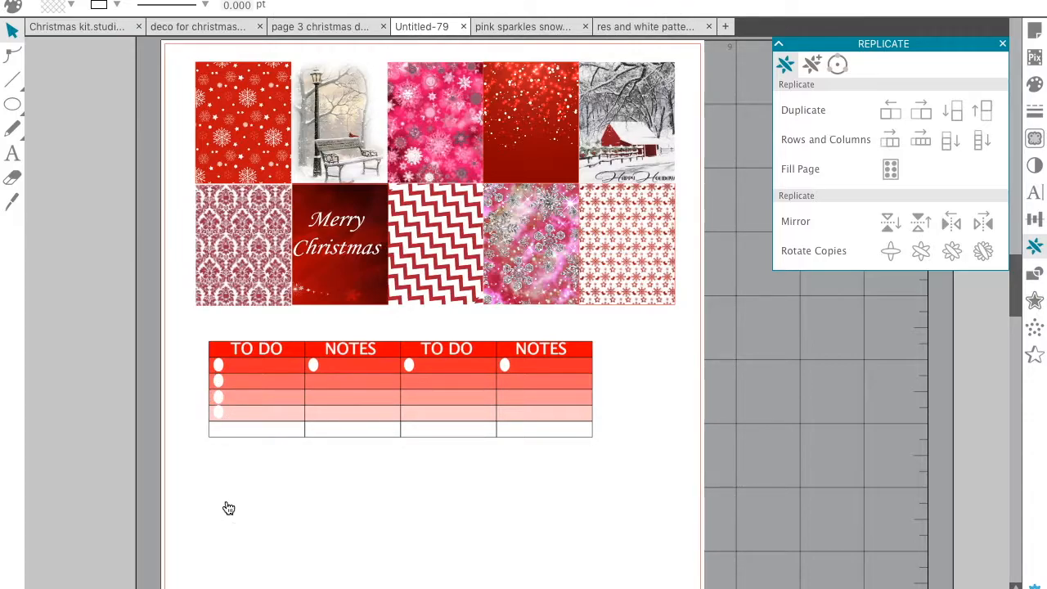
{"action": "left_click", "coordinate": [217, 413]}
{"action": "left_click", "coordinate": [964, 112]}
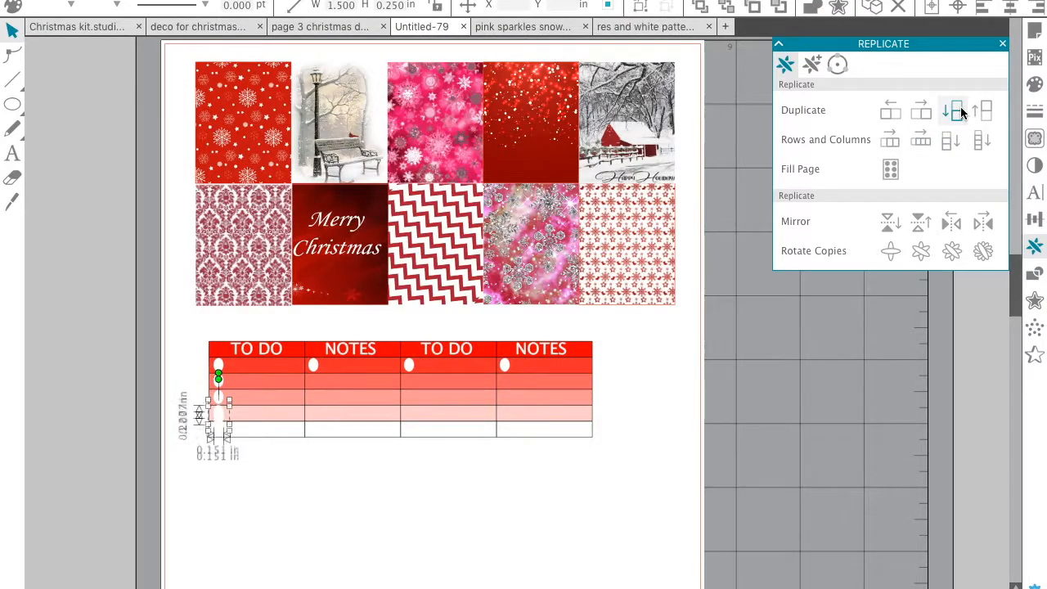
{"action": "left_click", "coordinate": [219, 429]}
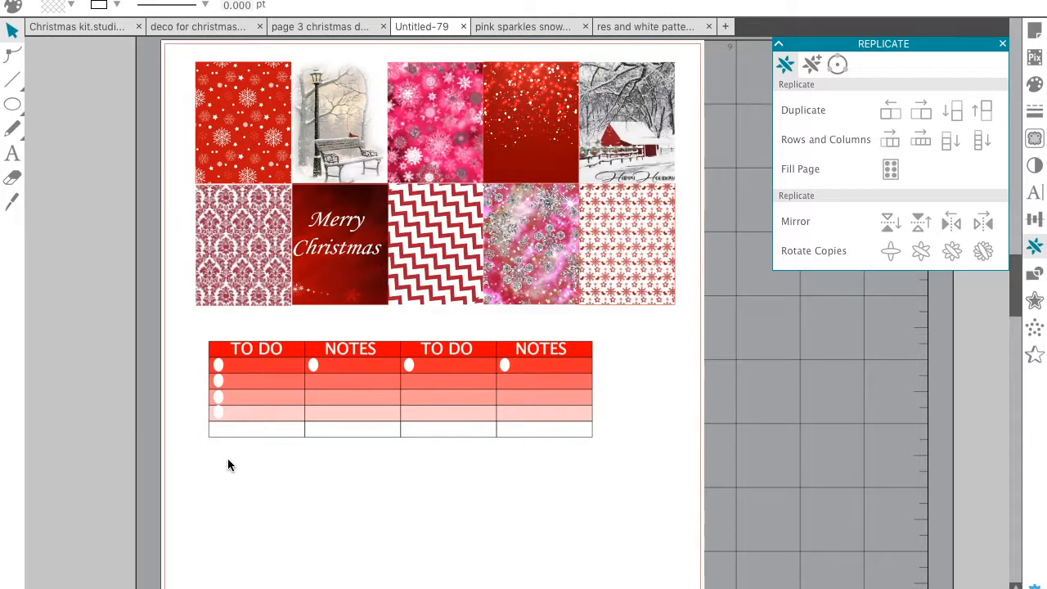
Step: Fine-tune the position of the first column's lower ellipses within their strips and close the replicate options
{"action": "left_click", "coordinate": [220, 417]}
{"action": "left_click_drag", "start_coordinate": [221, 421], "coordinate": [221, 401]}
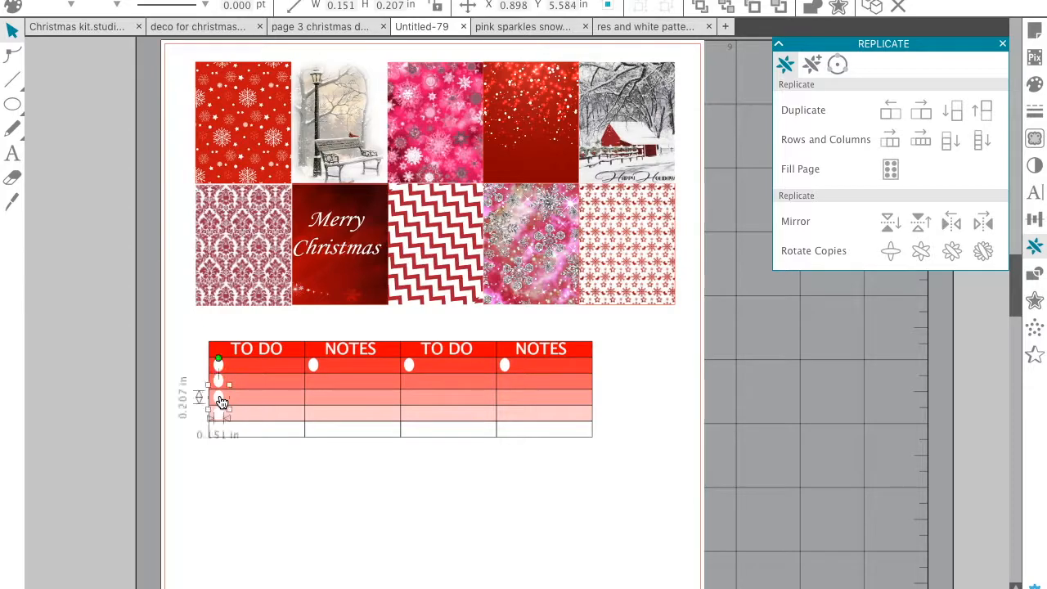
{"action": "left_click", "coordinate": [232, 501]}
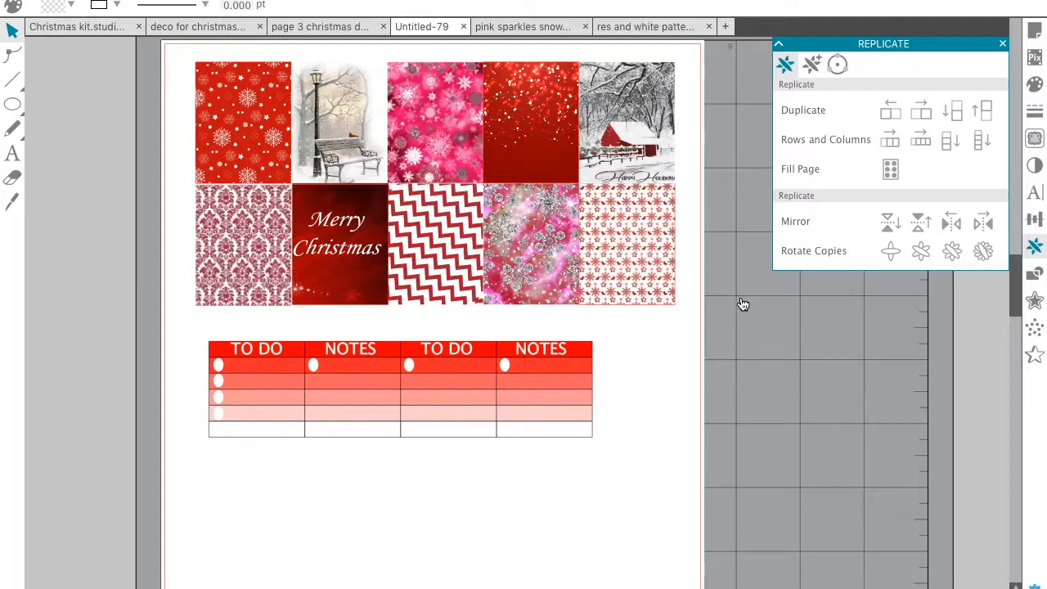
{"action": "left_click", "coordinate": [1003, 44]}
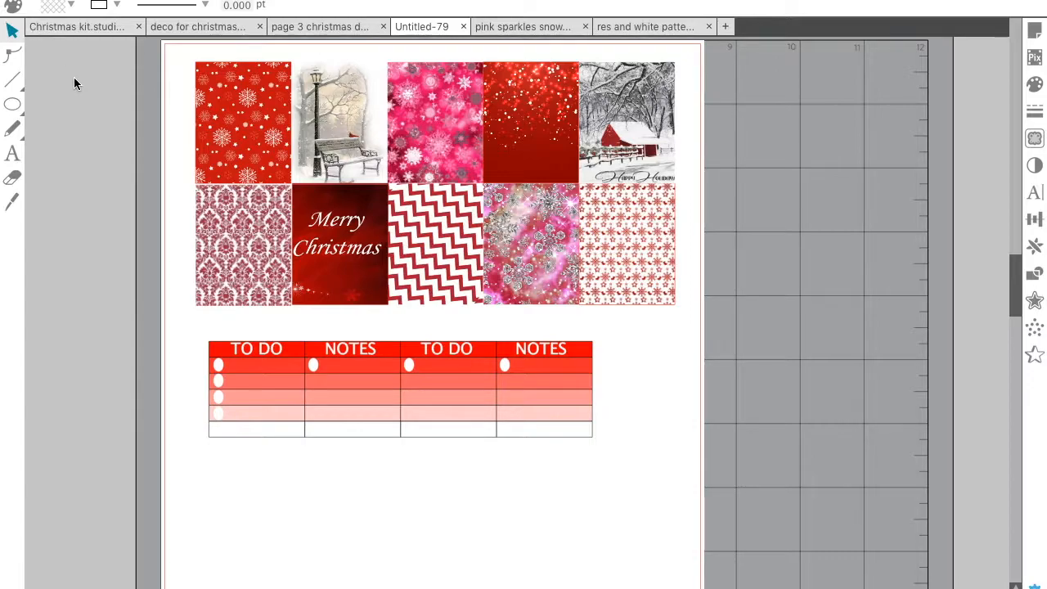
Step: Close the red and white pattern and pink sparkles snow documents, keeping the Untitled-79 sticker sheet active
{"action": "left_click", "coordinate": [709, 27]}
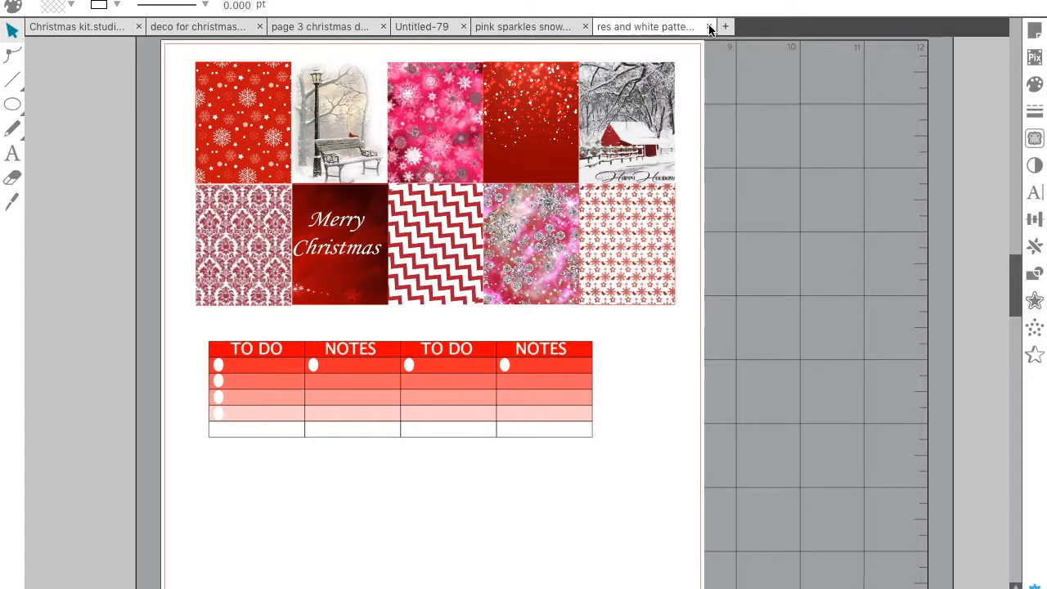
{"action": "left_click", "coordinate": [585, 26]}
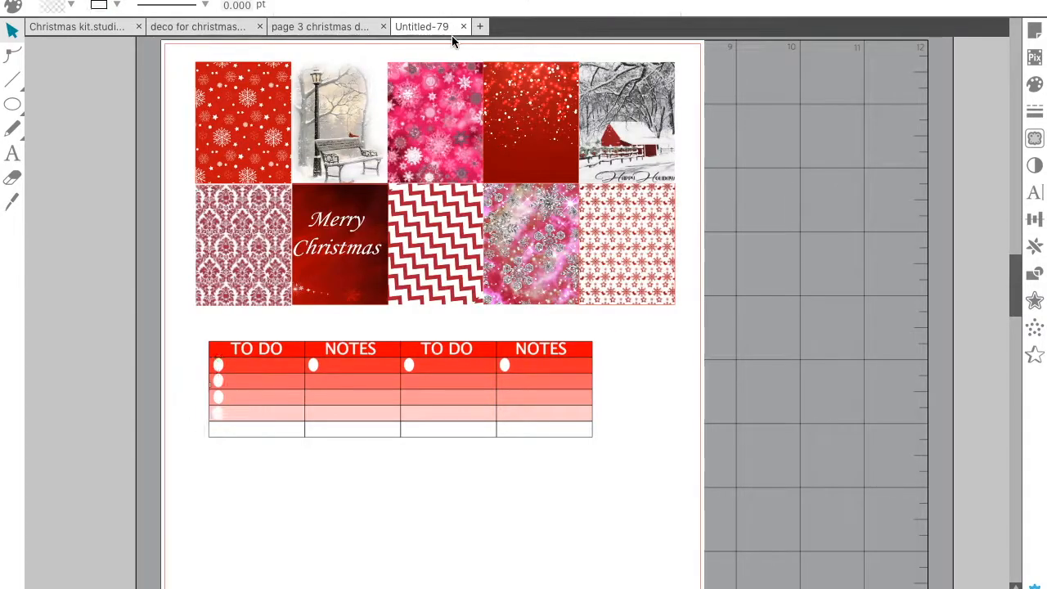
{"action": "left_click", "coordinate": [417, 27]}
{"action": "left_click", "coordinate": [435, 28]}
{"action": "left_click", "coordinate": [429, 27]}
{"action": "right_click", "coordinate": [429, 27]}
{"action": "key", "text": "Escape"}
Step: Save the sticker sheet to the Desktop as TEST 1 in Silhouette Studio V3 format
{"action": "key", "text": "super+s"}
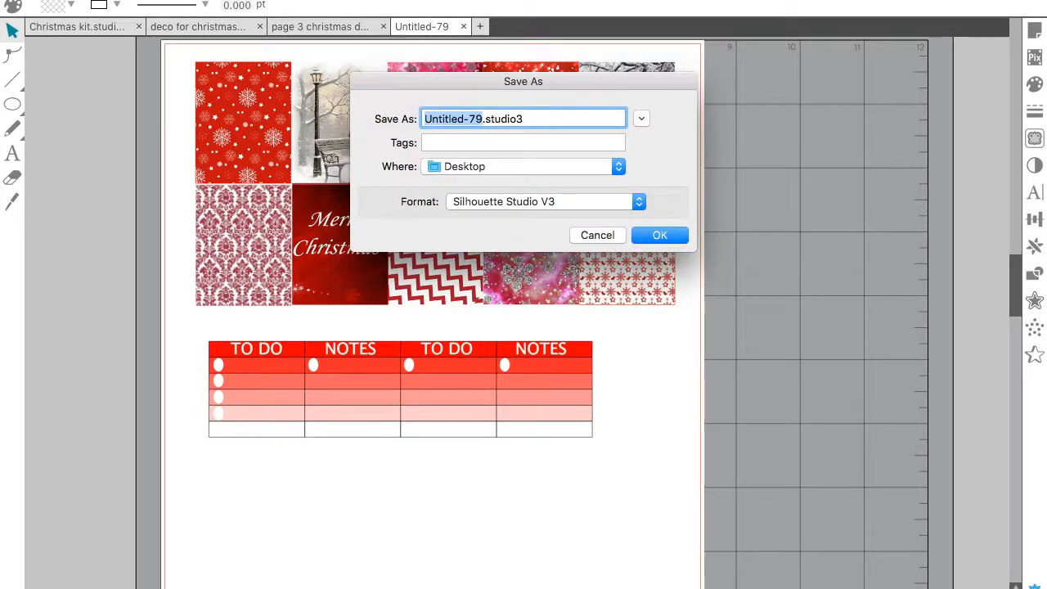
{"action": "left_click", "coordinate": [546, 120]}
{"action": "key", "text": "BackSpace"}
{"action": "key", "text": "BackSpace"}
{"action": "key", "text": "BackSpace"}
{"action": "key", "text": "BackSpace"}
{"action": "key", "text": "BackSpace"}
{"action": "key", "text": "BackSpace"}
{"action": "key", "text": "BackSpace"}
{"action": "key", "text": "BackSpace"}
{"action": "key", "text": "BackSpace"}
{"action": "key", "text": "BackSpace"}
{"action": "key", "text": "BackSpace"}
{"action": "key", "text": "BackSpace"}
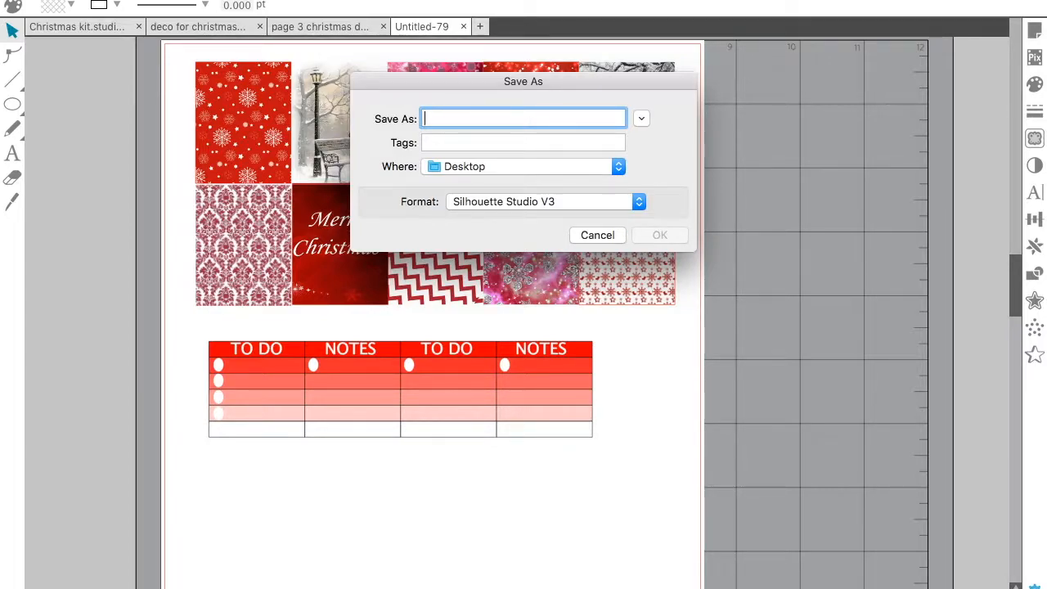
{"action": "type", "text": "FULL BOX TES"}
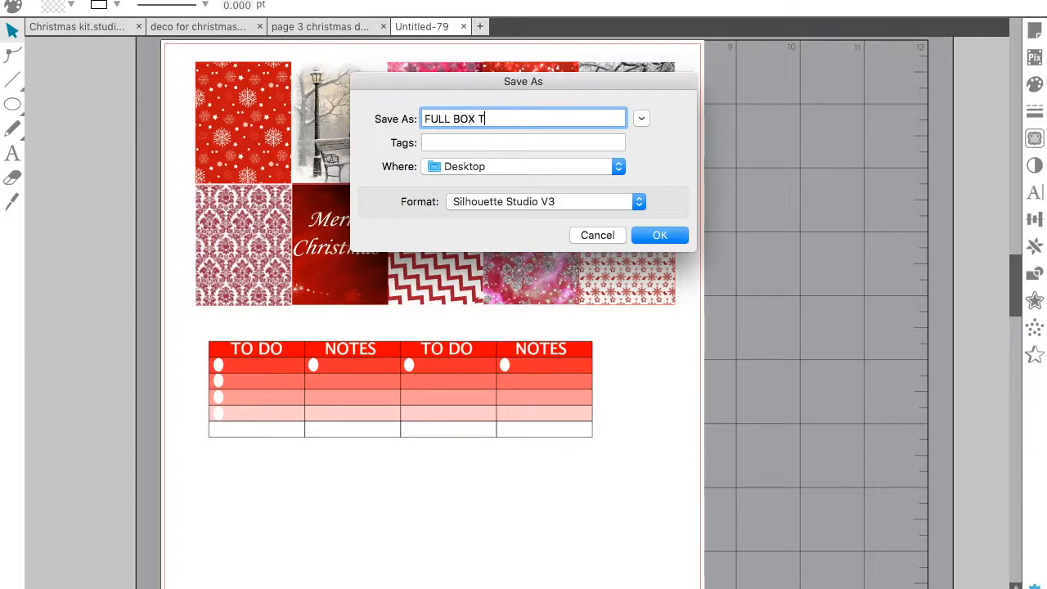
{"action": "key", "text": "BackSpace"}
{"action": "key", "text": "BackSpace"}
{"action": "key", "text": "BackSpace"}
{"action": "key", "text": "BackSpace"}
{"action": "key", "text": "BackSpace"}
{"action": "key", "text": "BackSpace"}
{"action": "type", "text": "TEST"}
{"action": "left_click", "coordinate": [664, 241]}
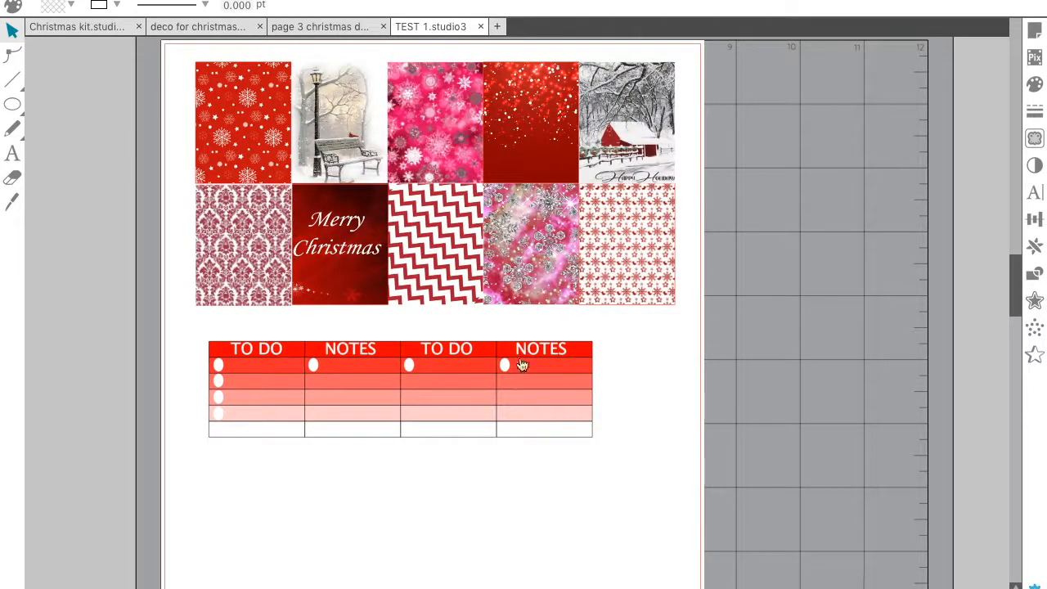